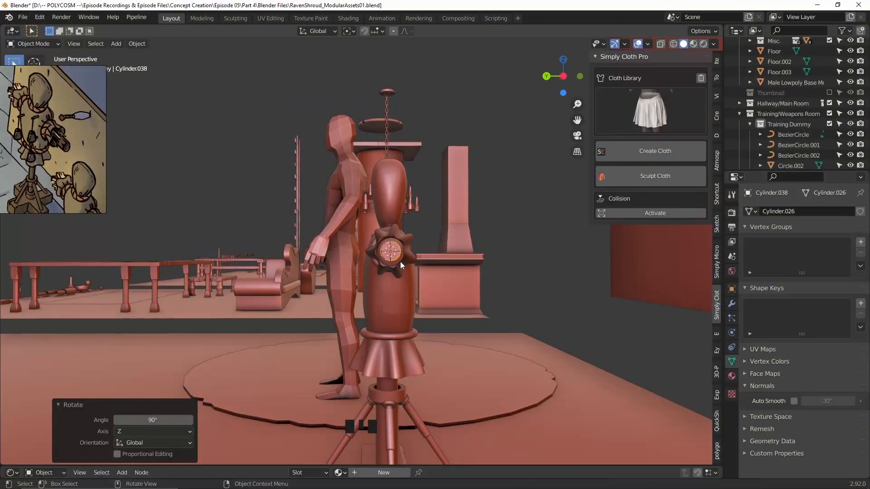
Step: Stretch the training dummy's crossbar cylinder along X by about 1.55 and shift it along X through both sleeves
middle_drag(401, 262, 512, 260)
key(s)
key(x)
click(542, 241)
key(s)
key(x)
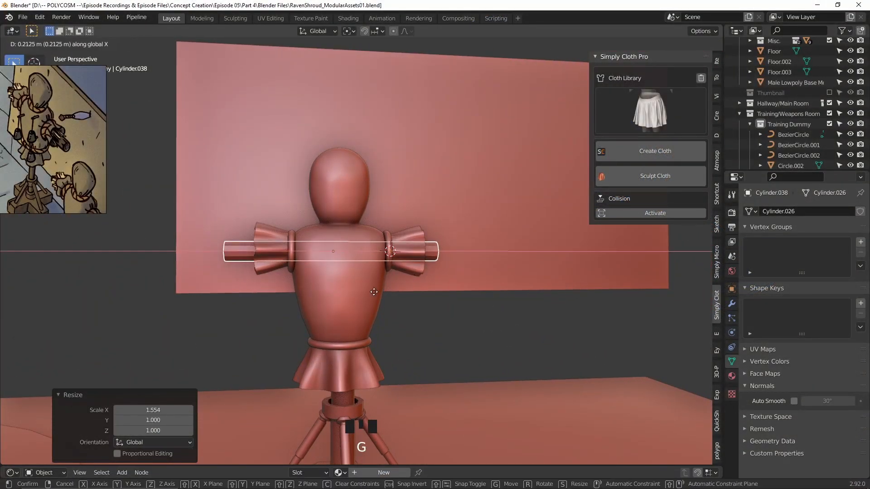
click(387, 290)
Step: Turn on Auto Smooth for the dummy's crossbar and adjust its smoothing angle
middle_drag(441, 283, 363, 290)
click(793, 401)
middle_drag(469, 302, 539, 309)
shift+drag(827, 401, 824, 400)
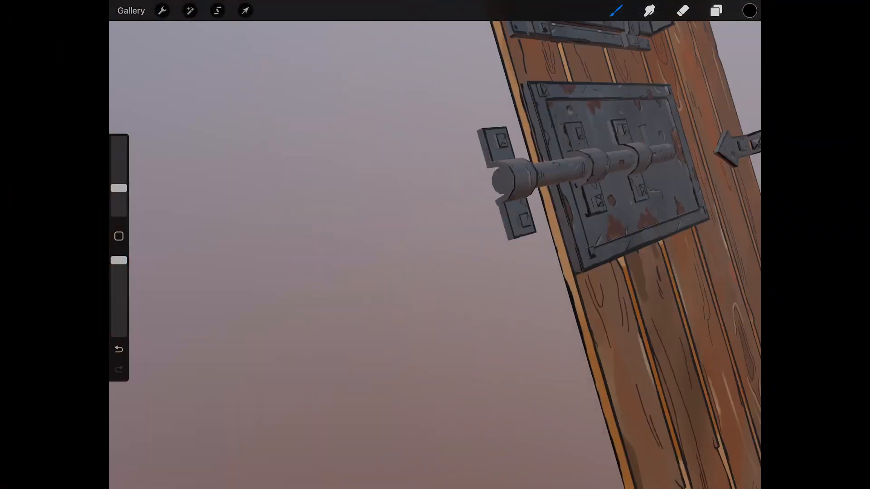
scroll(435, 181, up, 5)
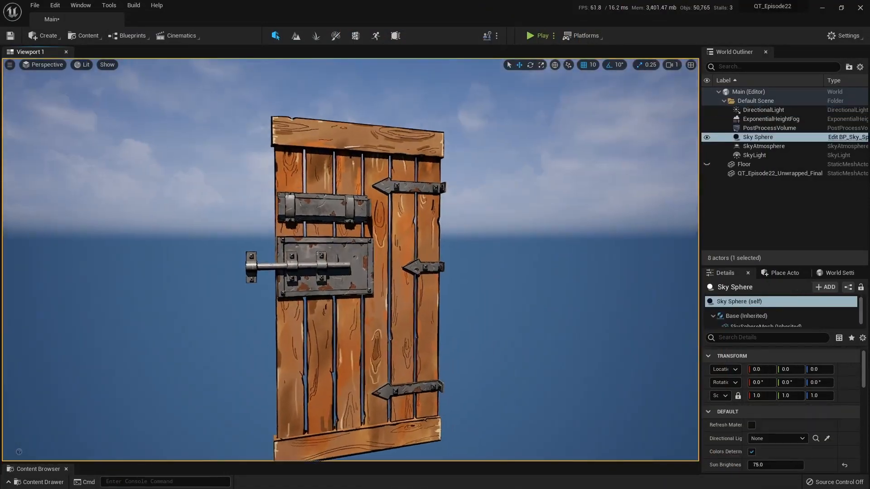
right_drag(568, 247, 516, 254)
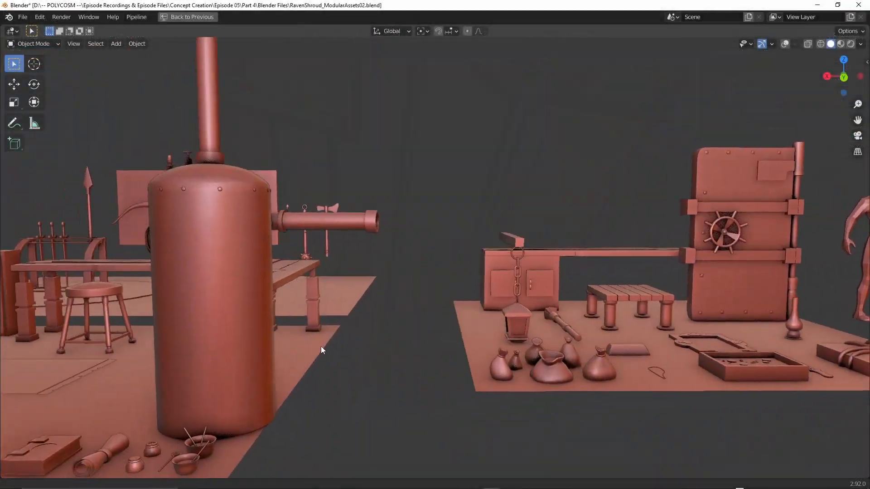
Step: Examine the modelled rooms and props laid out across the modular asset scene
shift+middle_drag(320, 346, 476, 327)
shift+middle_drag(350, 332, 483, 328)
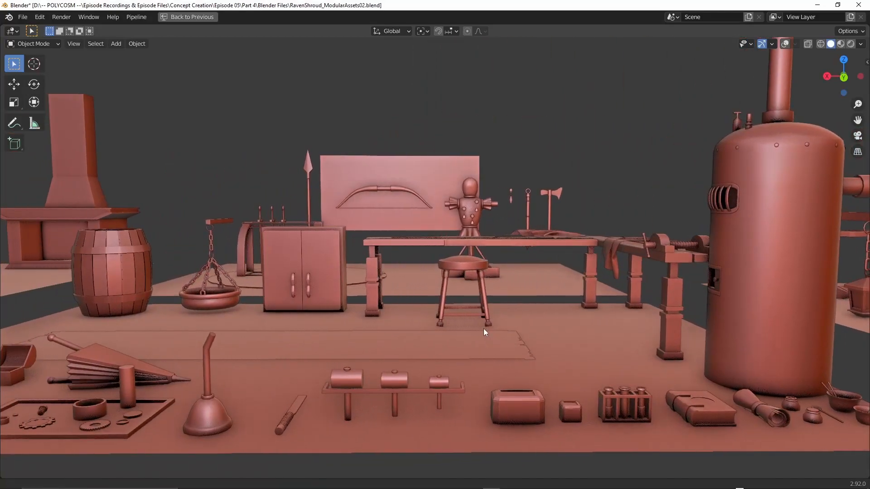
shift+middle_drag(204, 332, 412, 329)
shift+middle_drag(113, 332, 399, 331)
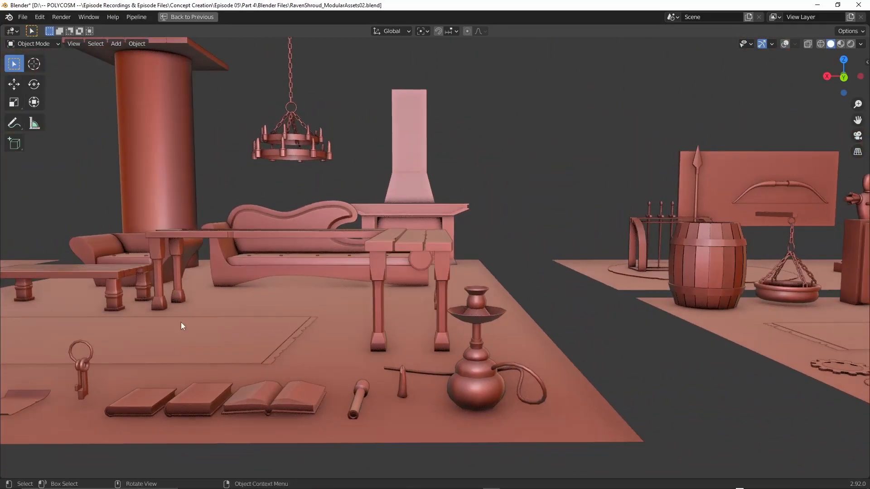
shift+middle_drag(180, 322, 345, 325)
shift+middle_drag(155, 323, 290, 322)
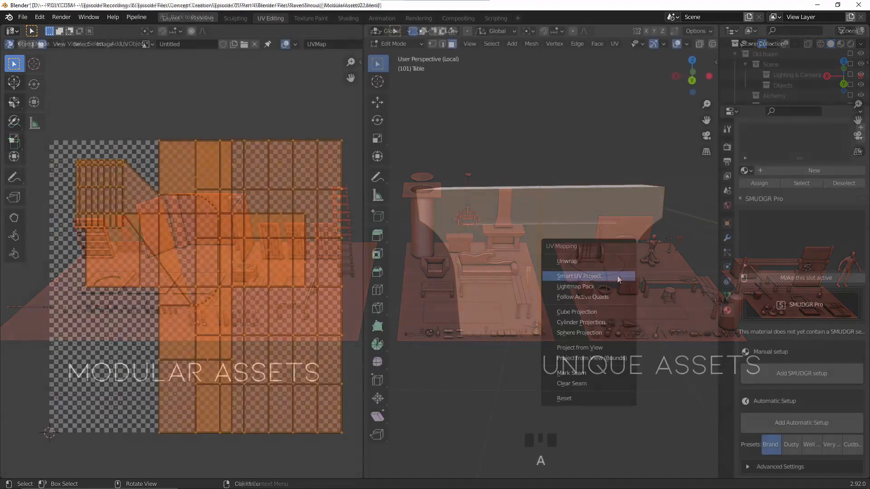
Step: Unwrap the small table's faces with Smart UV Project and assign it an existing material found by searching for "ma"
click(617, 276)
key(Tab)
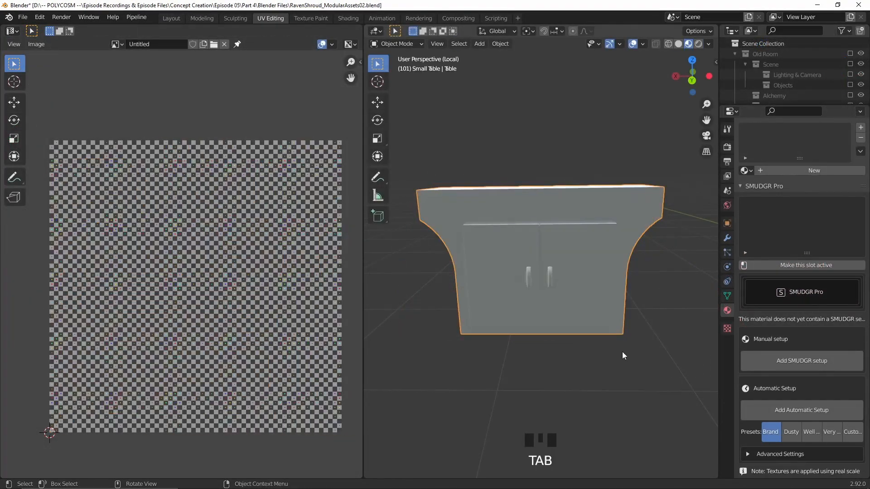
click(745, 170)
text(ma)
key(Return)
middle_drag(562, 193, 627, 207)
middle_drag(627, 207, 666, 196)
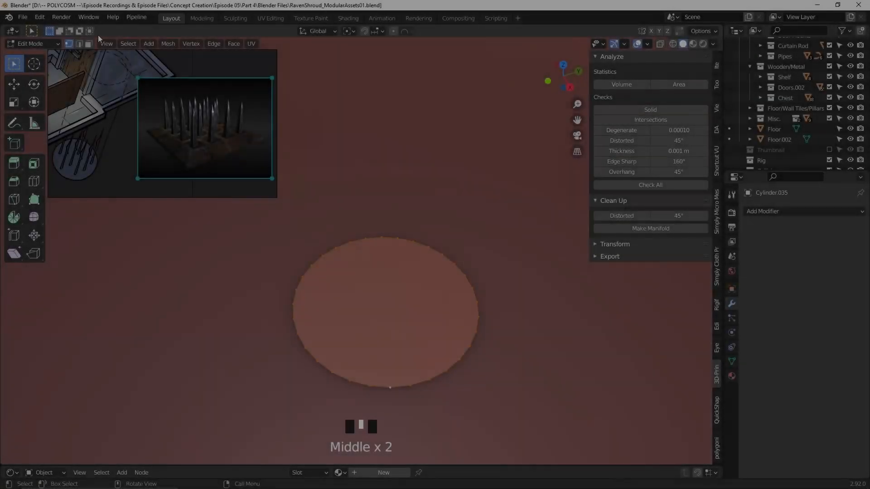
Step: Extrude the circular face upward and scale its top to 0.771 for a tapered round base
double_click(442, 275)
key(e)
click(454, 250)
key(s)
click(460, 253)
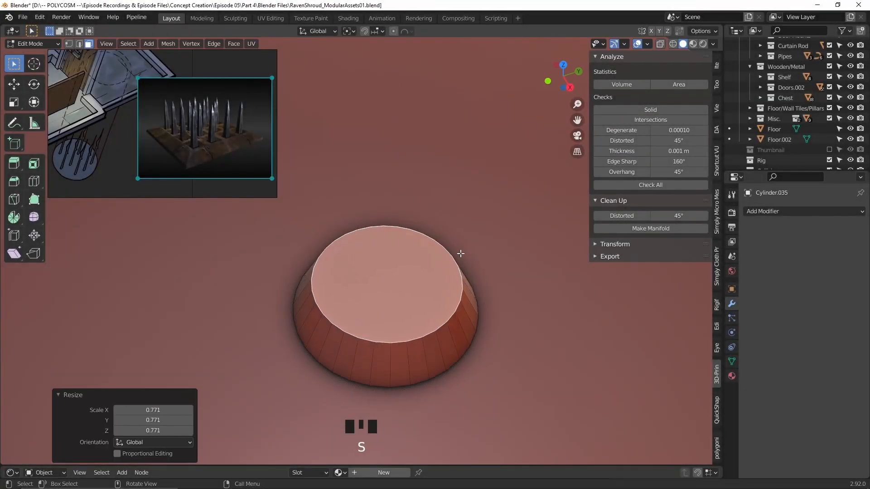
Step: Move the base's top face along Z to lower the base and widen that face by a scale of 1.109
key(g)
key(z)
click(460, 267)
key(s)
click(468, 265)
middle_drag(468, 266, 470, 293)
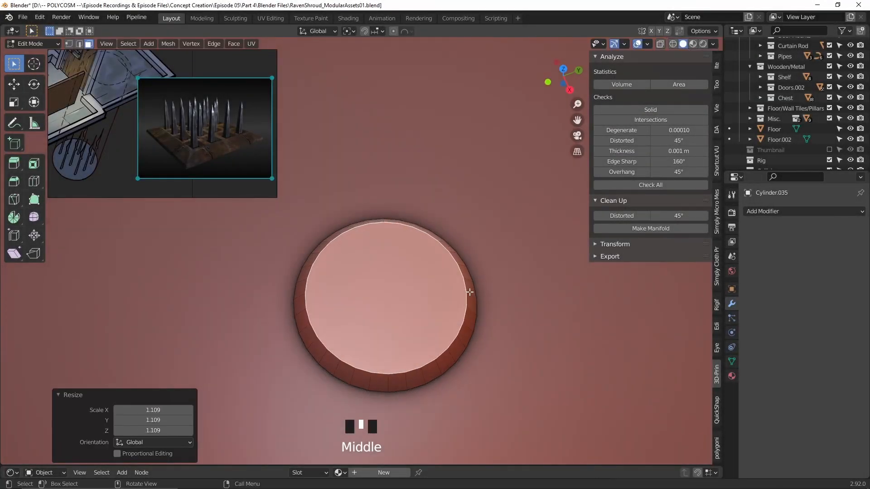
Step: Extrude the base's inner top face into a recess and raise a duplicate disc about 0.25 m along Z
click(491, 279)
key(e)
scroll(491, 281, up, 3)
key(shift+d)
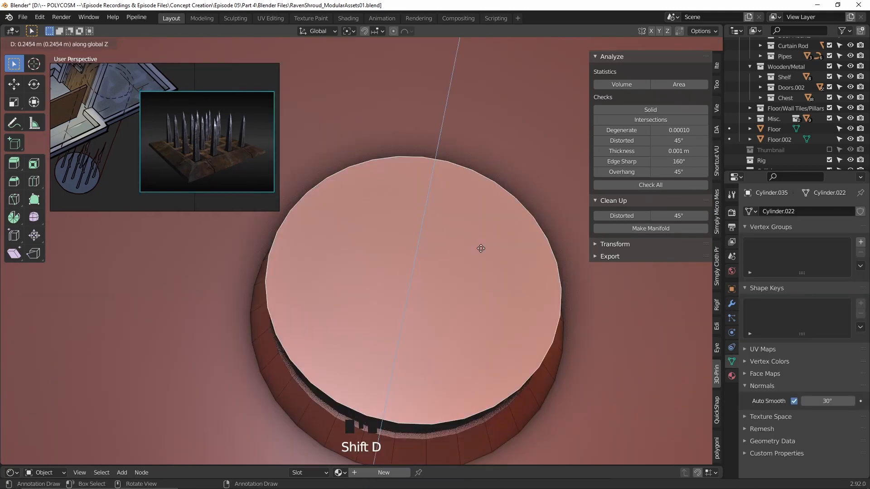
Step: Add a 2 m plane in Object Mode and move it over the round base, raising it along Z
key(Tab)
key(shift+a)
mouse_move(477, 248)
click(534, 247)
scroll(548, 235, down, 9)
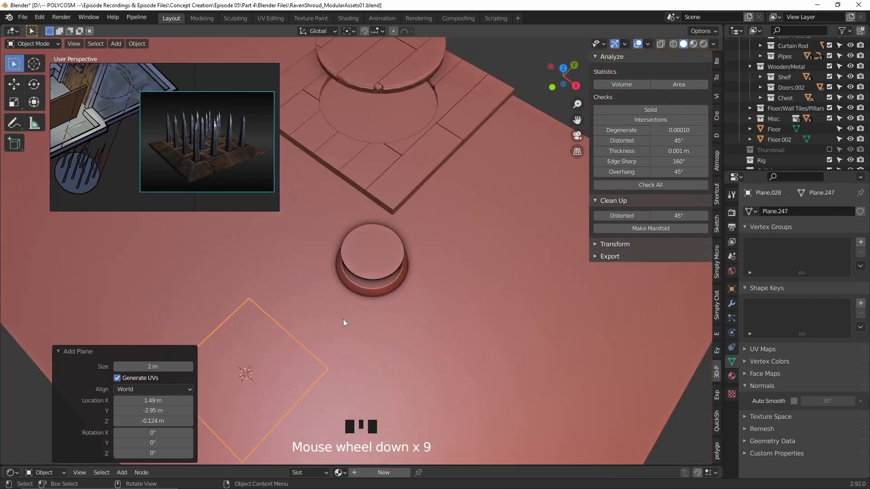
key(g)
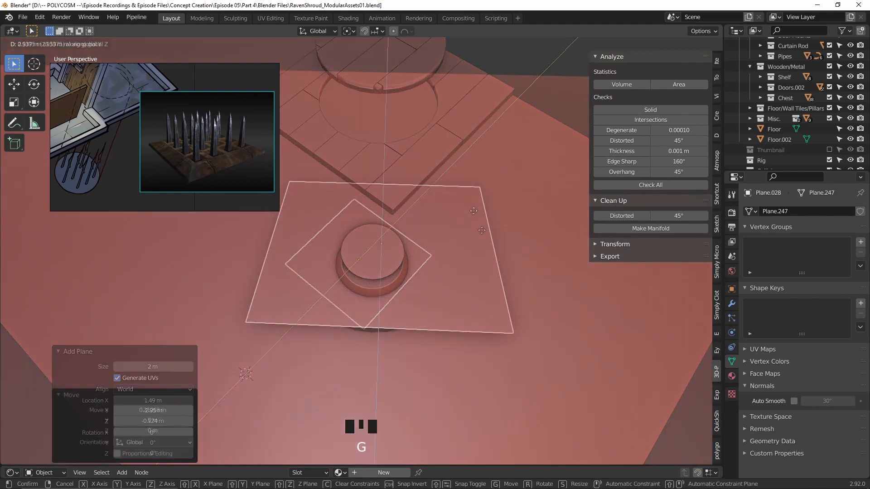
key(z)
click(453, 223)
Step: Resize the plane to cover the disc and centre it over the disc along Y and X
scroll(452, 222, up, 3)
scroll(452, 223, up, 1)
shift+middle_drag(468, 230, 467, 290)
key(s)
click(479, 240)
key(g)
key(y)
click(467, 279)
key(g)
key(x)
click(516, 258)
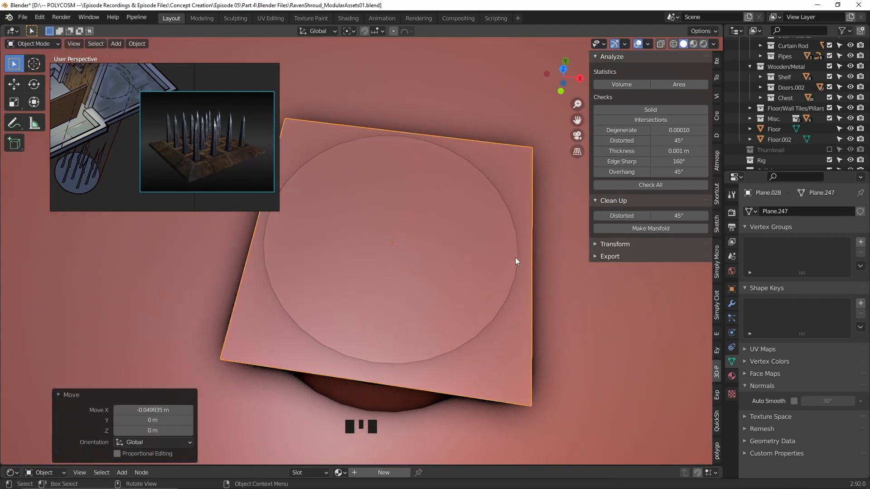
Step: Shrink the plane slightly and nudge it along Y to fit tightly around the disc
key(s)
click(517, 254)
key(g)
key(y)
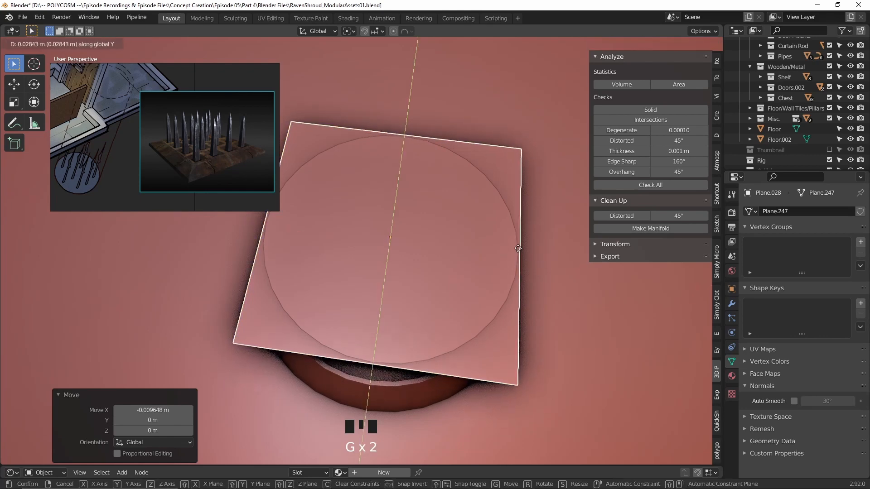
click(518, 248)
Step: Subdivide the whole plane into an 8 by 8 grid of faces, undoing the excess subdivision
middle_drag(474, 233, 485, 249)
key(a)
click(499, 134)
click(494, 135)
key(Tab)
right_click(494, 135)
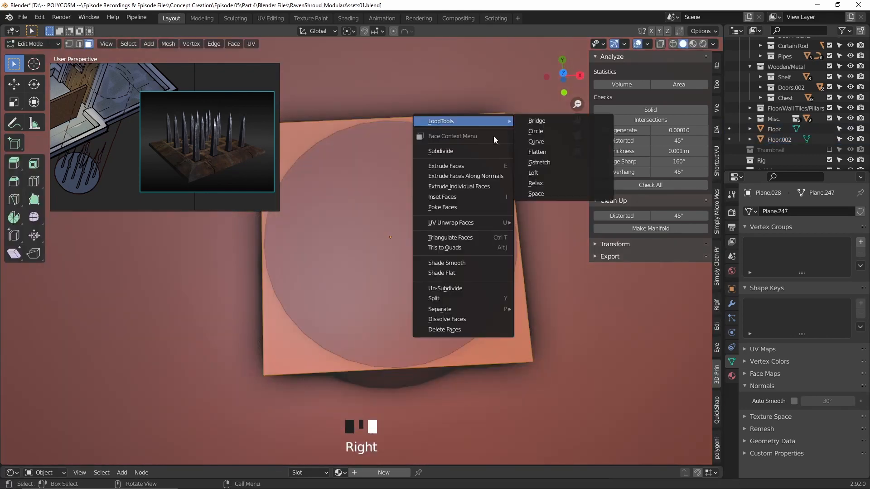
click(485, 151)
right_click(485, 150)
click(484, 150)
right_click(485, 149)
click(484, 150)
right_click(485, 150)
click(485, 150)
key(ctrl+z)
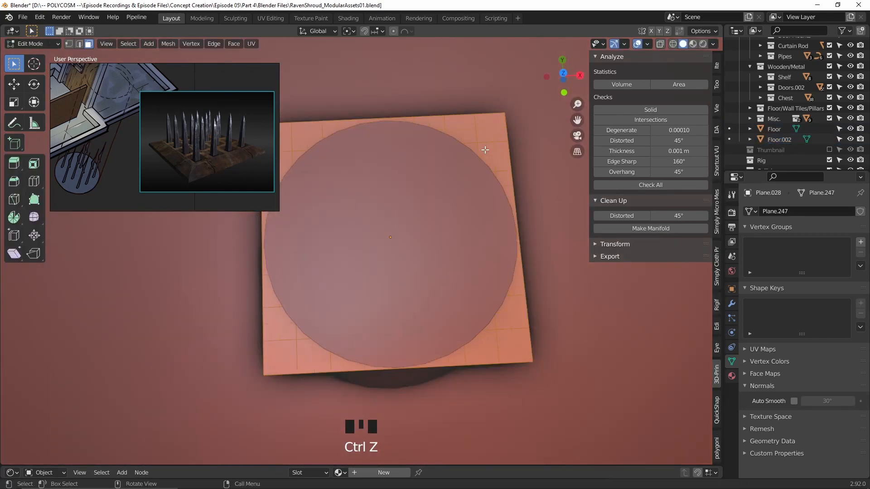
right_click(485, 150)
click(485, 150)
key(Tab)
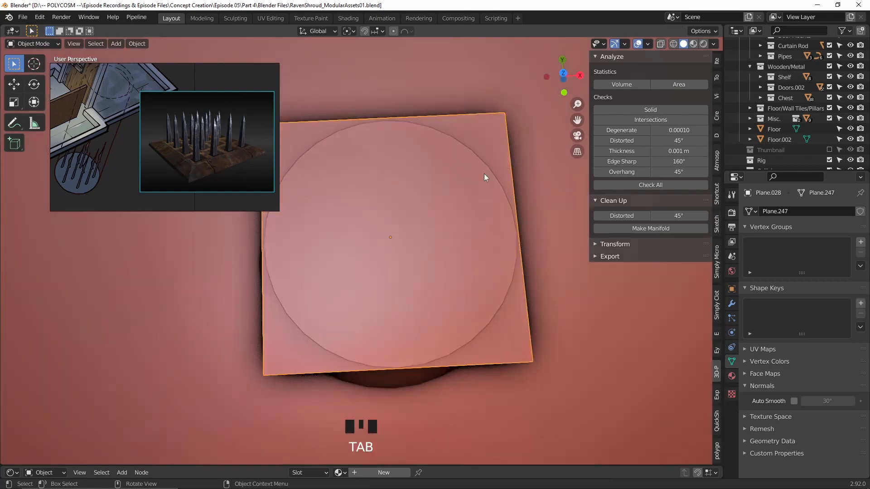
Step: Duplicate the flat disc in place and open the copy for editing
click(487, 167)
key(shift+d)
right_click(480, 189)
key(Tab)
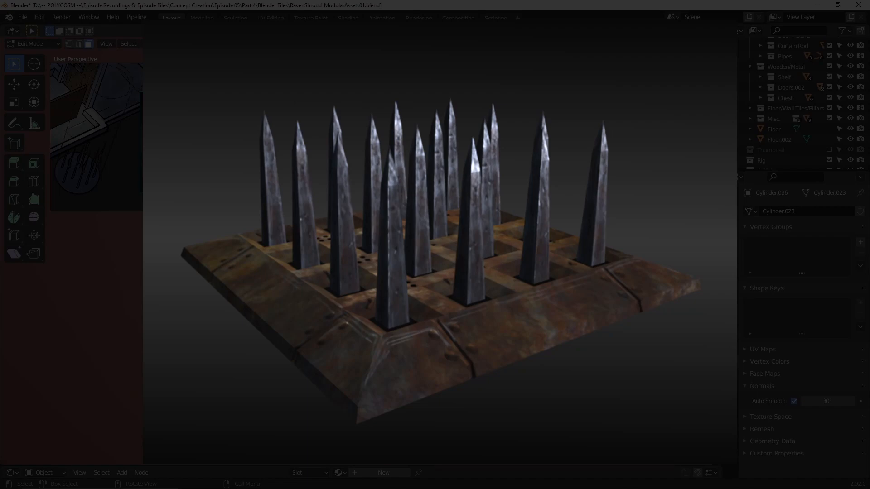
Step: Trim the gridded plane to the cylinder with an applied Intersect boolean, and delete the leftover cutter
click(550, 355)
shift+click(553, 352)
key(ctrl+KP_Subtract)
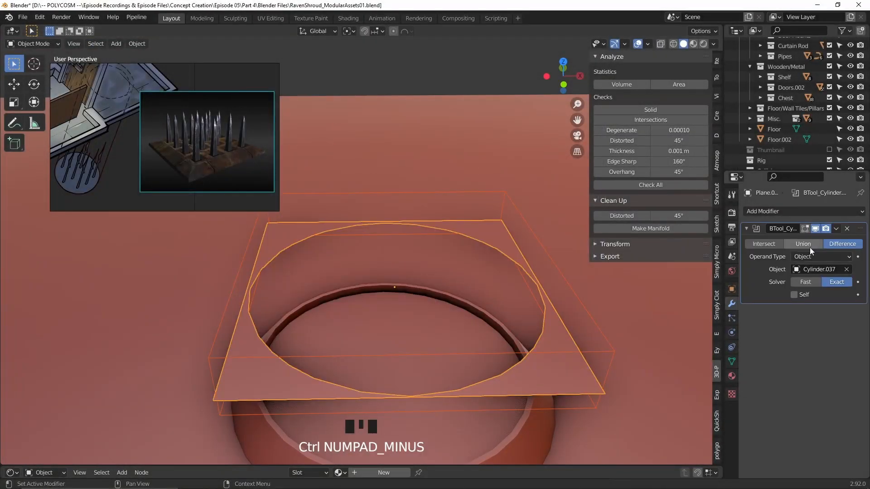
click(773, 243)
middle_drag(567, 267, 552, 290)
click(837, 229)
click(819, 241)
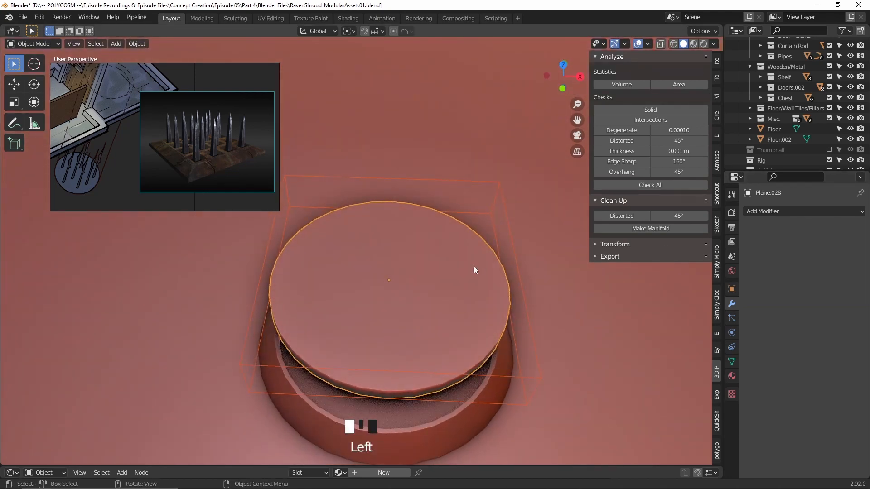
click(506, 221)
key(Delete)
Step: Scale the gridded disc to 0.639 along Z, lower it about 0.4 m into the base's recess, and open its mesh for editing
click(447, 248)
key(Tab)
mouse_move(446, 248)
middle_down()
mouse_move(433, 238)
mouse_move(450, 175)
mouse_move(455, 258)
middle_up()
key(Tab)
key(s)
click(480, 264)
key(g)
key(z)
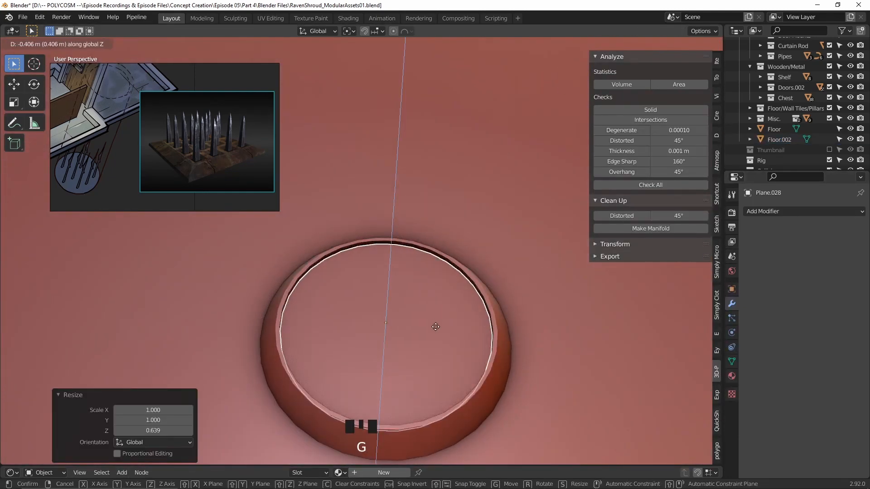
click(440, 323)
key(Tab)
middle_drag(440, 326, 455, 334)
key(a)
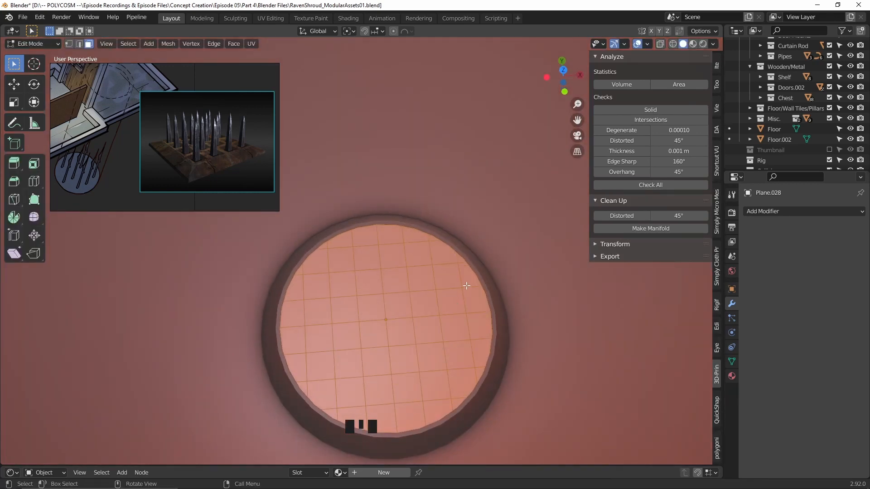
key(i)
key(Escape)
key(ctrl+KP_Subtract)
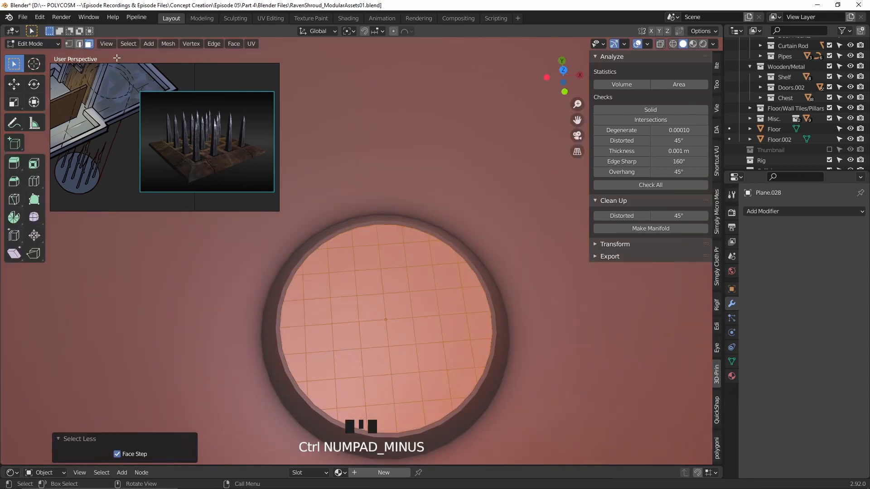
Step: Inset the grid's 32 inner square faces individually by 0.0578 m and extrude them down about 0.04 m as spike holes
click(375, 334)
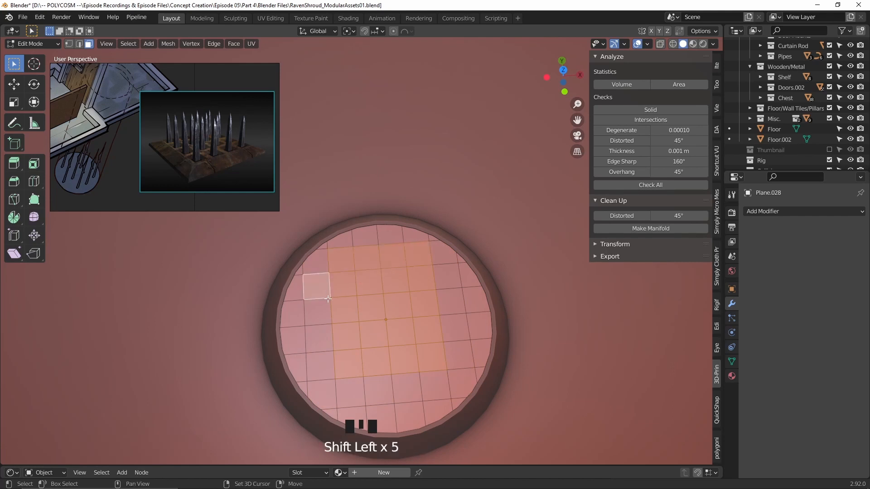
middle_drag(453, 300, 467, 295)
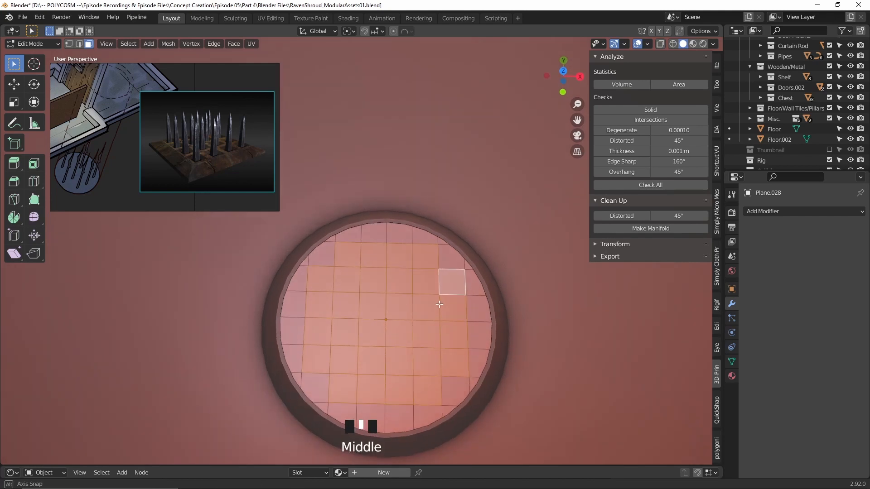
key(i)
click(486, 286)
key(e)
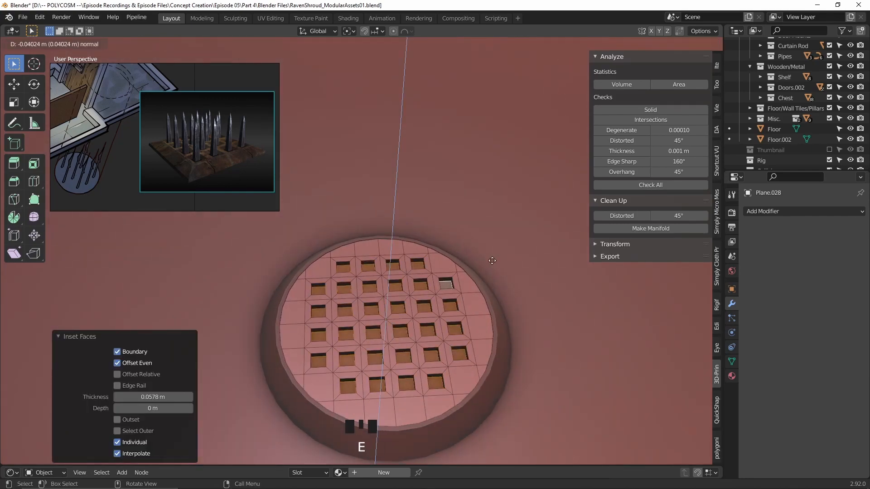
click(492, 261)
middle_drag(492, 262, 481, 304)
scroll(485, 313, up, 3)
key(Tab)
Step: Place the 3D cursor in a central hole and add a cube there, scaled to about 0.04 to fit
shift+middle_drag(498, 337, 398, 290)
shift+right_drag(399, 290, 383, 311)
key(shift+a)
mouse_move(358, 268)
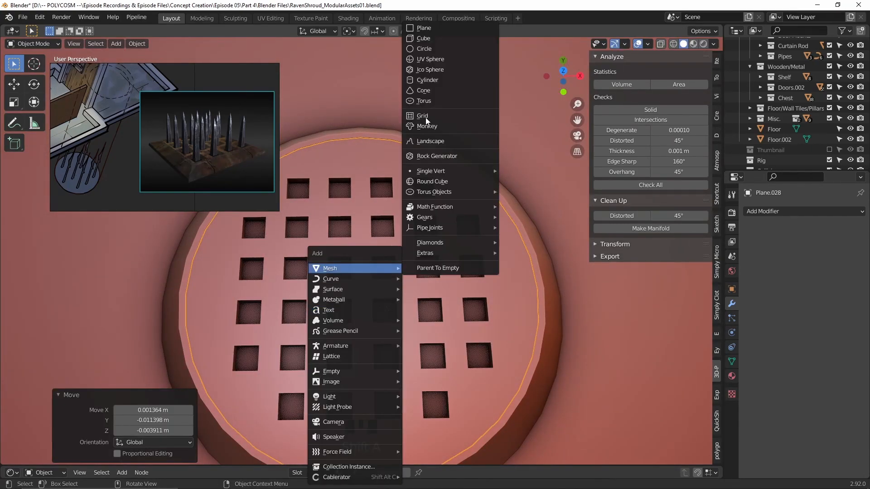
click(431, 39)
key(s)
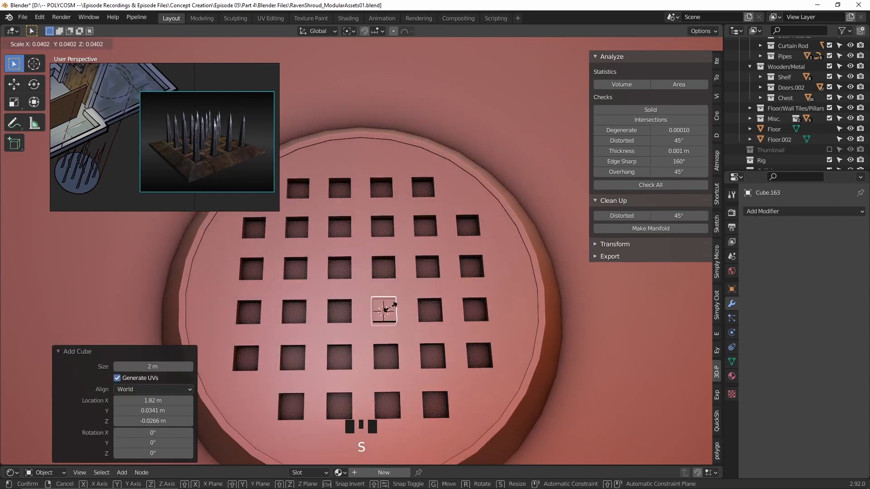
click(389, 311)
Step: Stretch the cube by about 9.07 along Z and raise it about 0.18 m out of the hole
middle_drag(390, 312, 397, 277)
key(s)
key(z)
click(509, 65)
key(g)
key(z)
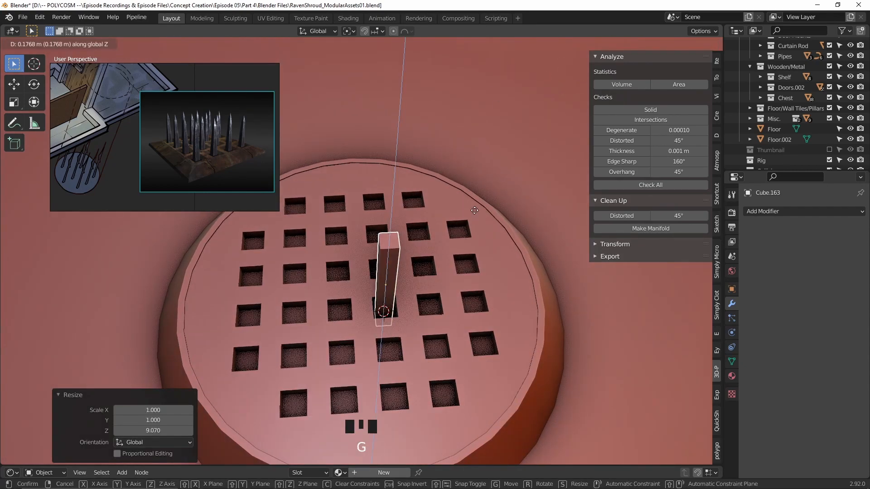
click(474, 210)
middle_drag(474, 210, 454, 222)
Step: Scale the tall cube's top face to 0.39 and rotate it about -49° around Z
key(Tab)
click(390, 240)
key(s)
click(409, 238)
key(r)
key(z)
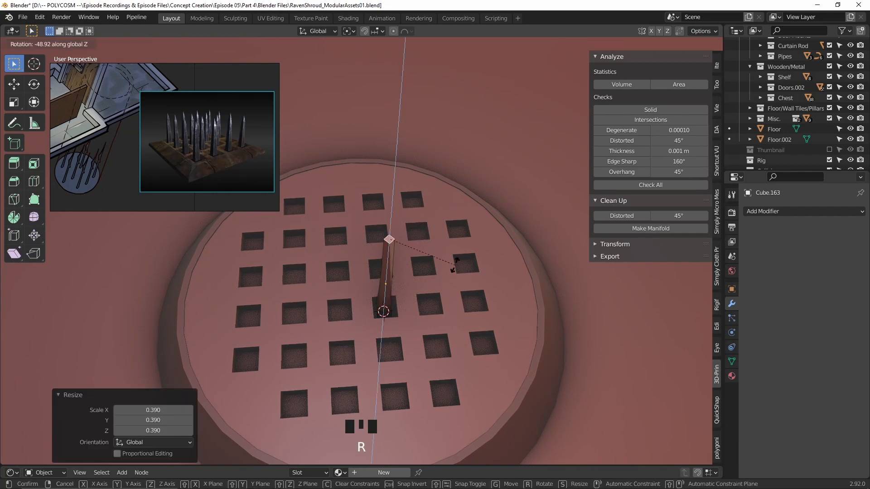
click(458, 269)
Step: Shrink the spike's top face to a near point and lower it about 0.042 m along Z
key(s)
click(416, 258)
key(g)
key(z)
click(447, 263)
key(s)
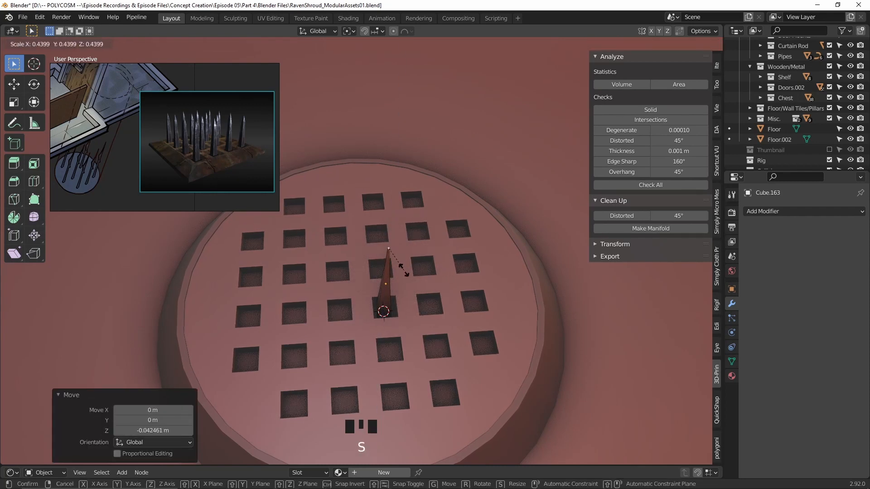
click(404, 270)
Step: Rotate the spike's tip face around Z again and finish editing the mesh
middle_drag(404, 270, 439, 214)
key(r)
key(z)
click(446, 235)
key(Tab)
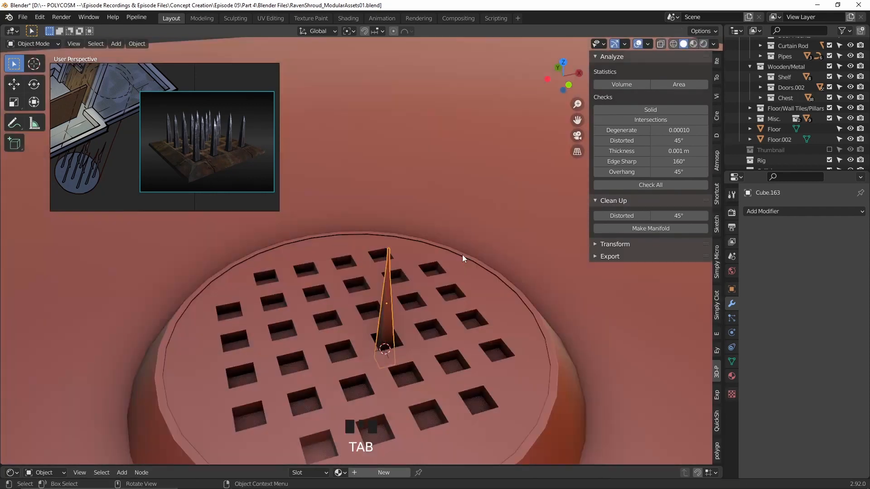
click(462, 254)
scroll(460, 231, down, 2)
shift+middle_drag(393, 360, 398, 341)
scroll(398, 342, up, 2)
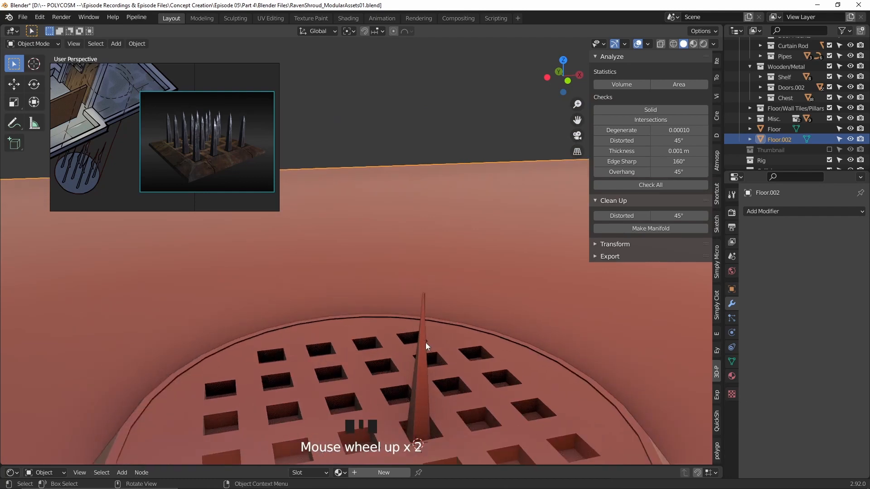
Step: Add an edge loop around the upper part of the spike and scale it slightly larger
key(Tab)
key(Tab)
click(426, 350)
key(Tab)
drag(449, 306, 450, 306)
key(s)
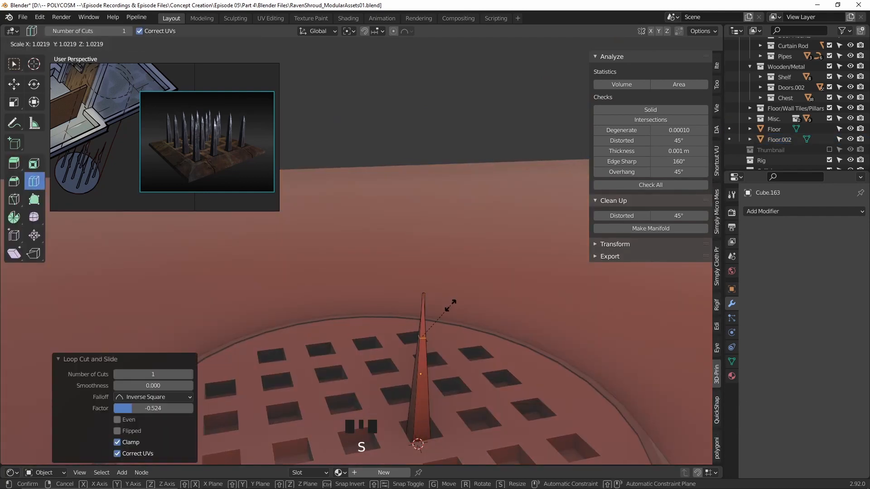
click(466, 301)
key(Tab)
scroll(467, 307, up, 4)
key(Tab)
key(3)
Step: Make linked duplicates of four spikes and move them about 0.131 m along Y into the next row of holes
shift+click(289, 223)
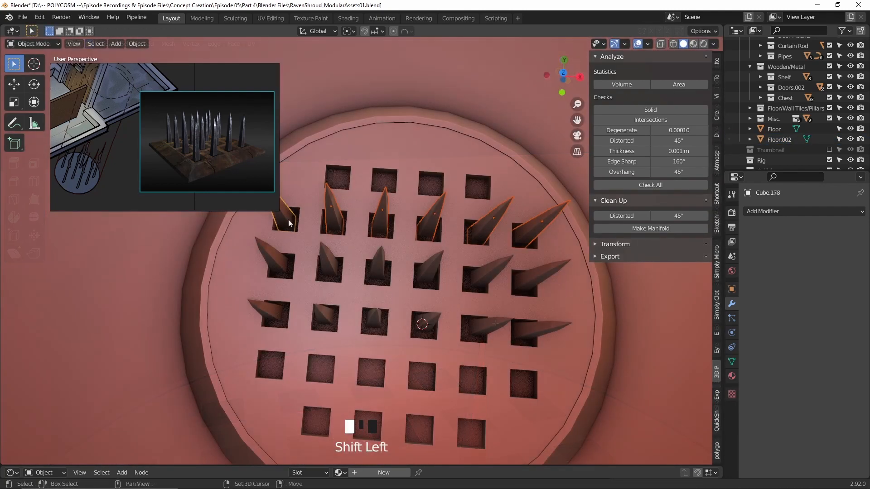
key(alt+d)
key(z)
key(y)
click(389, 182)
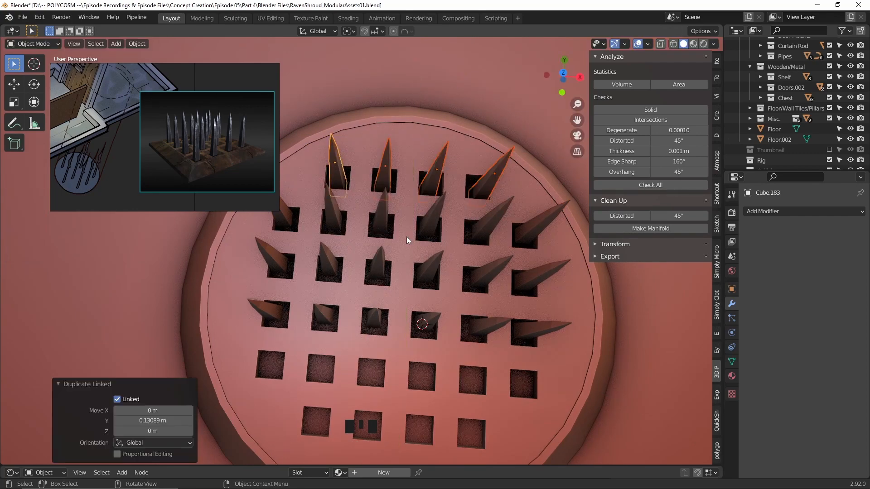
Step: Make another set of linked duplicates of the four end-row spikes and move it along Y
shift+middle_drag(406, 236, 407, 216)
key(alt+d)
right_click(415, 222)
key(g)
key(y)
click(436, 88)
Step: Select three neighbouring spikes in the filled row next to the empty holes
click(275, 291)
shift+click(325, 294)
shift+click(376, 299)
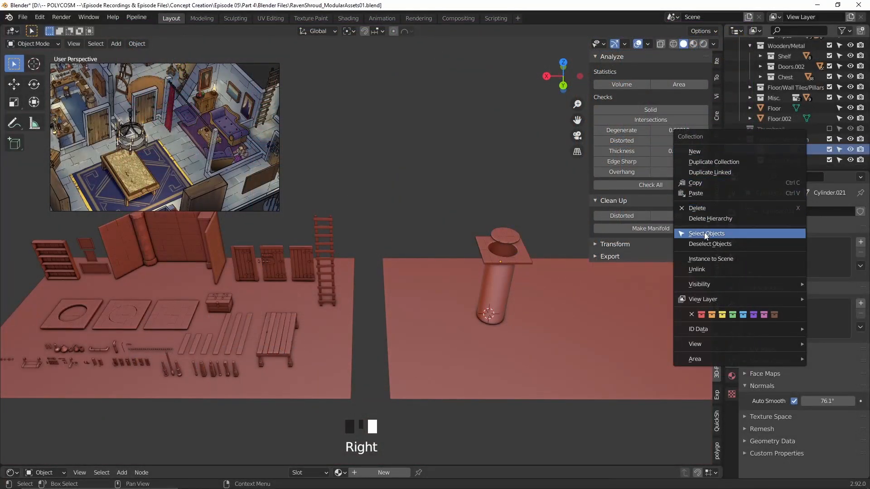
Step: Move all objects of the Trap collection about -3.76 m along Y and 4.33 m along X, and save the file
click(705, 232)
shift+middle_drag(503, 235, 453, 280)
key(g)
key(y)
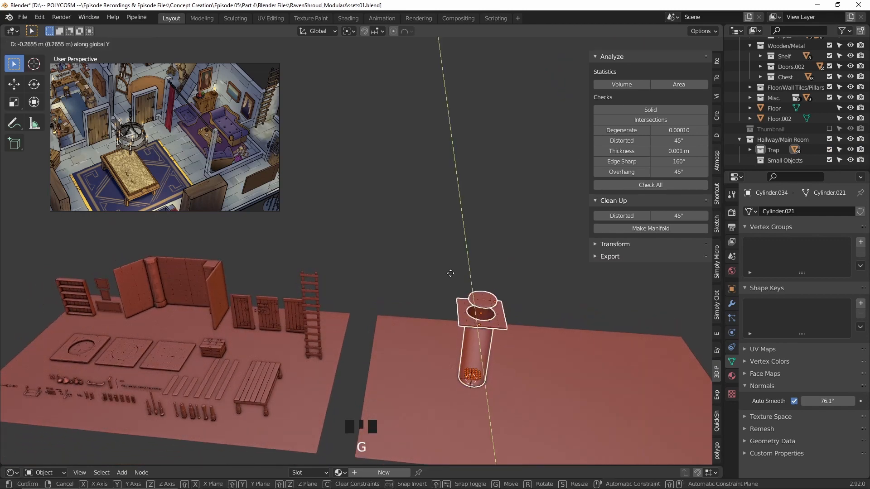
click(451, 237)
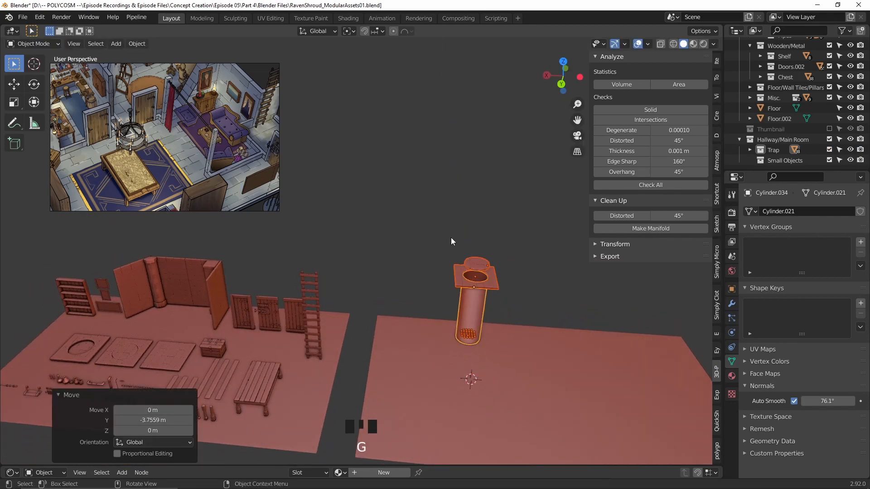
key(g)
click(374, 244)
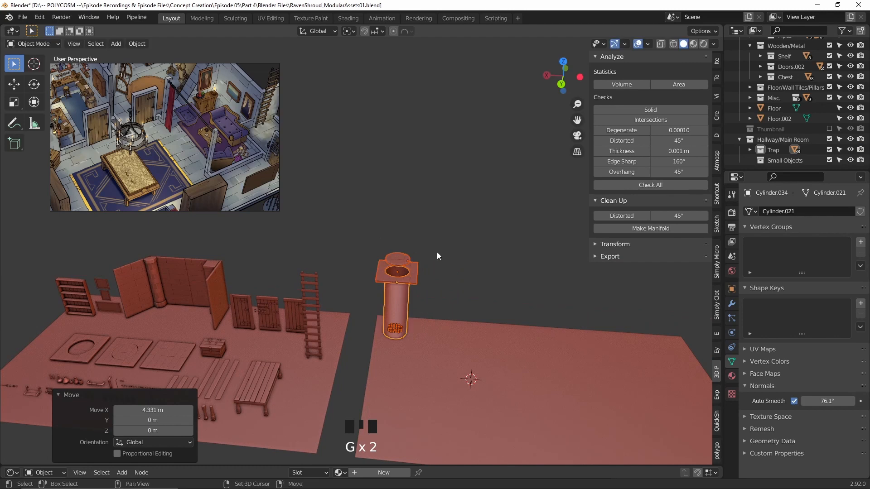
shift+middle_drag(438, 253, 263, 267)
key(ctrl+s)
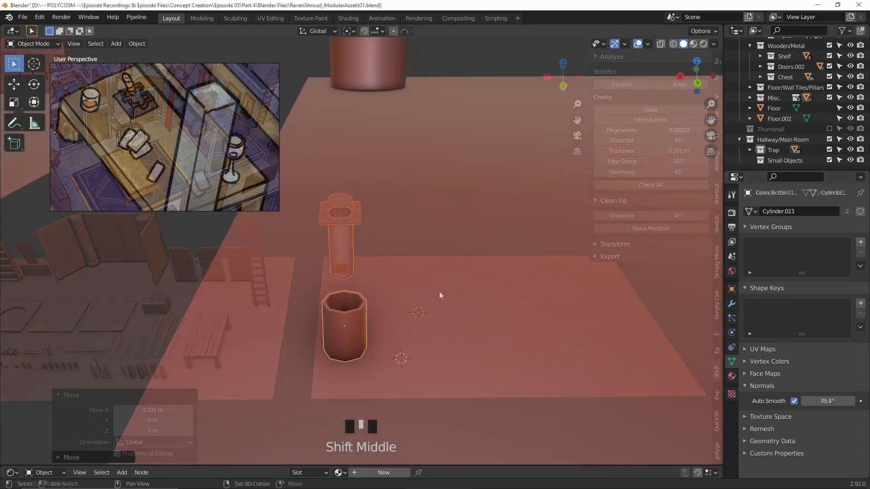
Step: Shorten the small glass along Z and scale its top rim slightly outward
key(s)
key(z)
click(426, 317)
key(Tab)
key(alt+z)
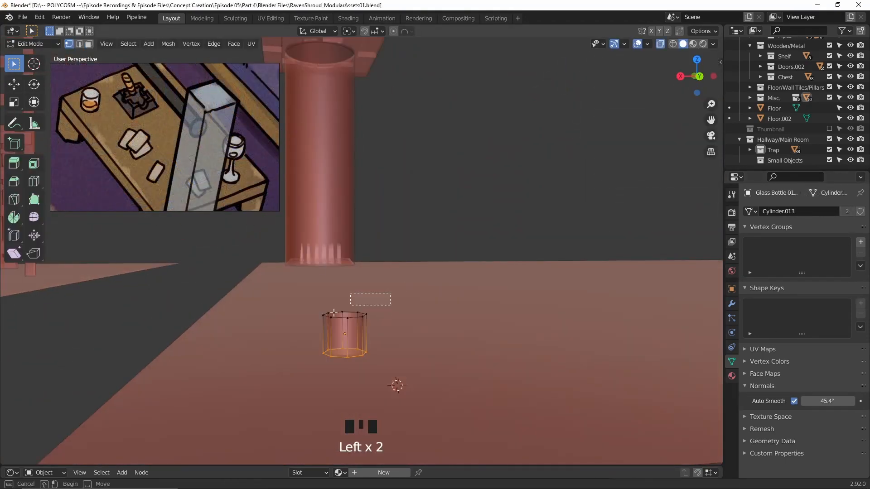
key(alt+z)
key(s)
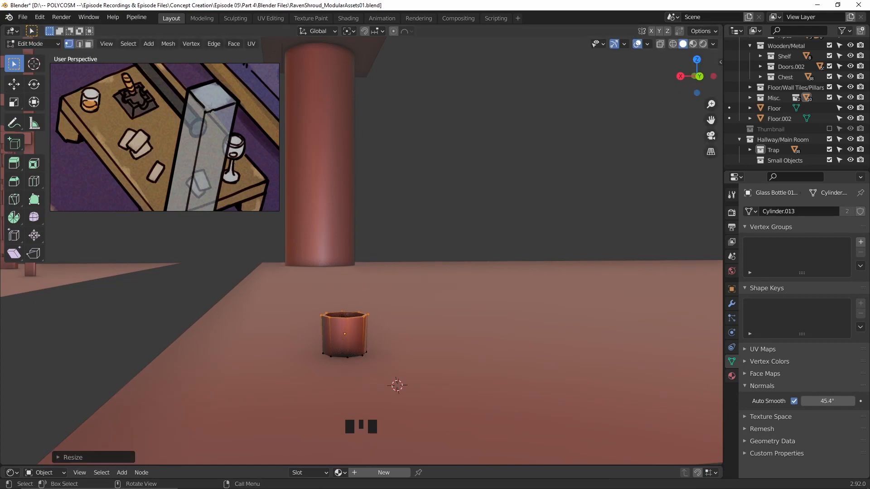
middle_drag(403, 304, 399, 356)
key(Tab)
Step: Add a cube, scale it down and move it up next to the small glass
key(shift+a)
mouse_move(395, 268)
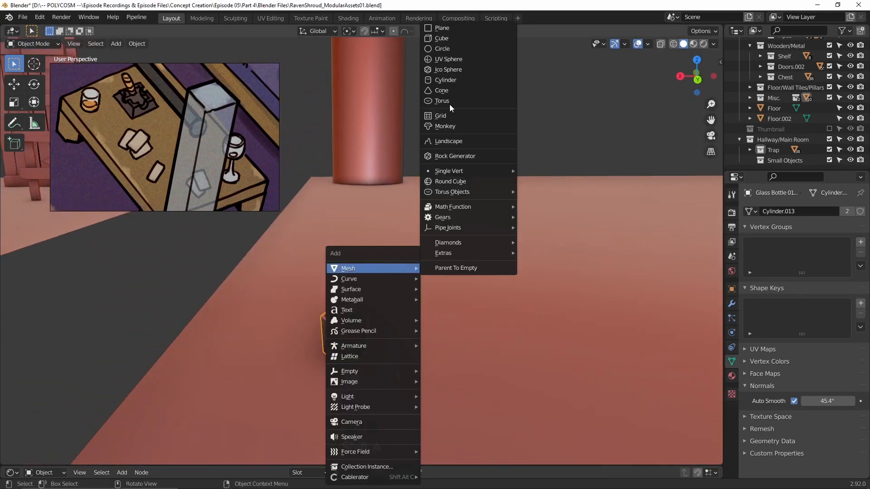
click(441, 39)
key(s)
click(391, 215)
key(g)
key(z)
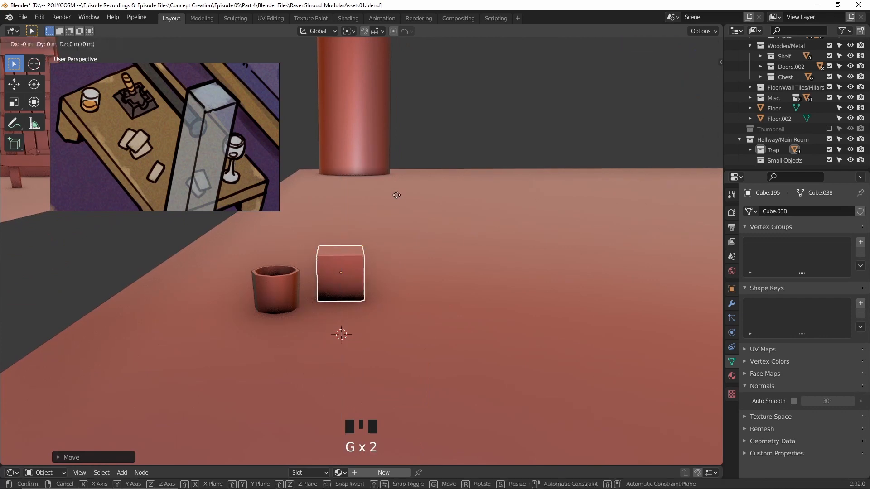
click(405, 204)
Step: Scale the cube up and place it beside the glass, moving it along Y and raising it about 0.031 m
middle_drag(404, 204, 392, 272)
key(g)
key(y)
click(376, 303)
key(s)
click(441, 271)
key(g)
key(z)
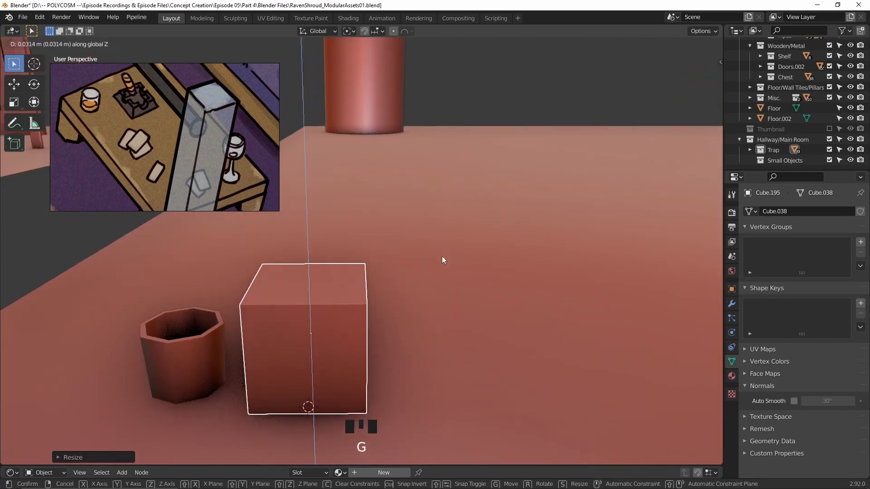
click(443, 259)
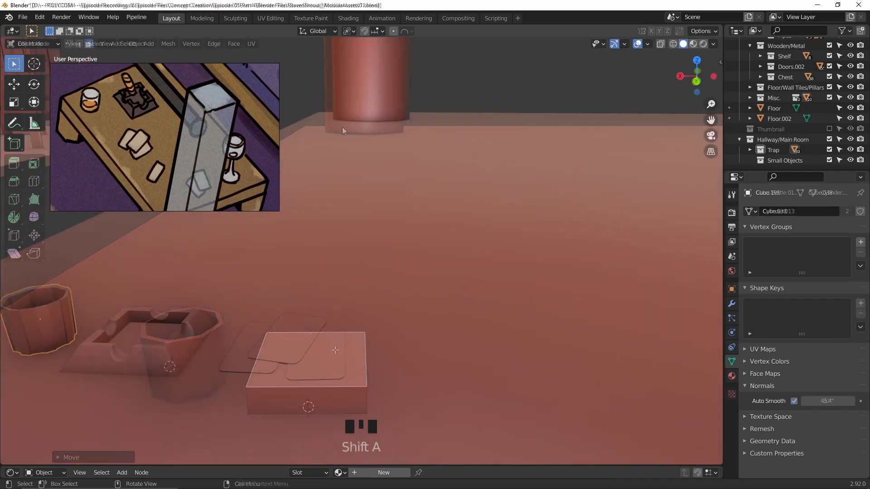
Step: Add a UV sphere, scale it down and move it along Z beside the cards
key(shift+a)
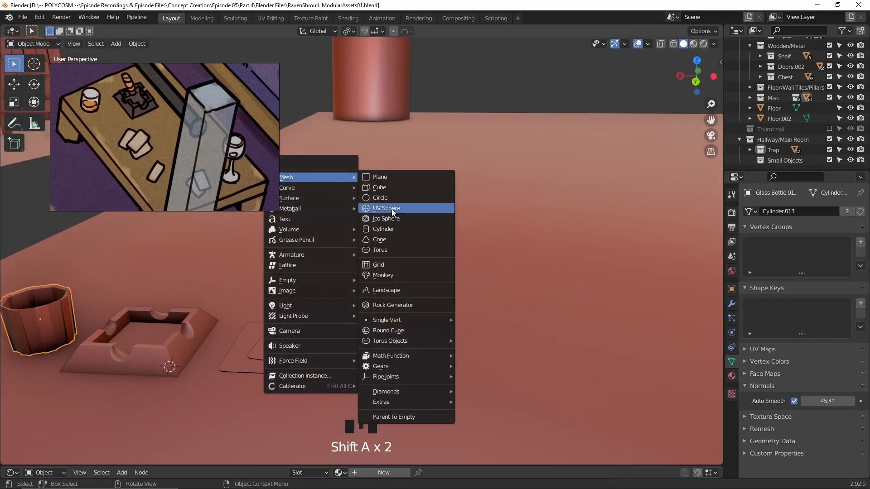
click(392, 212)
key(s)
click(227, 330)
key(g)
key(z)
click(475, 263)
Step: Remove the sphere's upper half and extend its open rim upward to form a cup bowl
key(Tab)
middle_drag(476, 272, 481, 247)
click(697, 75)
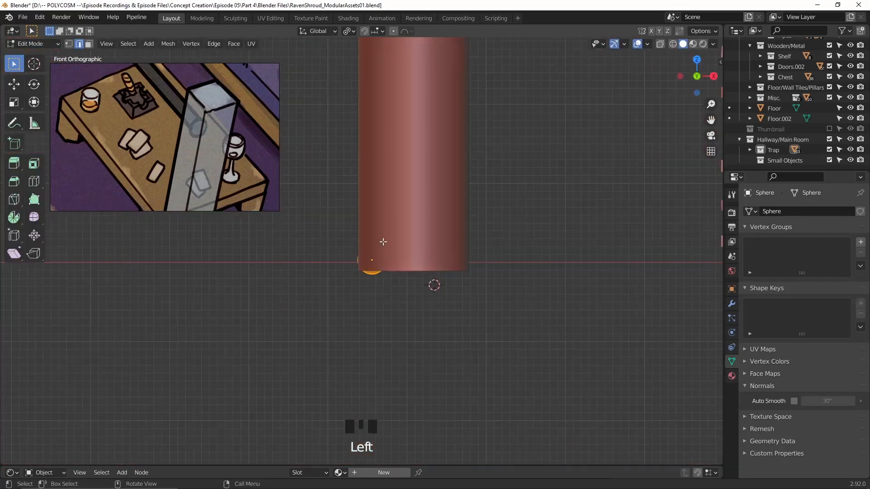
scroll(383, 242, up, 6)
click(697, 76)
key(alt+z)
drag(456, 236, 331, 273)
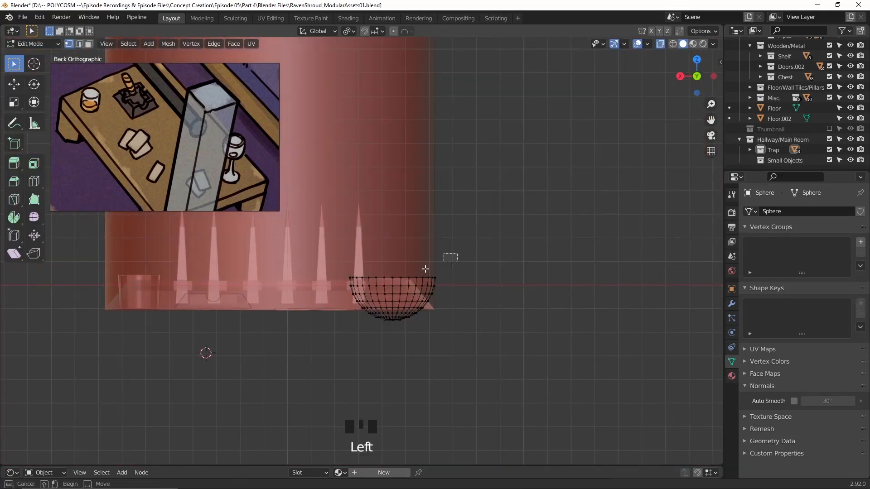
click(477, 195)
middle_drag(478, 196, 477, 222)
scroll(478, 222, down, 4)
key(Tab)
key(alt+z)
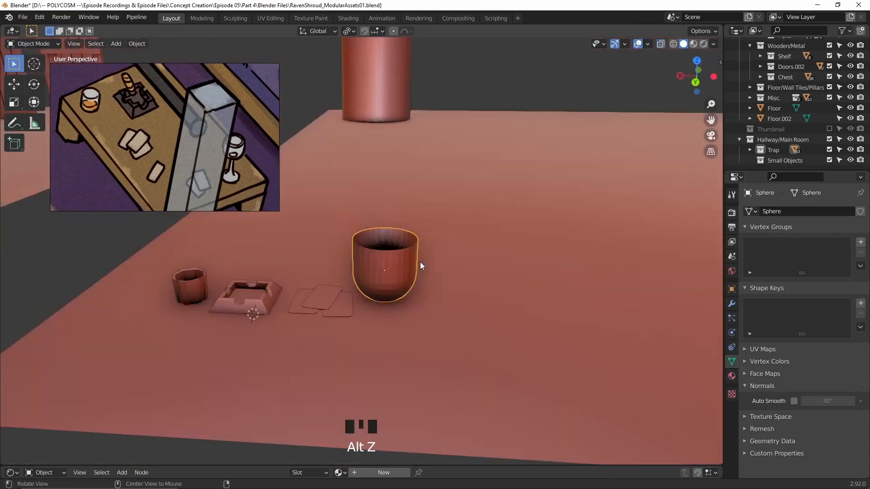
Step: Give the cup bowl wall thickness with a Solidify modifier set to 0.092 m
scroll(437, 254, up, 3)
click(732, 304)
click(769, 212)
click(656, 388)
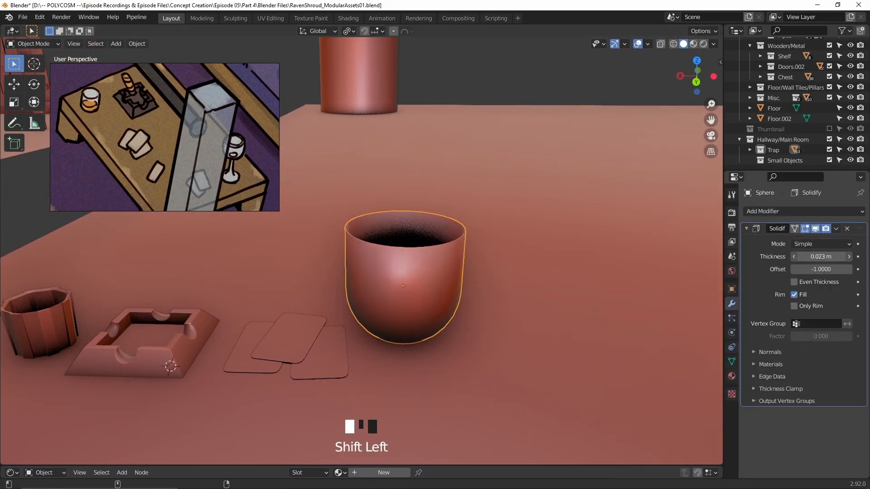
shift+drag(821, 257, 811, 257)
middle_drag(508, 331, 509, 314)
click(648, 44)
click(607, 231)
click(608, 231)
middle_drag(436, 277, 437, 258)
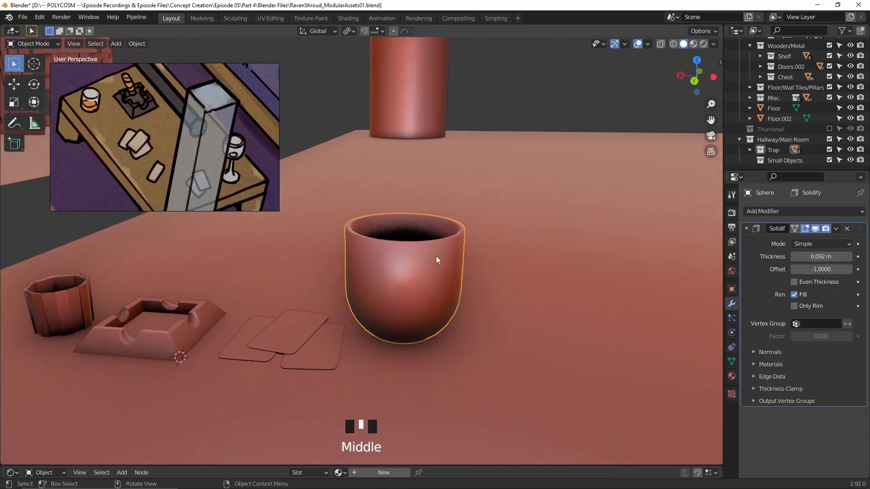
Step: Raise the cup bowl along Z above the floor and scale it down
key(g)
key(z)
key(s)
middle_drag(497, 169, 494, 195)
middle_drag(427, 235, 425, 219)
Step: Add a cylinder with a reduced number of vertices and scale it to 0.032
key(shift+a)
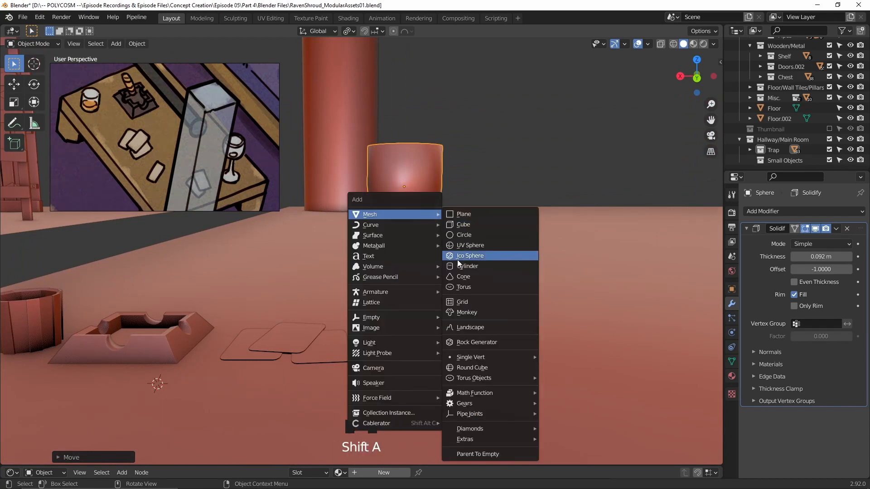
click(460, 267)
click(56, 459)
drag(154, 336, 143, 336)
scroll(408, 281, down, 6)
key(s)
click(329, 276)
Step: Move the small cylinder to the cup bowl as its stem
scroll(335, 275, up, 4)
key(g)
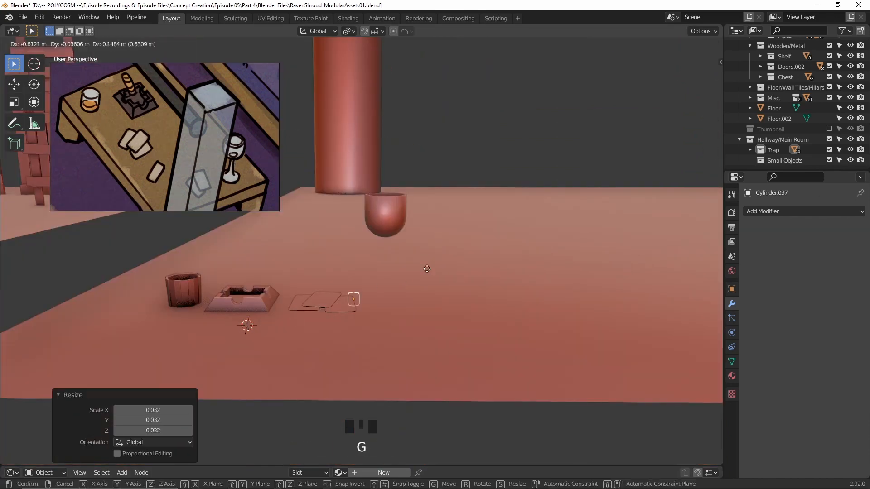
click(455, 195)
middle_drag(454, 204, 432, 333)
key(KP_7)
key(f)
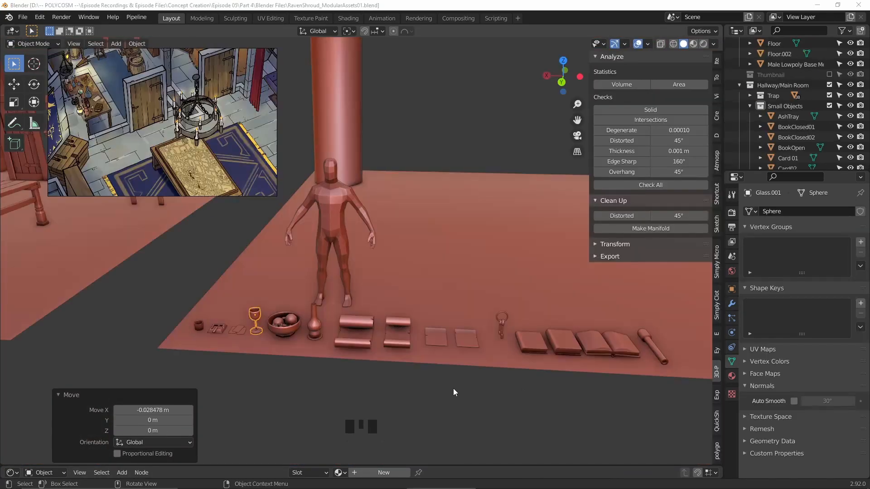
Step: Move the male low-poly base mesh behind the row of books as a size reference
shift+middle_drag(453, 388, 471, 357)
click(381, 253)
scroll(398, 262, down, 2)
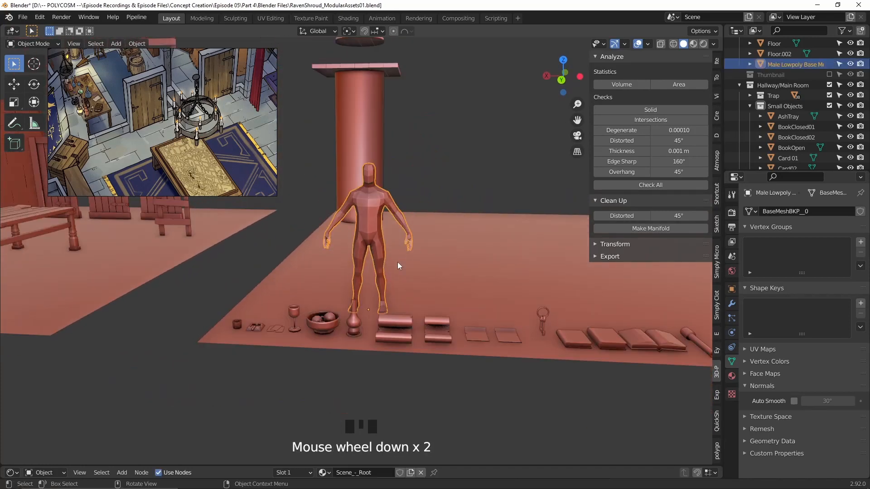
key(g)
click(642, 337)
Step: Rescale the open book to suit the human figure and start repositioning it
scroll(488, 324, up, 3)
click(468, 405)
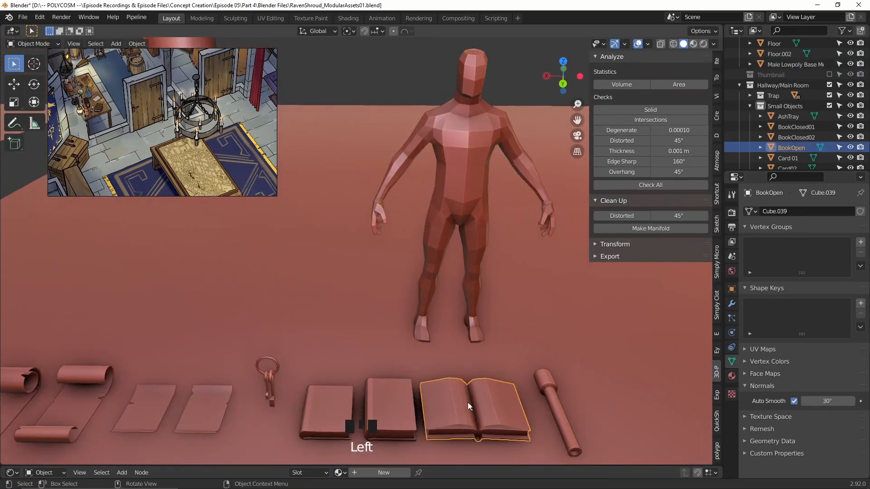
key(s)
click(438, 389)
key(g)
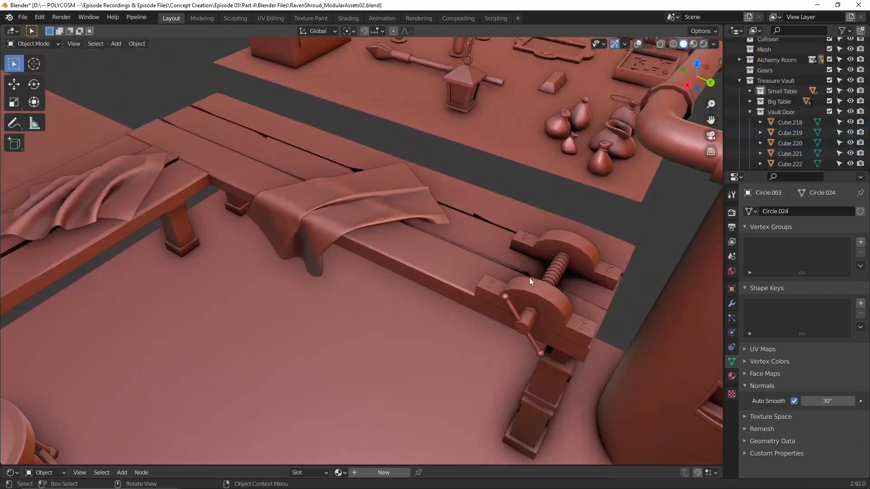
scroll(529, 278, up, 5)
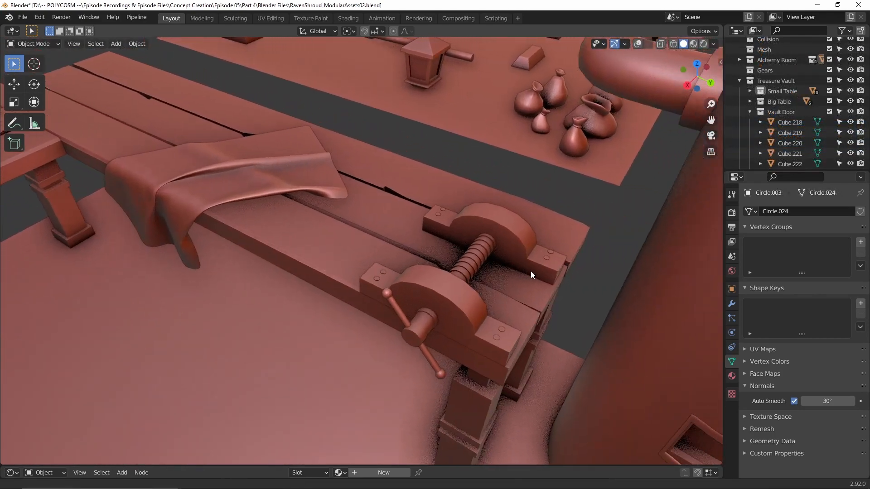
shift+middle_drag(531, 272, 513, 271)
scroll(513, 271, down, 5)
shift+middle_drag(407, 281, 570, 255)
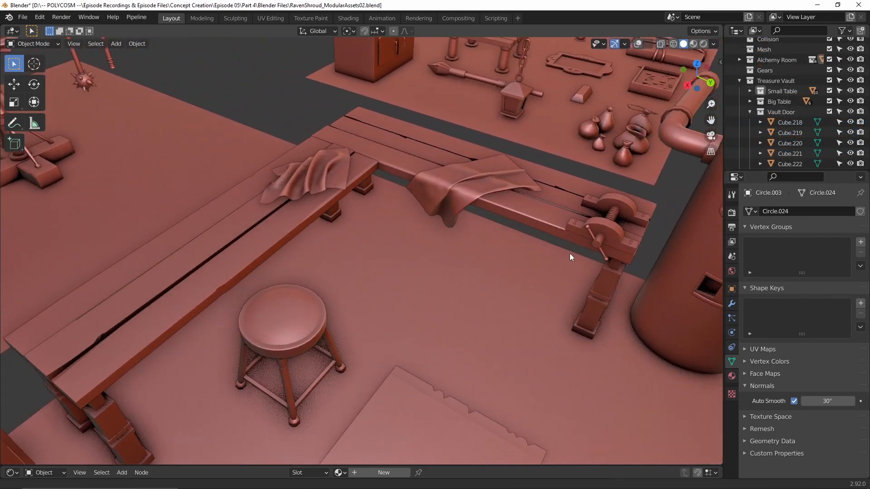
middle_drag(422, 268, 453, 241)
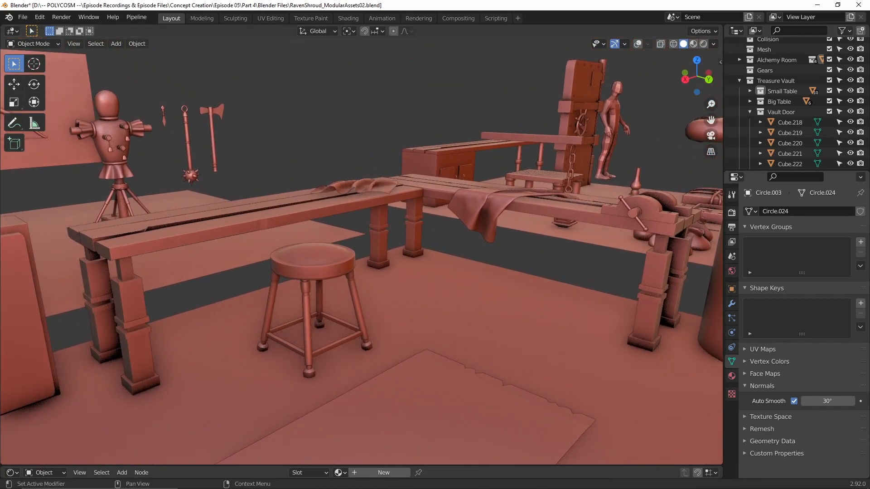
Step: Duplicate the goblet's bowl beside it as a separate object and set its origin to the center of mass
key(shift+d)
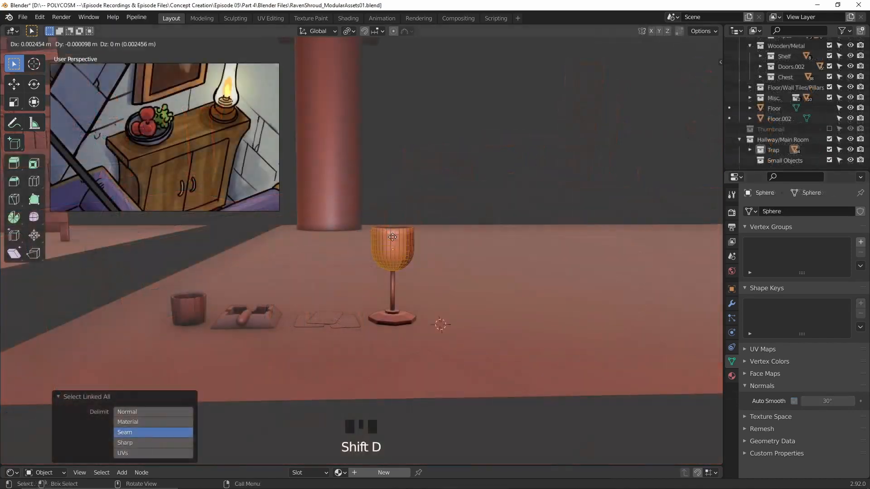
key(g)
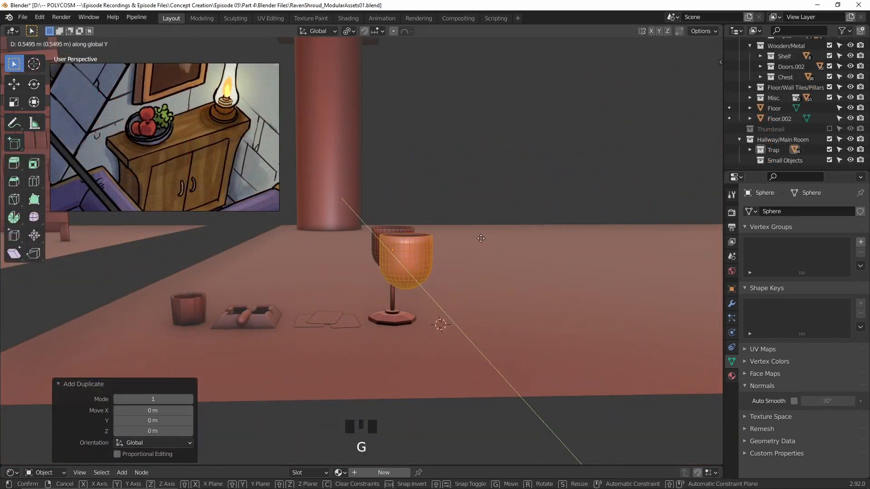
key(p)
key(Tab)
click(453, 250)
right_click(489, 262)
click(537, 298)
Step: Enlarge the copied bowl and flatten it along Z into a wide, shallow fruit bowl
key(s)
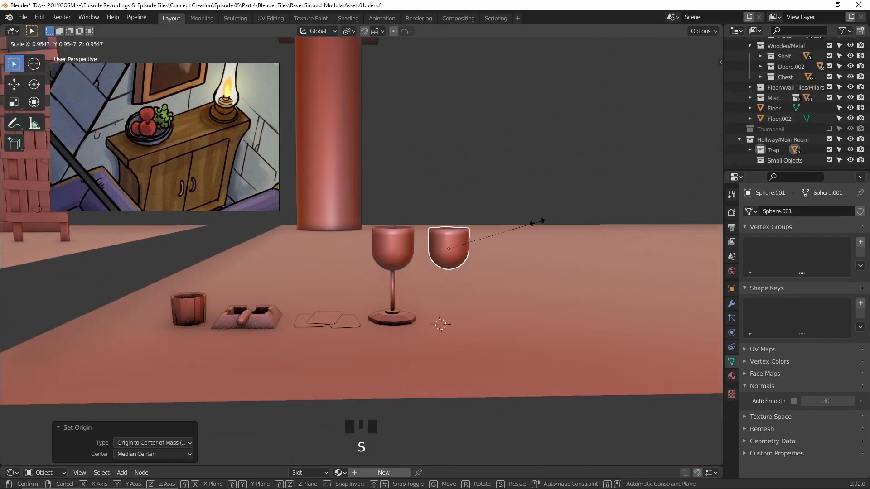
key(z)
click(507, 239)
key(s)
click(623, 222)
key(s)
key(z)
click(556, 243)
Step: Lower the fruit bowl about 0.288 m along Z and move it along X clear of the goblet
key(g)
key(z)
middle_drag(556, 243, 542, 327)
click(529, 295)
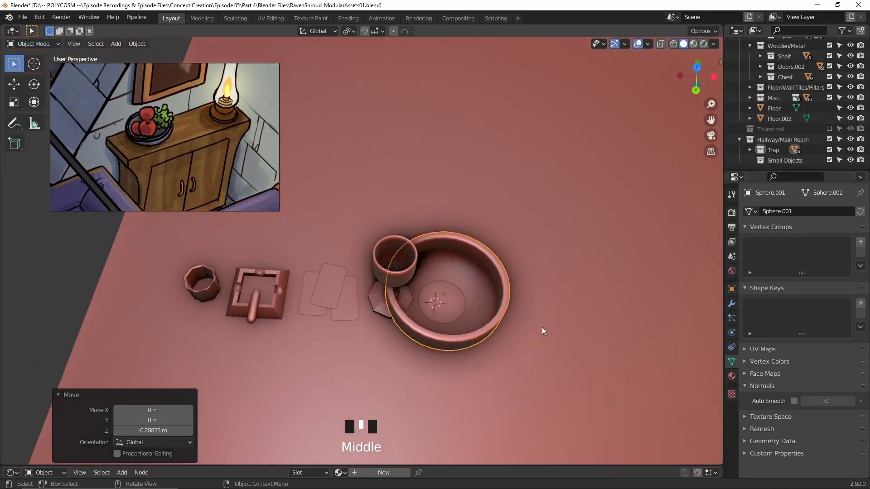
key(g)
key(x)
click(508, 258)
middle_drag(508, 259, 512, 282)
Step: Adjust the fruit bowl's Solidify thickness and reposition the bowl along Z
key(Tab)
key(Tab)
shift+click(731, 304)
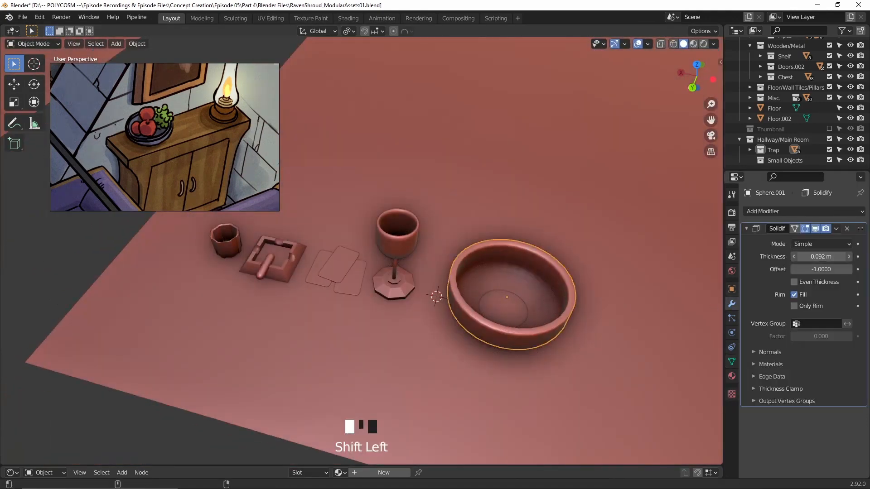
key(z)
key(g)
key(z)
click(498, 290)
Step: Duplicate the goblet's octagonal base along X toward the fruit bowl and separate the copy into its own object
middle_drag(498, 290, 471, 254)
click(388, 267)
key(Tab)
key(l)
key(shift+d)
key(x)
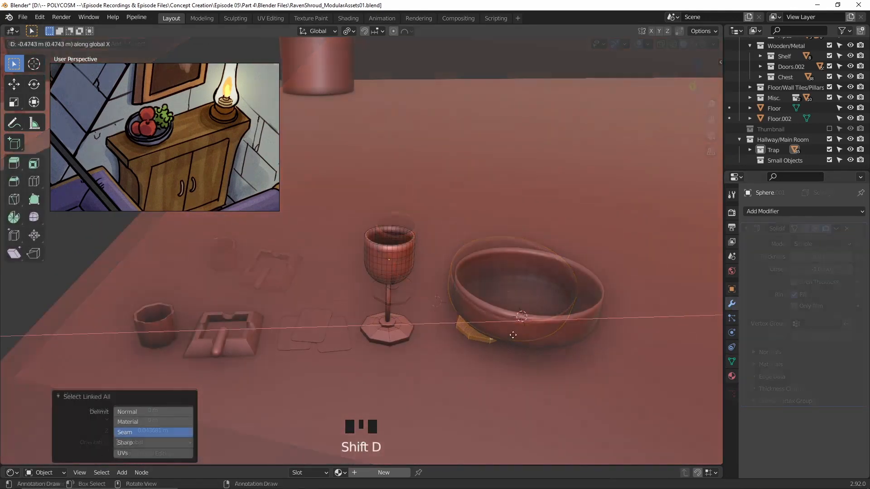
click(543, 335)
key(p)
click(542, 337)
key(Tab)
Step: Center the copied octagonal base under the fruit bowl in the top view
click(512, 311)
key(KP_7)
shift+middle_drag(512, 312, 529, 278)
key(g)
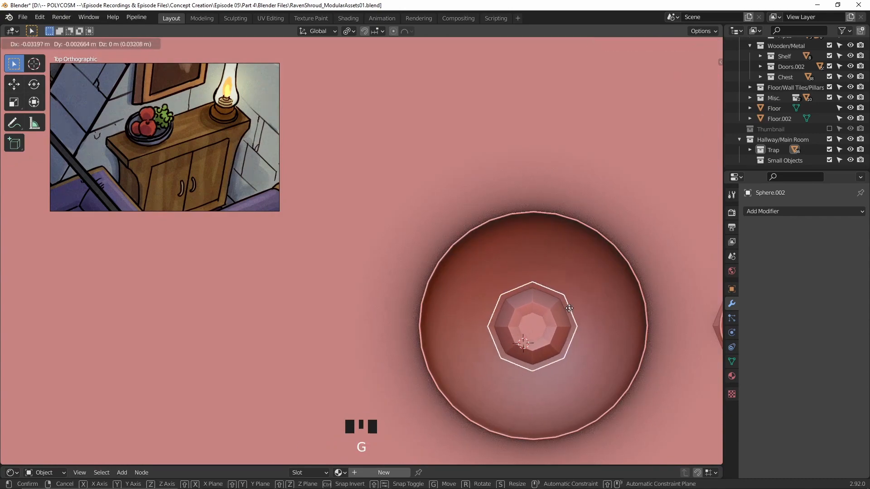
click(528, 333)
Step: Adjust the fruit bowl's height along Z so that it rests on the copied base
middle_drag(528, 333, 558, 225)
middle_drag(546, 290, 611, 278)
click(543, 268)
key(g)
key(z)
click(541, 265)
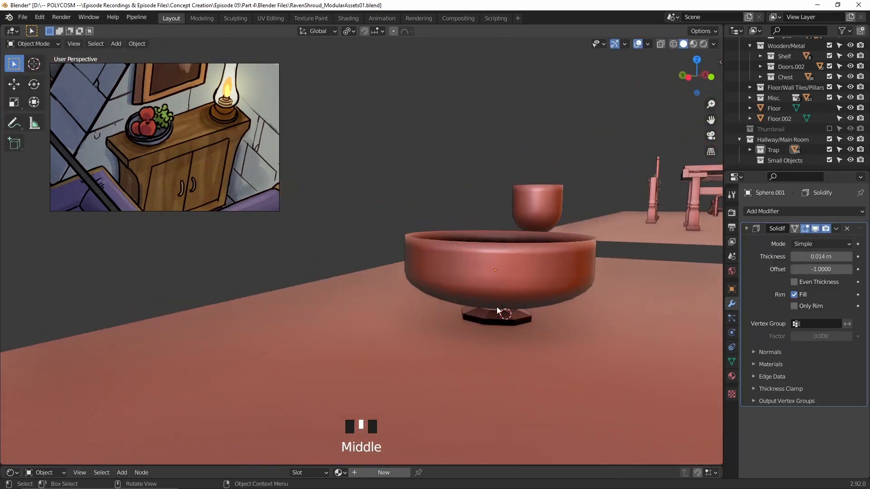
key(g)
key(z)
click(507, 313)
Step: Reset the copied base's origin, scale it up by about 1.653, flatten it along local Z and reposition it beneath the bowl
click(521, 311)
right_click(521, 311)
mouse_move(522, 305)
click(603, 340)
key(s)
click(595, 296)
key(g)
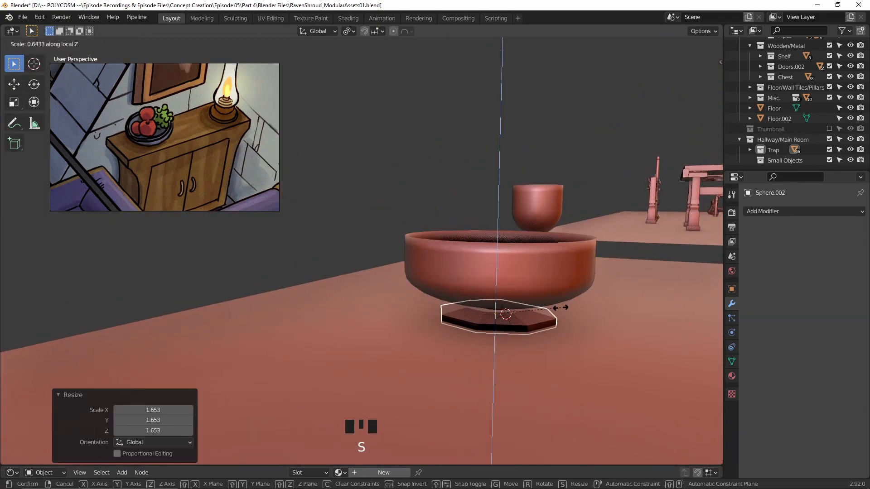
Step: Add a UV sphere and shrink it to the size of a fruit
key(shift+a)
mouse_move(513, 269)
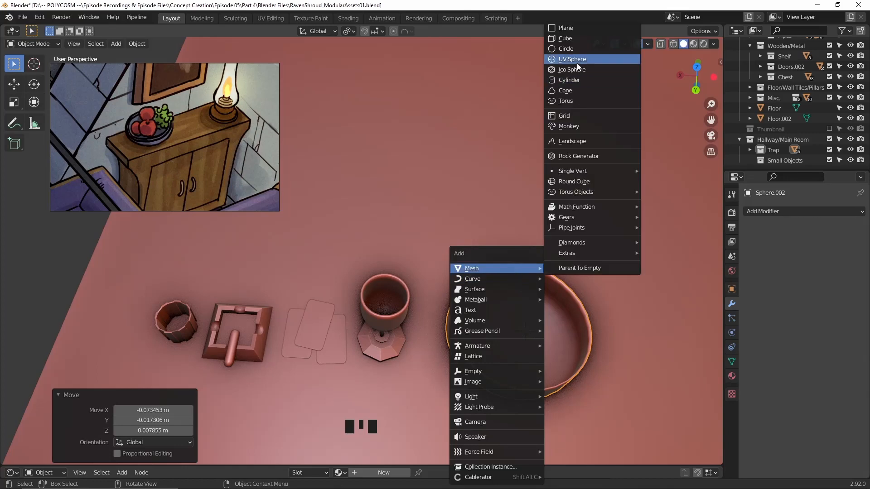
click(572, 59)
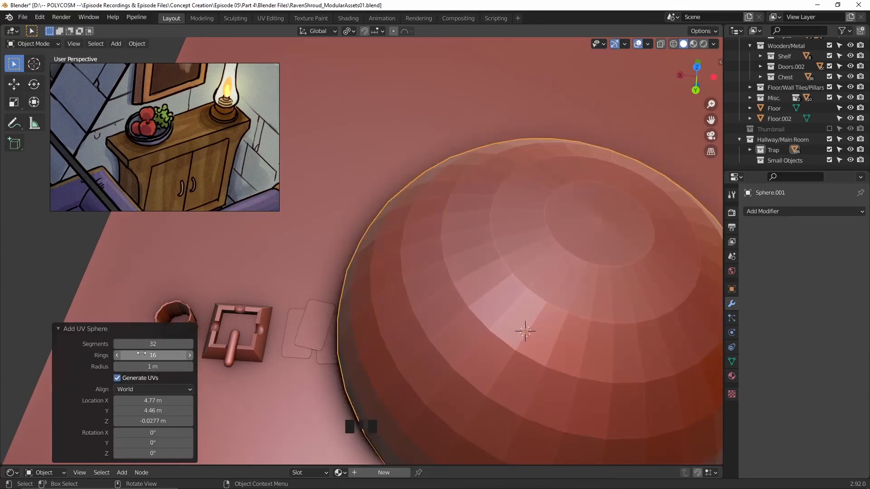
key(s)
click(539, 308)
middle_drag(537, 303, 505, 294)
Step: Adjust the fruit sphere's height, move it about -0.103 m along Y and settle it inside the fruit bowl
key(g)
key(z)
click(535, 274)
key(g)
key(y)
click(562, 304)
middle_drag(543, 322, 558, 312)
key(g)
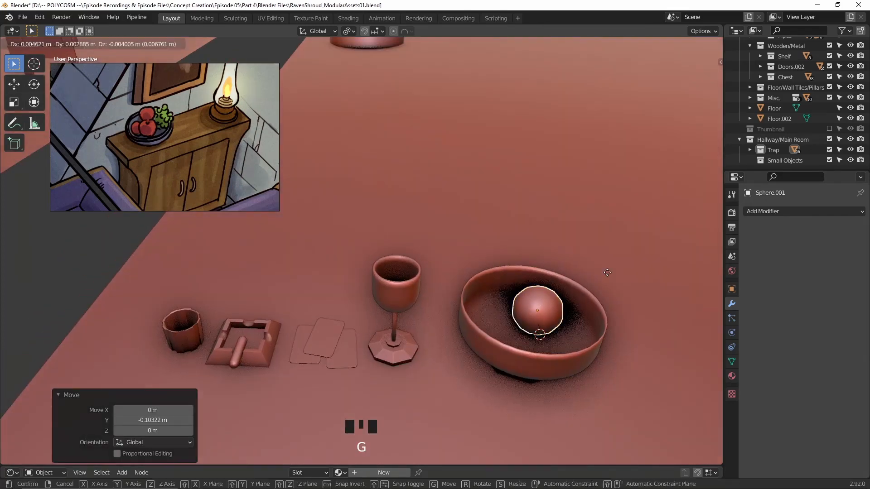
click(540, 333)
middle_drag(541, 334, 535, 334)
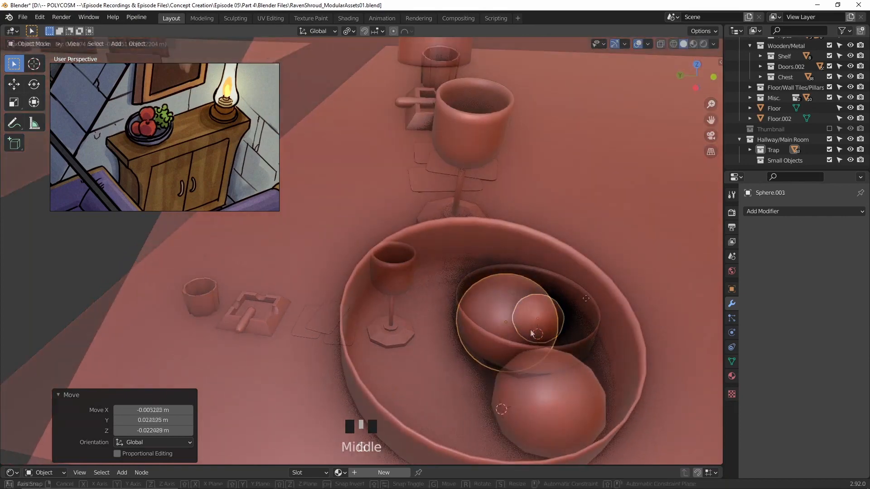
Step: Add another UV sphere with 6 segments for a grape
key(shift+a)
mouse_move(428, 269)
click(493, 59)
click(157, 343)
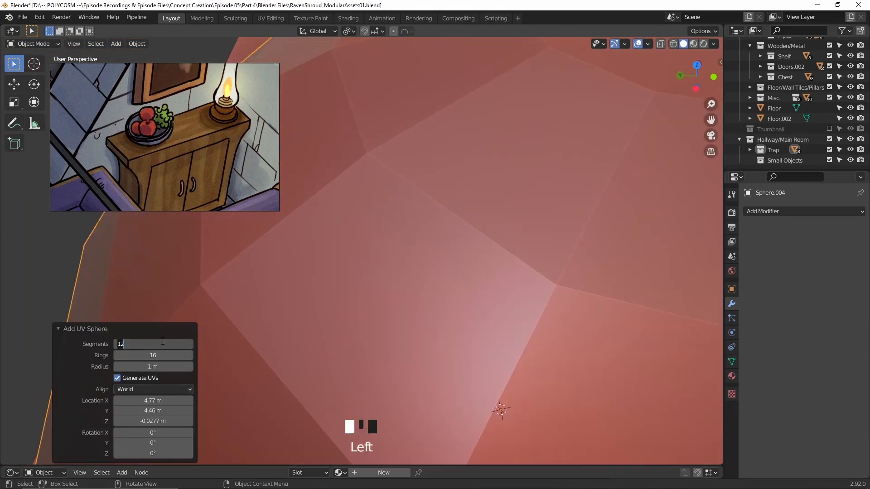
text(6)
scroll(408, 299, down, 7)
right_click(504, 279)
Step: Shrink the low-poly sphere to grape size and place it in the bowl beside the larger fruits
key(s)
click(415, 309)
key(g)
click(398, 297)
scroll(399, 297, up, 8)
key(s)
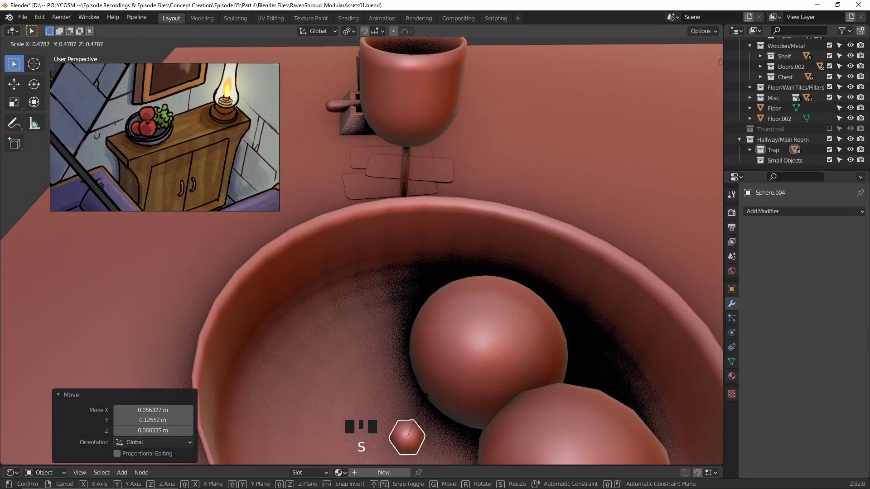
click(424, 406)
shift+middle_drag(424, 406, 412, 299)
Step: Duplicate the grape within its mesh and rotate the copies to start a small cluster
key(Tab)
key(shift+d)
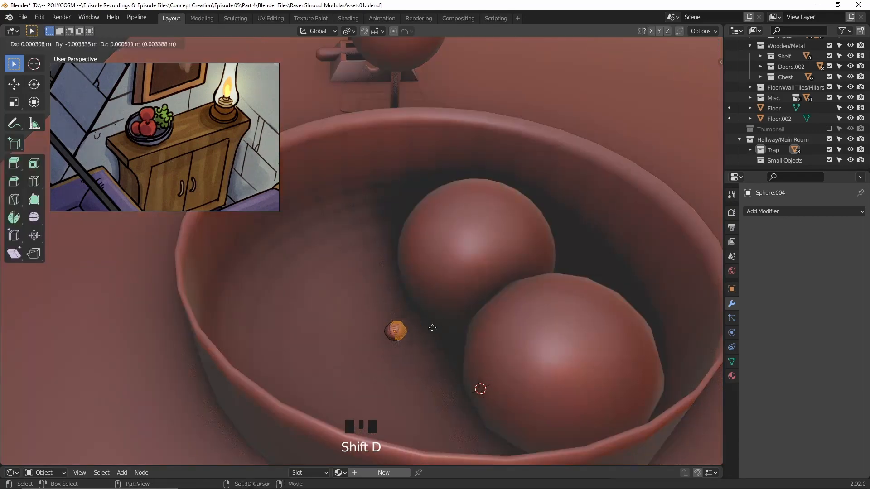
click(449, 323)
shift+click(399, 335)
key(ctrl+l)
key(shift+d)
key(r)
key(r)
middle_drag(423, 316, 453, 322)
Step: Change the transform pivot point, then duplicate and rotate groups of grapes to build a larger cluster
click(348, 31)
click(520, 363)
key(shift+d)
key(r)
middle_drag(424, 373, 433, 343)
key(shift+d)
click(480, 414)
key(r)
key(r)
key(g)
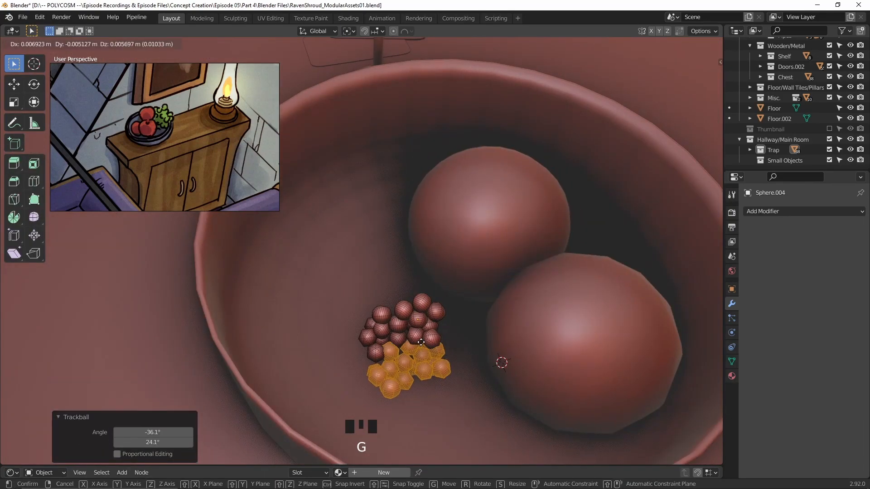
Step: Duplicate the grape cluster twice more, rotating and moving the copies to form a bunch
middle_drag(585, 349, 503, 356)
key(shift+d)
click(463, 359)
click(375, 257)
key(shift+d)
key(r)
key(r)
middle_drag(472, 313, 444, 335)
key(g)
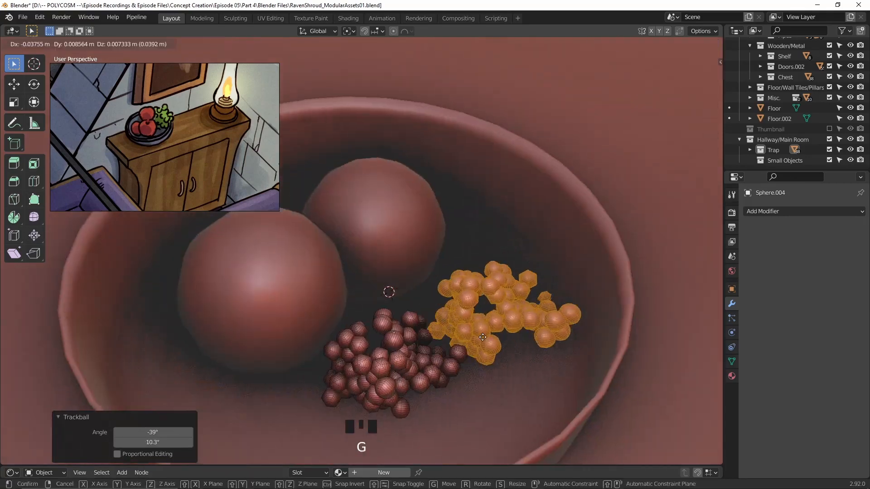
Step: Rotate the copied bunch, duplicate it once more and move it against the other grapes in the bowl
key(r)
key(r)
key(shift+d)
key(r)
key(r)
key(g)
key(g)
middle_drag(311, 332, 363, 191)
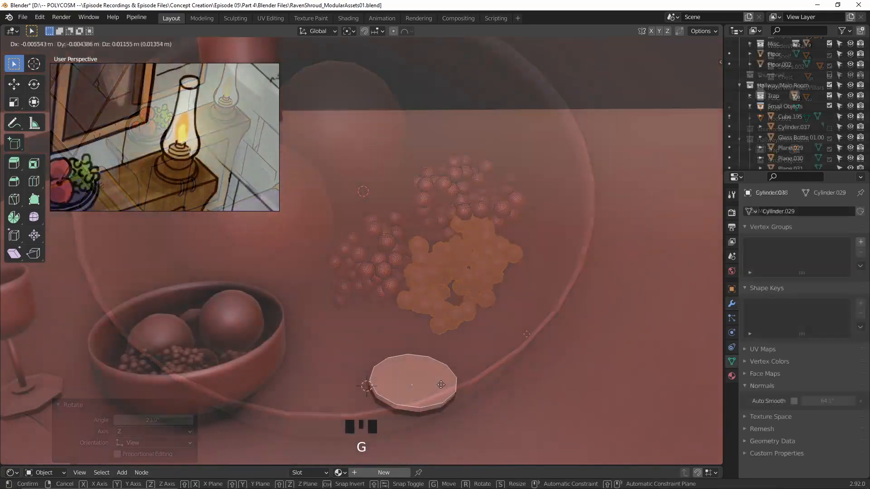
Step: Lower the lamp cylinder's top face about 0.027 m along Z and shrink it slightly to form a flat foot
key(g)
key(z)
click(478, 363)
key(s)
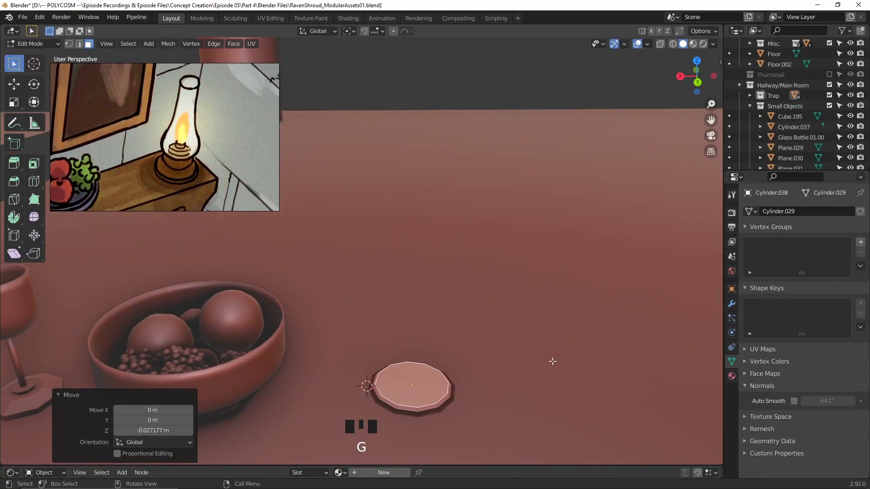
key(g)
click(547, 365)
Step: Extrude the foot's top face, scale it to 0.712 and adjust its height along Z
key(e)
click(553, 346)
key(s)
click(515, 359)
key(g)
key(z)
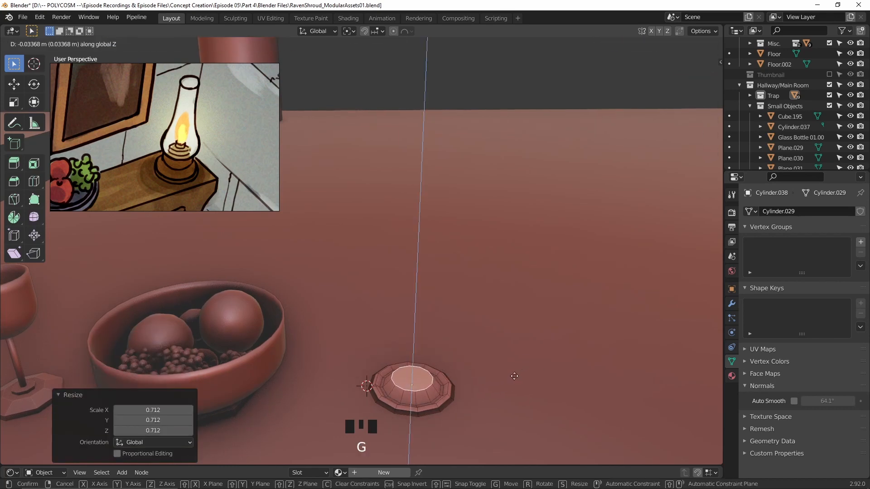
Step: Bevel the edge loop around the lamp body's lower section and shift the resulting band along Z
key(2)
click(410, 391)
middle_drag(414, 385, 390, 377)
ctrl+click(419, 393)
middle_drag(222, 392, 270, 390)
key(ctrl+b)
click(546, 373)
middle_drag(544, 375, 526, 380)
key(g)
key(z)
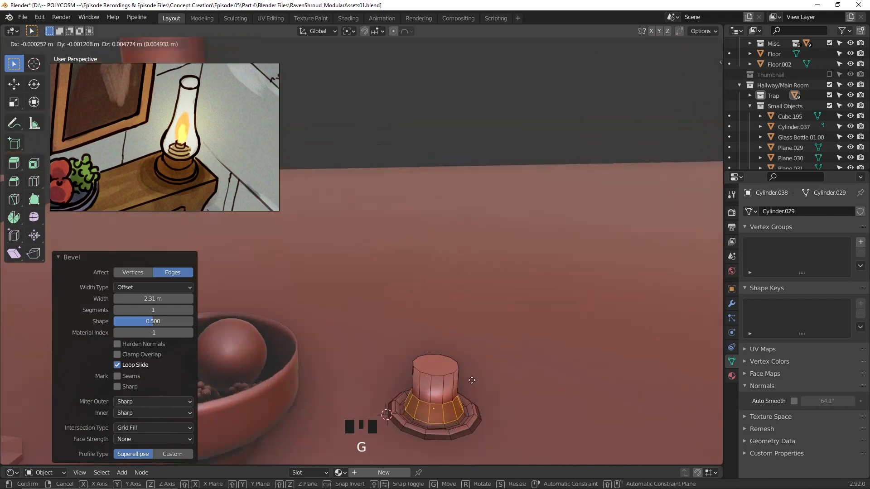
click(521, 369)
Step: Select the ring at the bottom of the lamp body and adjust its height along Z
ctrl+click(449, 420)
middle_drag(453, 415, 494, 403)
key(g)
key(z)
click(499, 433)
Step: Widen the lamp body's middle ring and bevel it into a rounded bulge
click(442, 415)
ctrl+click(446, 415)
key(s)
click(550, 366)
key(ctrl+b)
click(605, 346)
Step: Select the lamp body's top face and adjust its height along Z
click(457, 324)
key(g)
key(z)
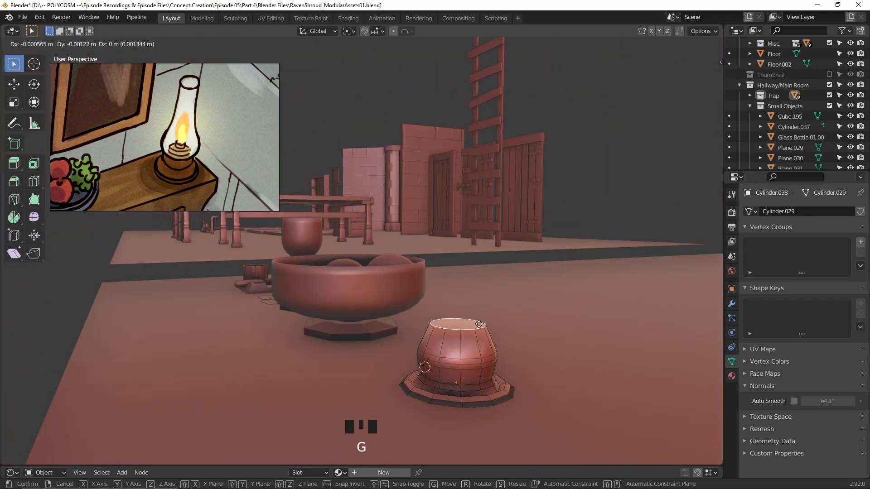
Step: Inset and extrude the lamp body's top face twice into a stepped burner, and enable Auto Smooth
key(i)
click(536, 320)
key(e)
click(540, 316)
key(i)
middle_drag(542, 320, 585, 353)
key(e)
key(Tab)
click(794, 401)
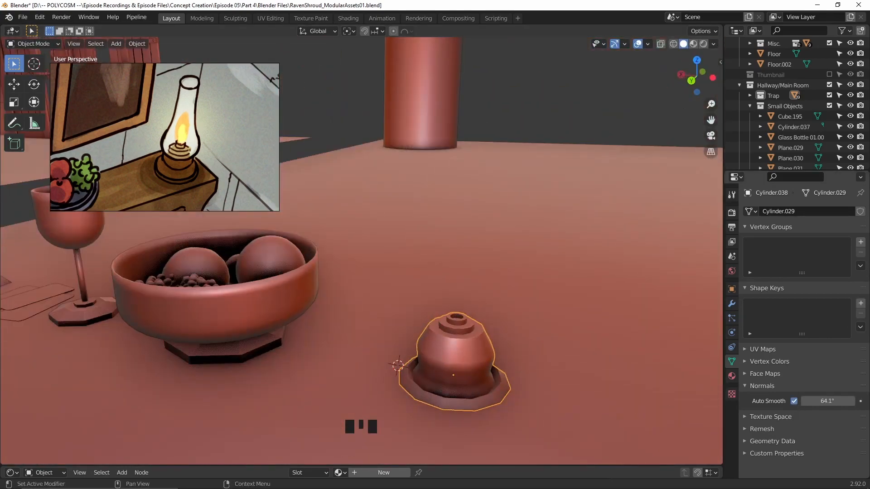
Step: Place the 3D cursor at the opening on top of the lamp base
middle_drag(499, 343, 531, 307)
scroll(520, 340, up, 2)
shift+right_click(504, 362)
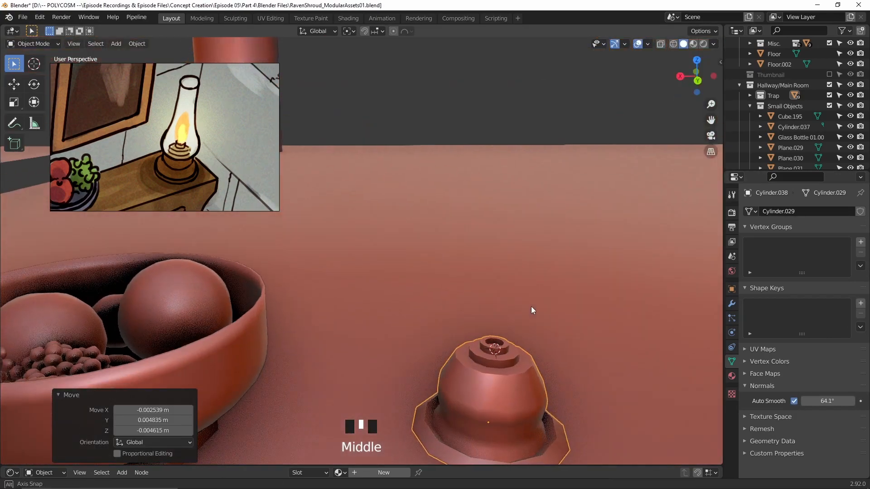
Step: Duplicate the wide-bellied glass bottle and move the copy along X over to the small-objects floor
scroll(349, 309, down, 6)
scroll(271, 336, up, 4)
middle_drag(270, 336, 304, 296)
click(335, 348)
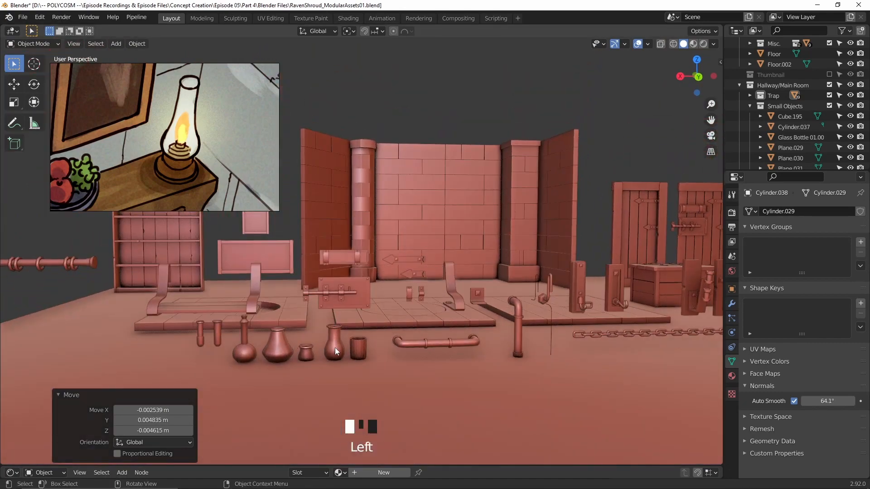
key(shift+d)
key(x)
click(561, 345)
shift+middle_drag(589, 290, 453, 324)
scroll(486, 303, down, 6)
shift+middle_drag(453, 323, 403, 351)
key(g)
key(x)
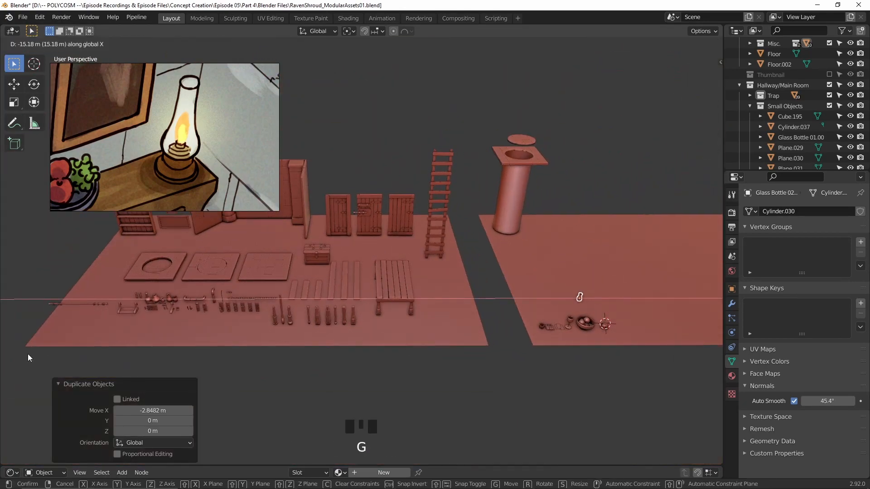
click(42, 358)
Step: Shift the bottle copy along Y and X to bring it beside the oil lamp base
scroll(460, 355, up, 4)
key(g)
key(y)
click(458, 385)
key(g)
key(x)
middle_drag(458, 385, 421, 250)
click(487, 325)
Step: Centre the bottle copy on the lamp base in plan and adjust its height so it rests on the burner
click(697, 59)
scroll(471, 312, up, 8)
key(g)
click(489, 273)
scroll(489, 290, down, 8)
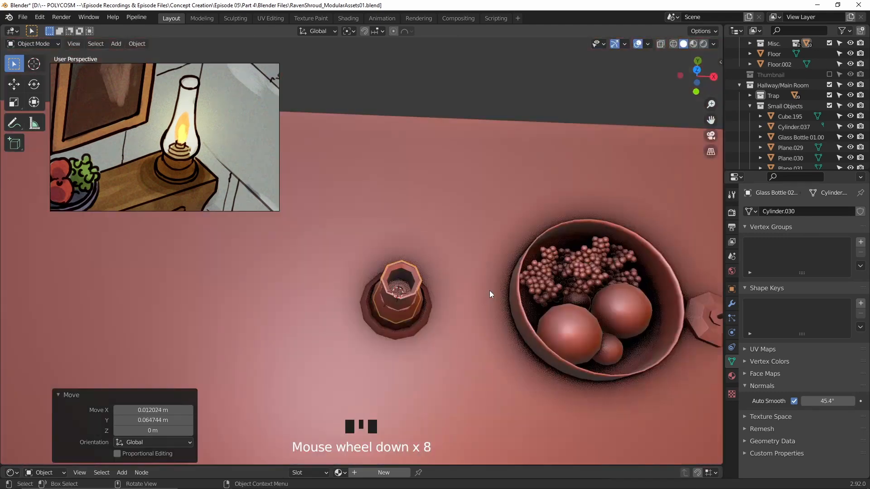
middle_drag(489, 290, 480, 271)
key(g)
key(z)
click(479, 270)
Step: Delete the bottle copy's neck and rim geometry, and open its modifier settings
key(Tab)
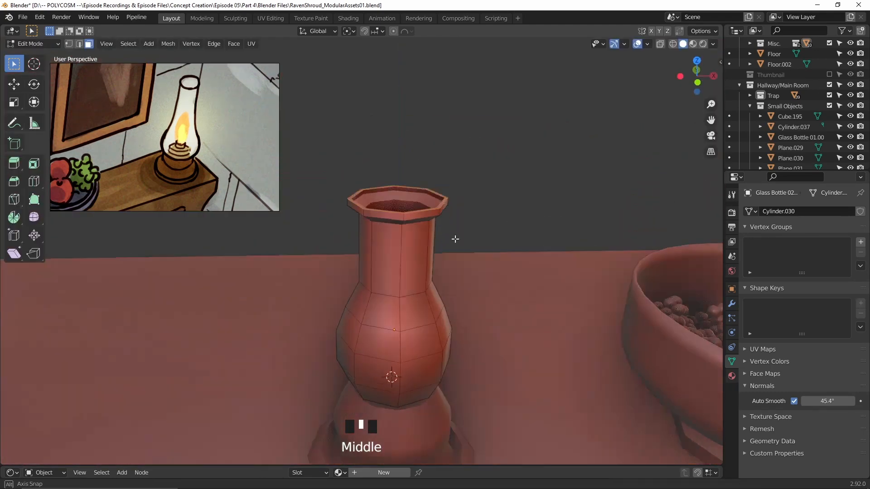
key(alt+z)
drag(491, 159, 338, 221)
key(Delete)
click(426, 166)
key(Tab)
click(732, 301)
key(Tab)
key(Tab)
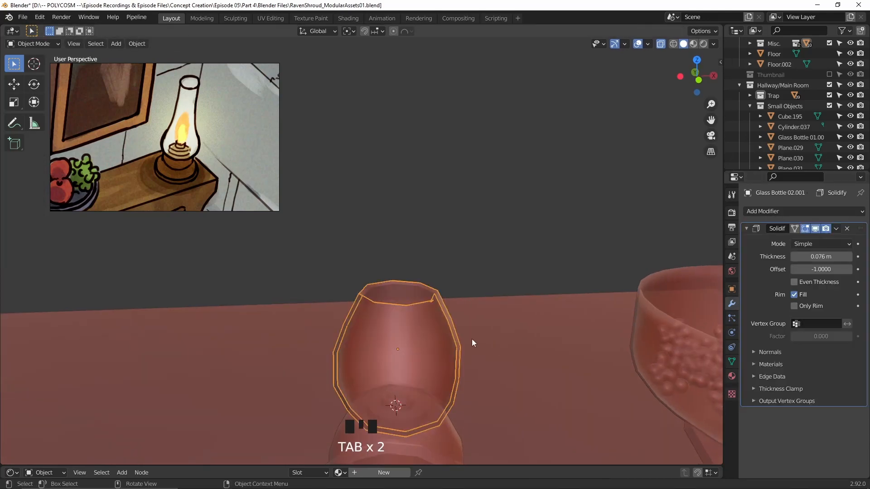
Step: Narrow the bottle's open top ring and extrude it upward about 0.26 m into a lamp chimney
key(alt+z)
shift+middle_drag(439, 349, 452, 300)
key(Tab)
click(69, 44)
key(alt+z)
drag(347, 218, 480, 255)
key(alt+z)
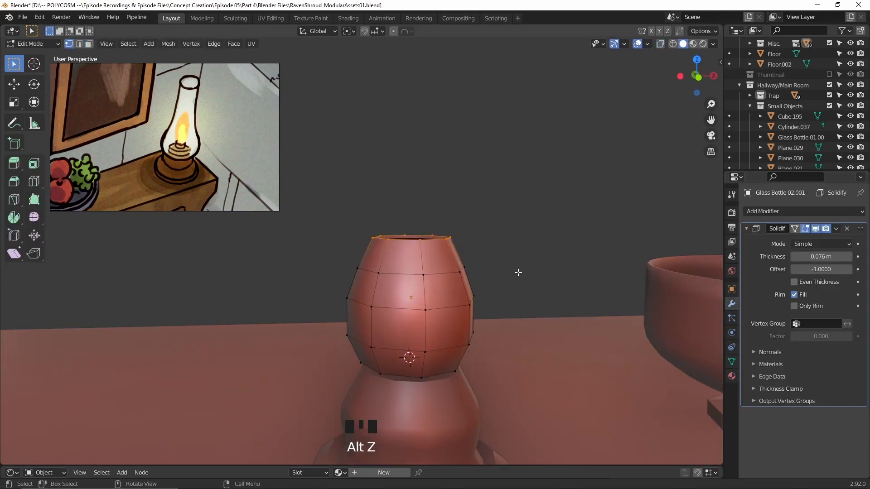
key(s)
click(482, 282)
key(e)
click(480, 127)
Step: Bevel the edge loop between the chimney and the bulb with two segments and scale the bevelled rings slightly
key(2)
key(alt+z)
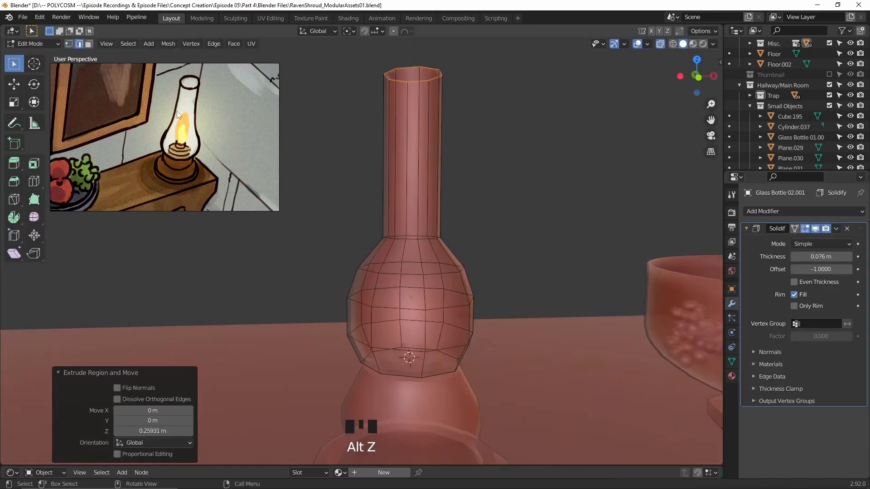
key(alt+z)
key(ctrl+b)
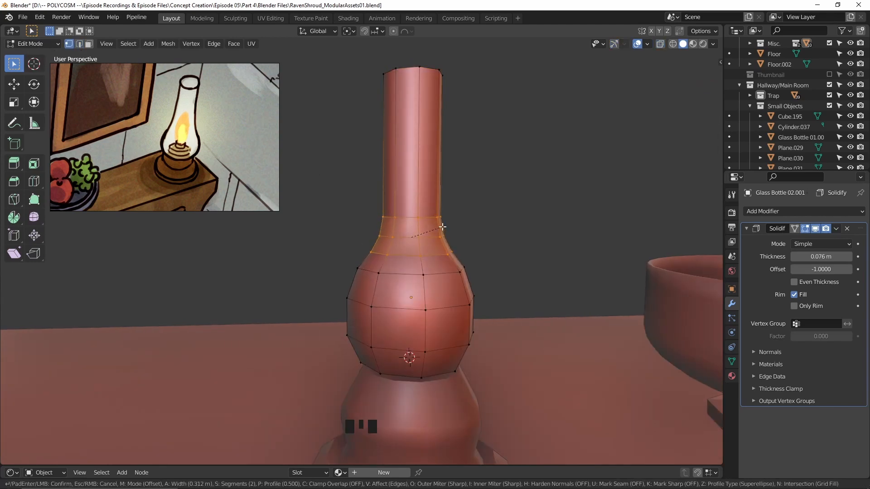
click(450, 225)
key(Tab)
key(Tab)
key(s)
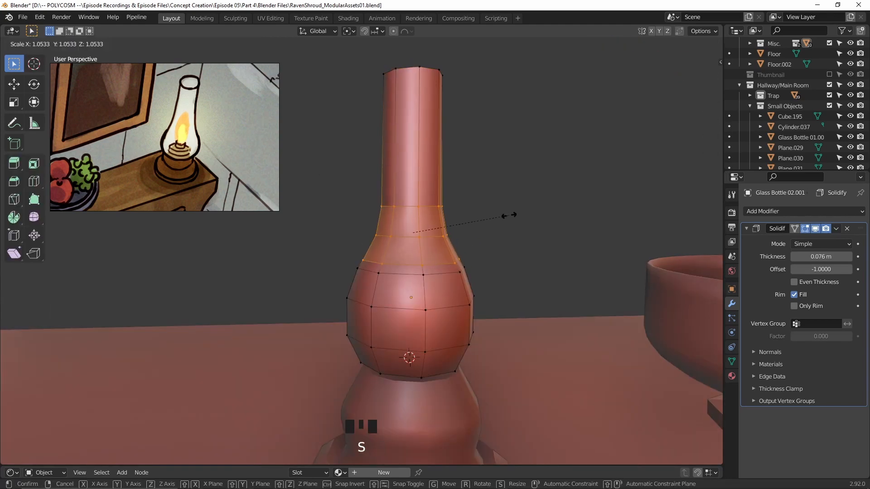
click(509, 216)
Step: Scale down the uppermost bevelled ring at the base of the chimney
key(alt+z)
drag(361, 220, 464, 189)
key(alt+z)
key(s)
click(529, 181)
key(Tab)
key(Tab)
Step: Adjust the middle ring of the bevelled chimney transition and select the lower rings of the glass bulb
key(alt+z)
drag(355, 248, 478, 224)
key(alt+z)
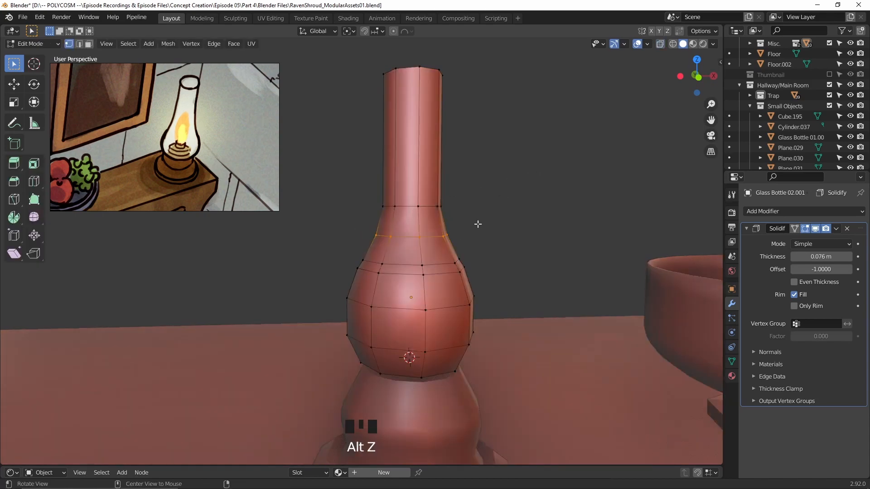
click(547, 215)
key(Tab)
key(Tab)
key(alt+z)
drag(330, 291, 495, 359)
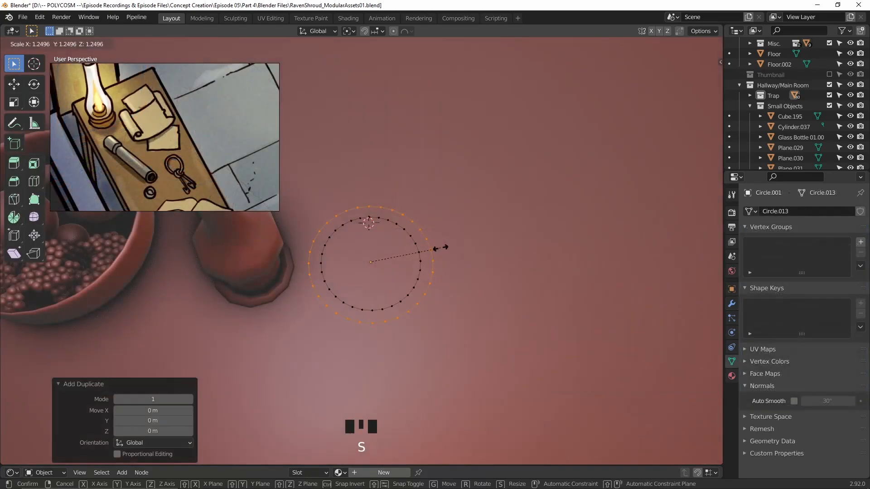
Step: Enlarge the duplicated circle into an outer ring and delete an upper arc of the inner circle
click(441, 248)
click(369, 217)
ctrl+click(330, 289)
key(Delete)
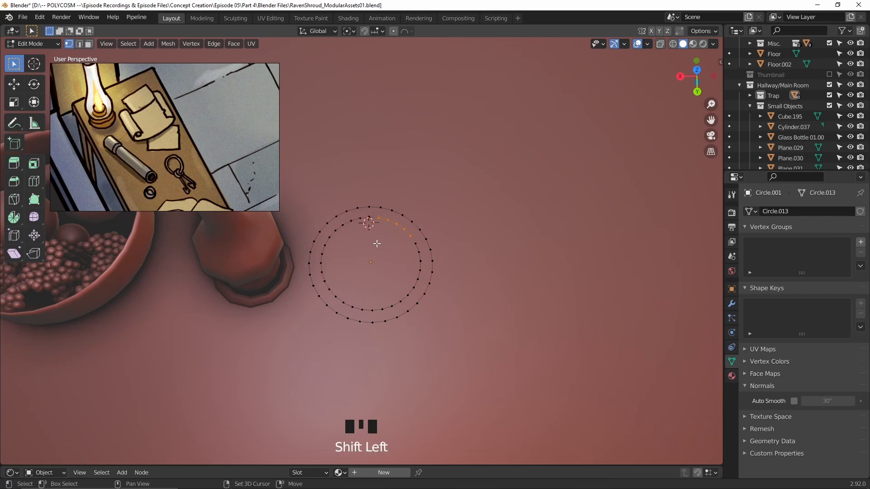
key(Delete)
key(Tab)
key(Tab)
Step: Move the whole outer ring along X to meet the inner ring, and delete its overlapping side arc
click(422, 233)
key(ctrl+l)
key(g)
key(x)
click(410, 232)
scroll(438, 237, up, 3)
click(454, 248)
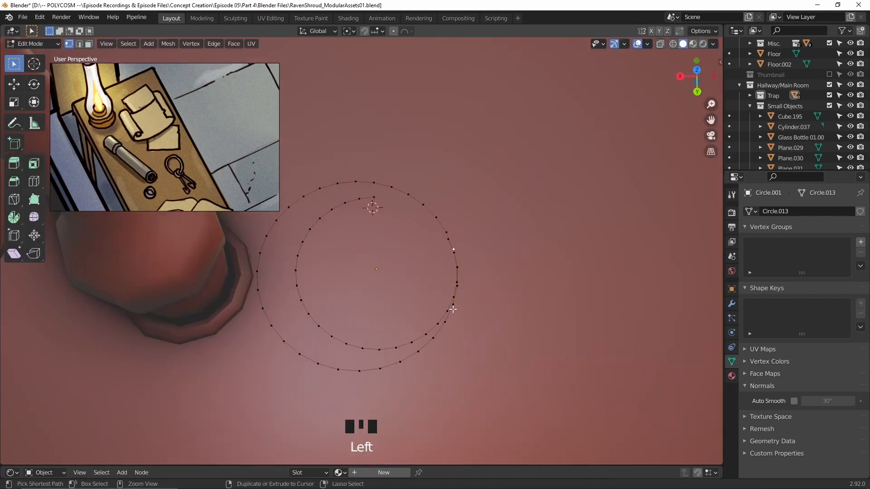
ctrl+click(453, 309)
key(Delete)
Step: Pull the outer arc's free end along Y about 0.066 m and outward along X with proportional editing to open the spiral
key(g)
key(y)
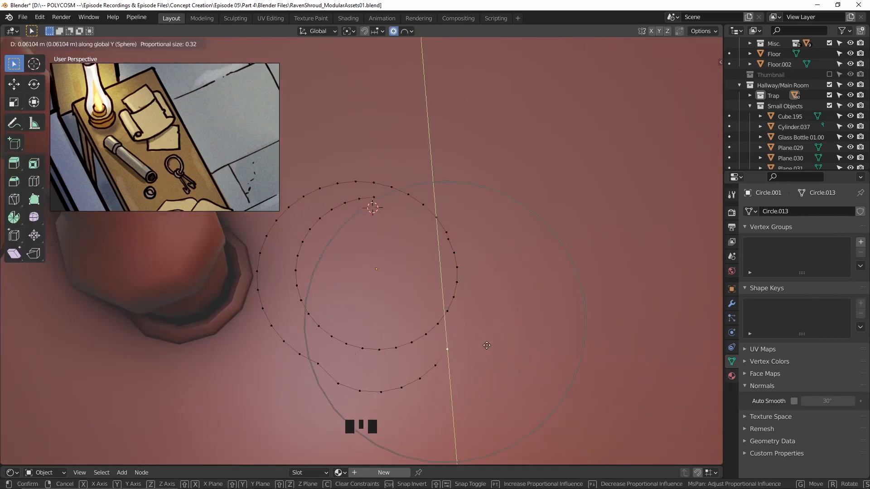
click(496, 346)
key(g)
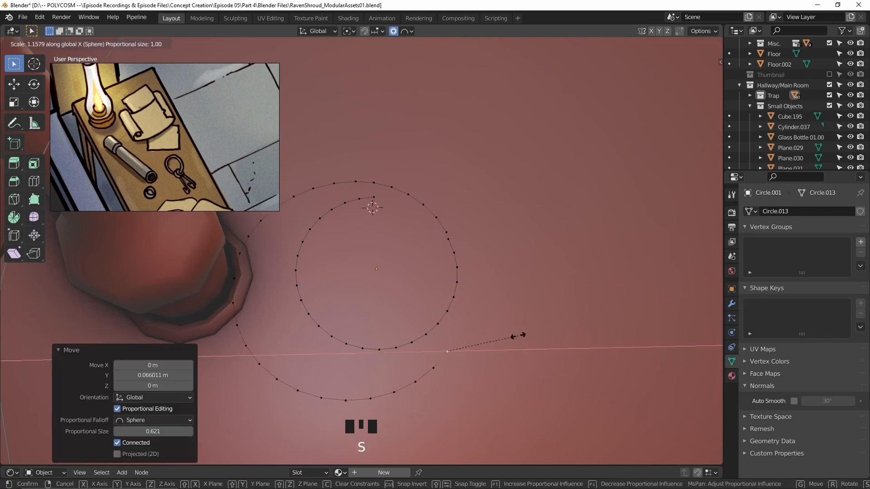
click(545, 340)
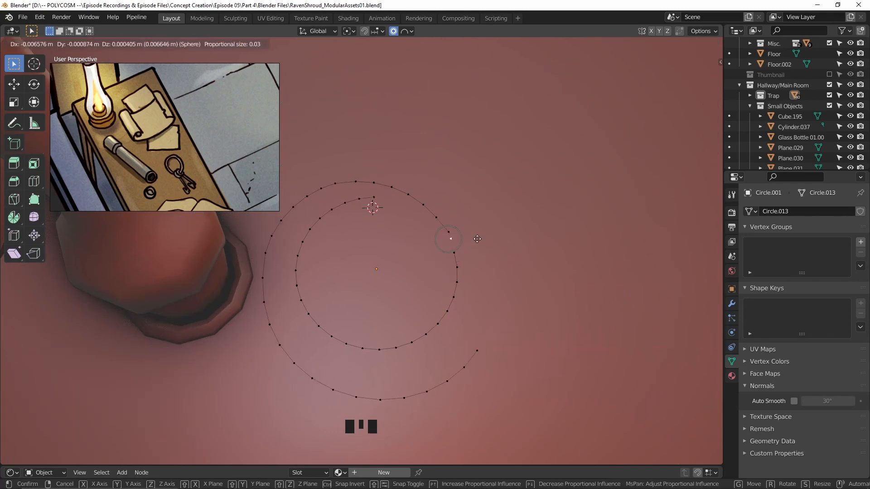
right_click(477, 239)
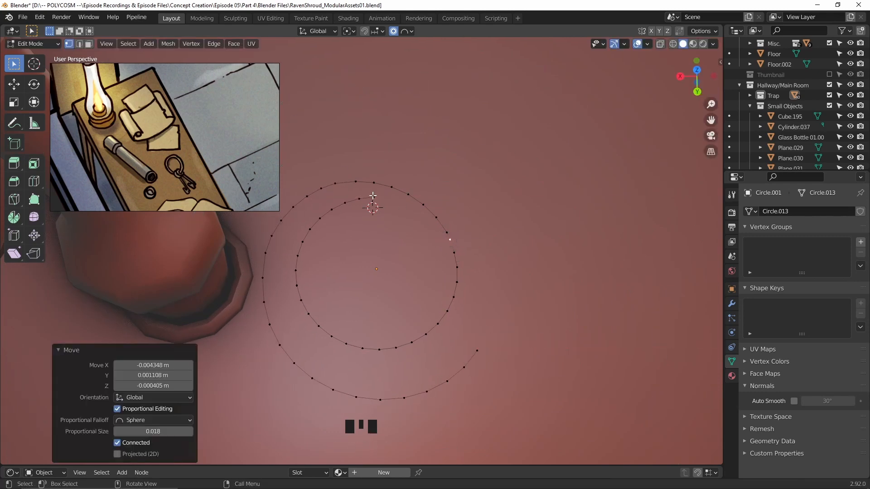
Step: Move the spiral's outer end vertex along Y about 0.09 m with a small proportional influence
click(477, 349)
key(g)
key(x)
scroll(499, 384, up, 2)
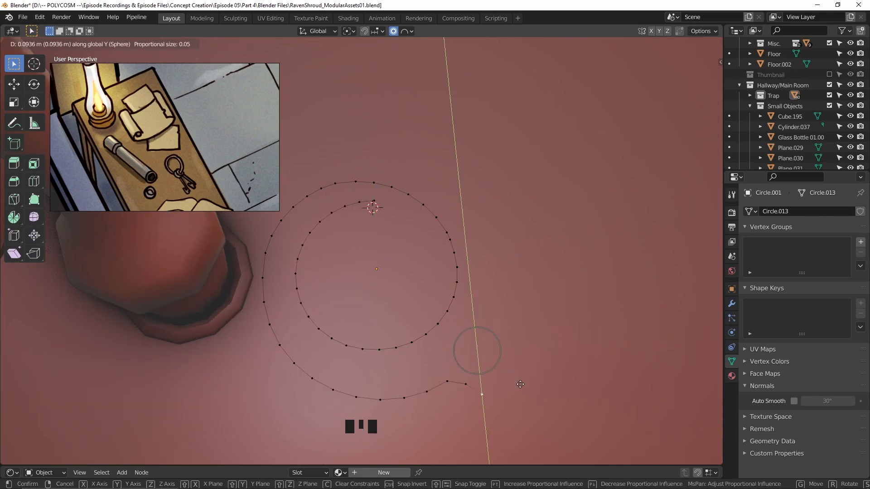
click(520, 384)
Step: Flatten the vertices at the spiral's lower end by scaling them to 0 along Y, and shift them along Y
ctrl+click(384, 403)
key(s)
key(y)
key(0)
click(445, 368)
key(g)
key(y)
click(449, 355)
Step: Select the spiral from its inner end by growing the selection, and duplicate it along X past the straight edge's far end
shift+middle_drag(627, 331, 482, 382)
scroll(482, 383, down, 1)
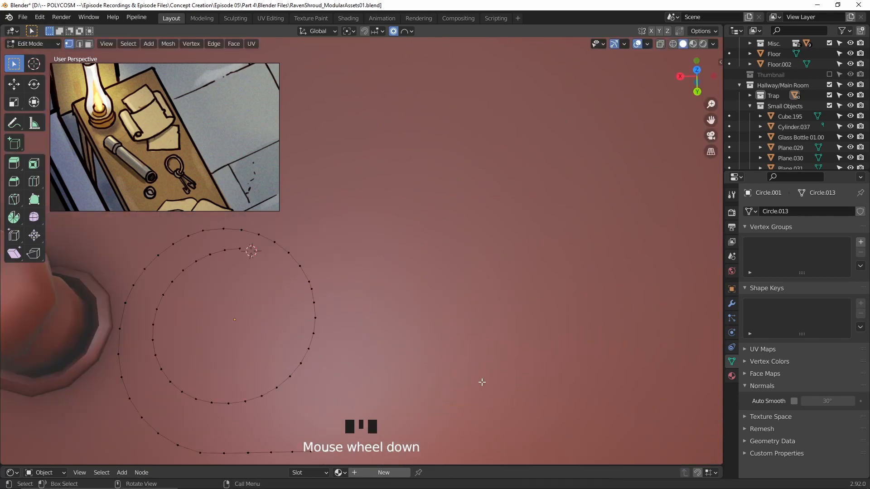
scroll(482, 382, down, 2)
click(327, 276)
key(ctrl+KP_Add)
key(ctrl+KP_Add)
key(ctrl+KP_Add)
key(ctrl+KP_Add)
key(ctrl+KP_Add)
key(ctrl+KP_Add)
key(ctrl+KP_Add)
key(ctrl+KP_Add)
key(ctrl+KP_Add)
key(ctrl+KP_Add)
key(ctrl+KP_Add)
key(ctrl+KP_Add)
key(ctrl+KP_Add)
key(ctrl+KP_Add)
key(ctrl+KP_Add)
key(ctrl+KP_Add)
key(ctrl+KP_Add)
key(ctrl+KP_Add)
key(ctrl+KP_Add)
key(ctrl+KP_Add)
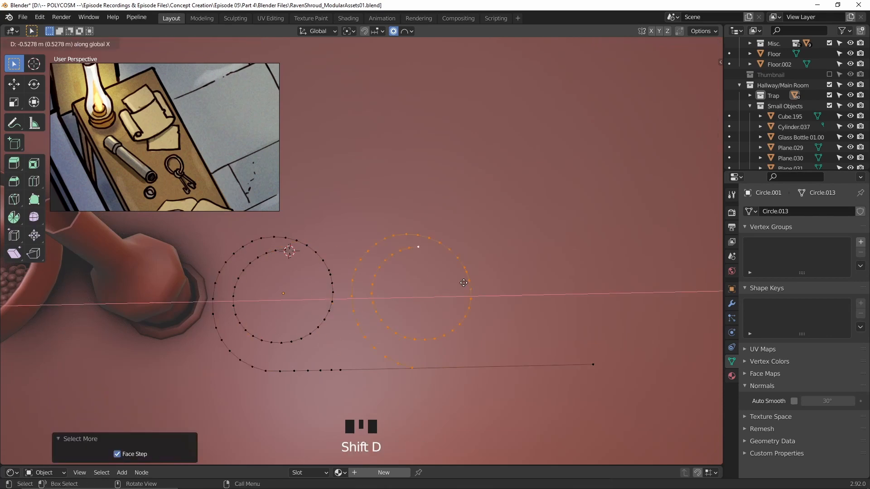
click(643, 281)
Step: Mirror the duplicated spiral along X and rotate it to face the straight edge
key(ctrl+m)
key(x)
key(r)
click(508, 429)
Step: Trim the duplicated spiral and bend its inner end into a smaller curl using connected proportional editing
click(564, 236)
key(ctrl+KP_Add)
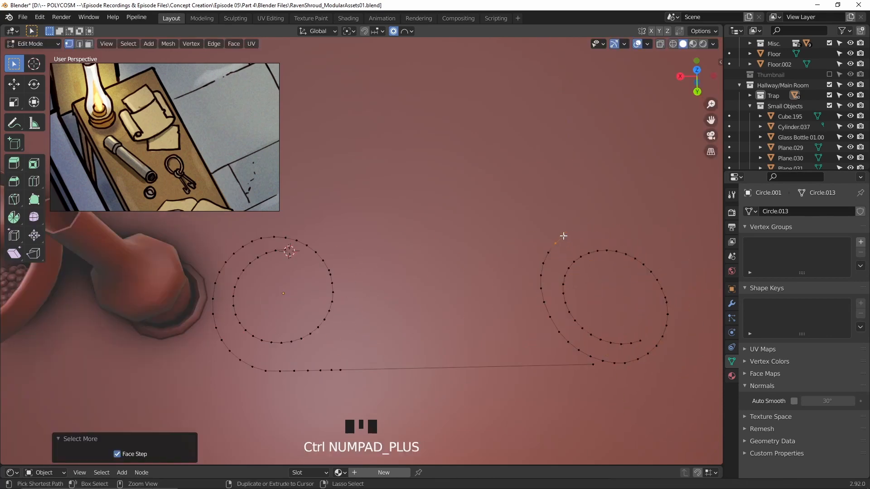
click(634, 308)
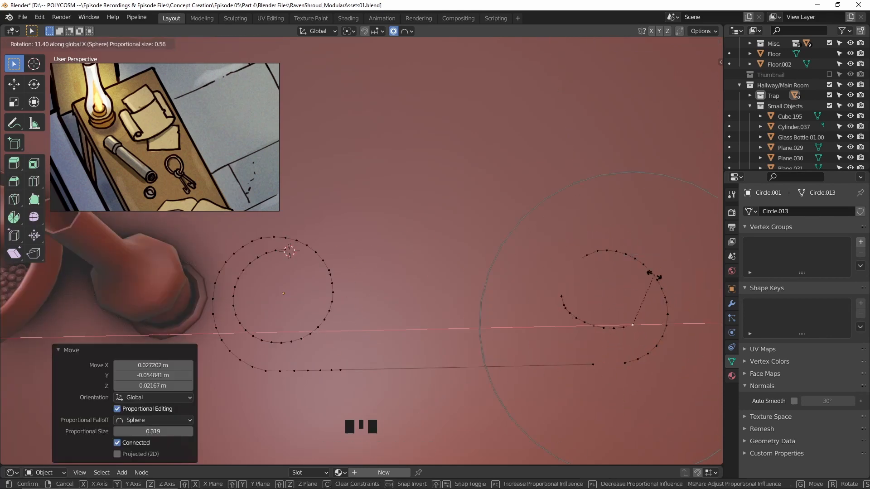
click(679, 363)
click(648, 271)
key(g)
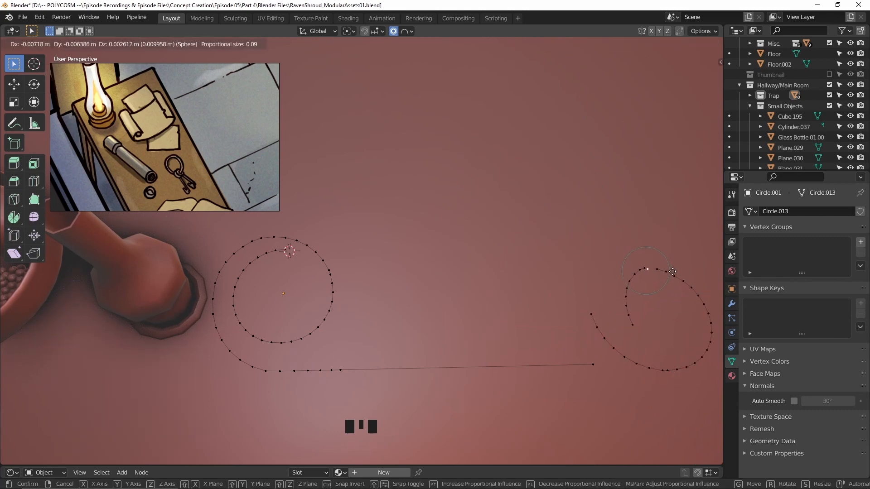
click(648, 270)
Step: Select the small curl's outer end, grow the selection along the arc and remove those vertices
click(593, 316)
key(ctrl+KP_Add)
key(ctrl+KP_Add)
key(ctrl+KP_Add)
key(ctrl+KP_Add)
key(ctrl+KP_Add)
key(ctrl+KP_Add)
Step: Smooth the small curl's upper vertices with proportional moves and select its lower end vertex
key(g)
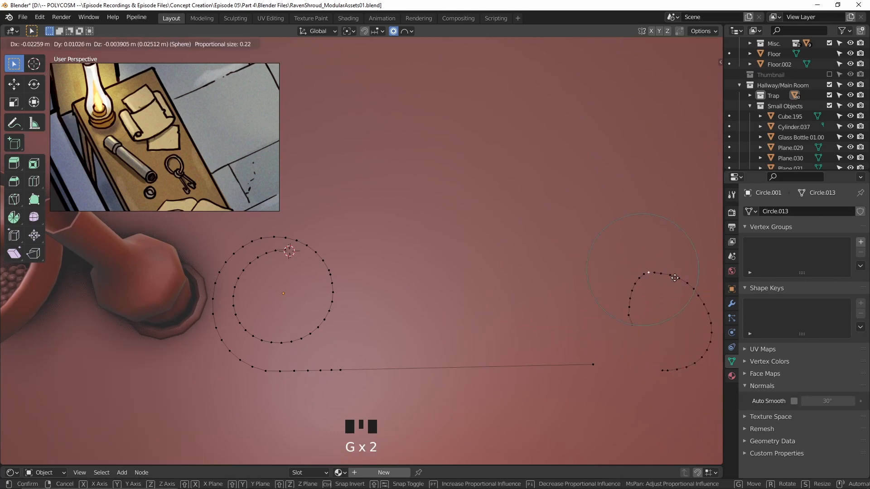
click(682, 278)
key(g)
key(g)
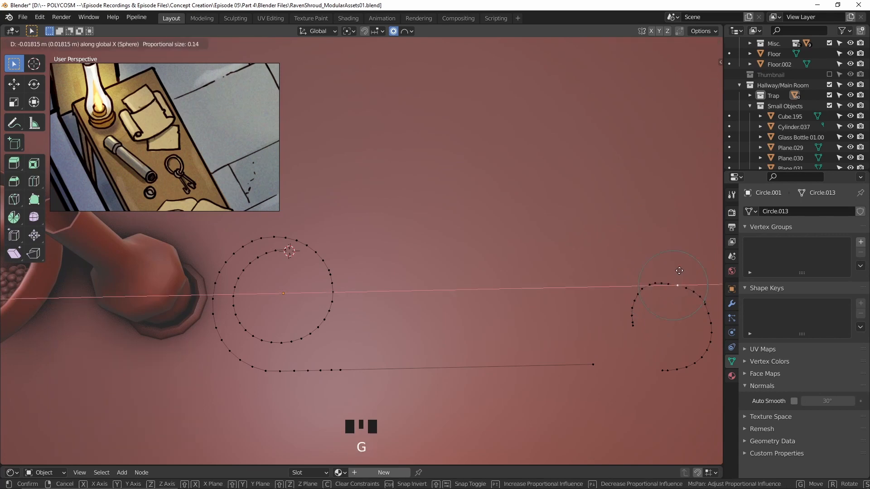
click(684, 267)
click(662, 370)
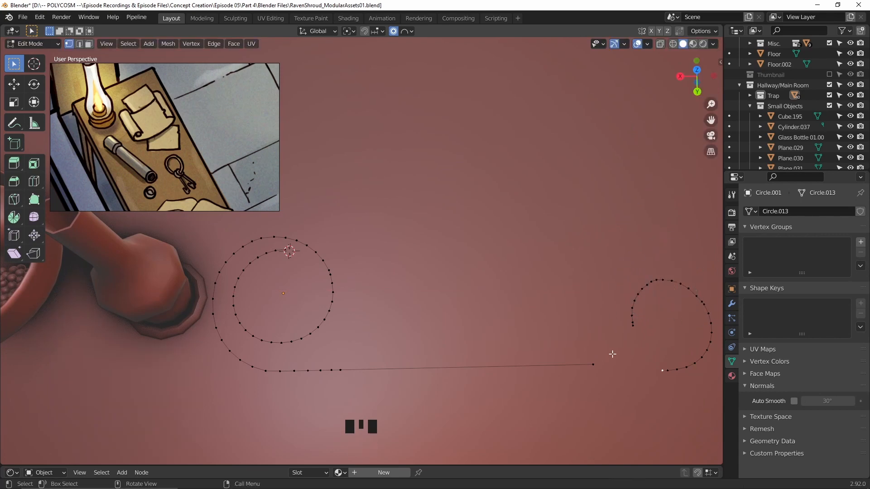
Step: Move the whole connected small curl over to the free end of the scroll profile's straight edge
key(ctrl+l)
key(g)
click(550, 349)
shift+middle_drag(640, 364, 548, 356)
click(503, 357)
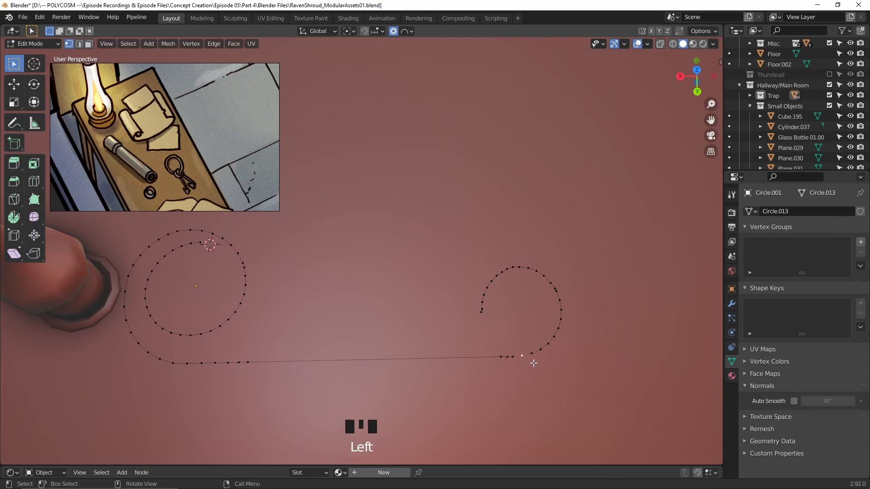
Step: Extrude the whole scroll profile about 1.2 m along Y to form the paper sheet with two rolled ends
key(Tab)
scroll(549, 356, down, 2)
middle_drag(549, 338, 420, 259)
key(Tab)
key(e)
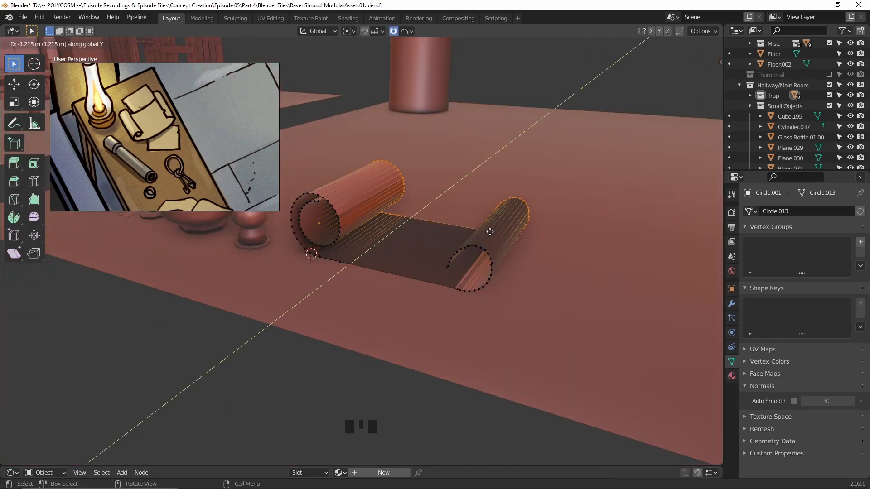
click(490, 231)
Step: Clean up the scroll mesh with Make Manifold and adjust the scroll's height along Z
middle_drag(490, 231, 544, 249)
scroll(544, 249, up, 3)
shift+middle_drag(544, 249, 571, 275)
key(Tab)
key(n)
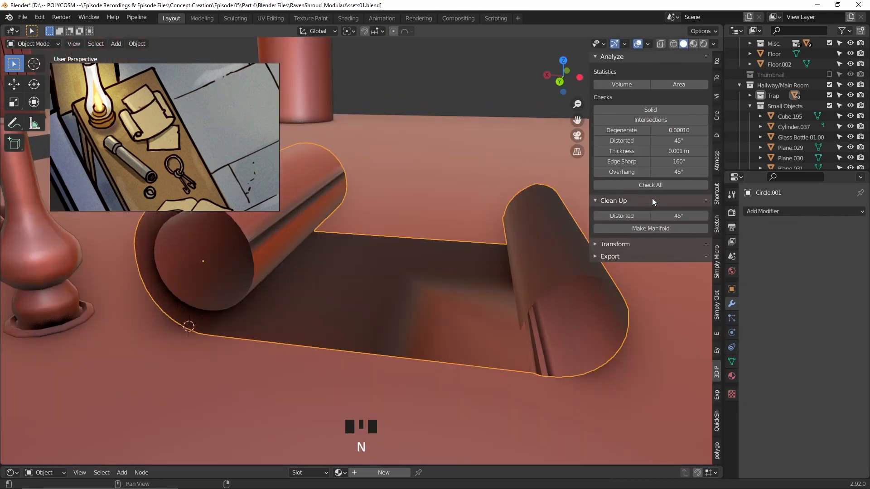
click(650, 228)
shift+middle_drag(511, 260, 514, 244)
scroll(514, 245, down, 2)
key(g)
key(z)
click(514, 243)
Step: Add a Solidify modifier to the scroll, adjust its thickness with Even Thickness on, and enable Auto Smooth at 30°
click(804, 212)
click(661, 388)
shift+drag(811, 256, 821, 257)
click(793, 281)
click(732, 361)
click(794, 401)
Step: Select the scroll's open side edges one side at a time and scale them slightly along Y
middle_drag(652, 339, 494, 339)
key(Tab)
key(alt+z)
drag(240, 181, 249, 182)
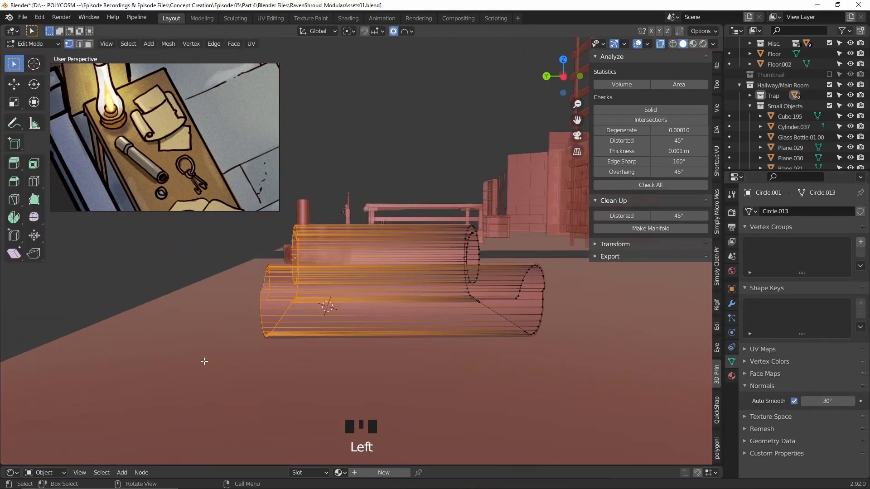
key(s)
click(556, 336)
key(s)
key(x)
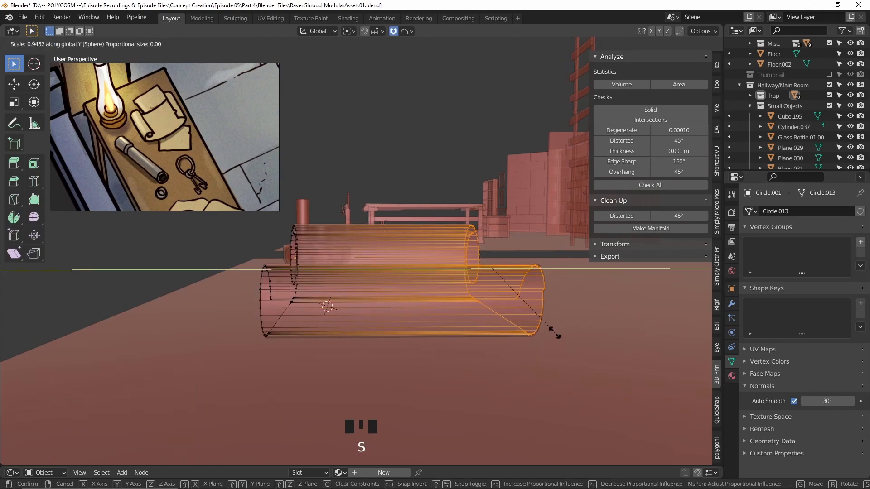
click(554, 333)
Step: Leave mesh editing and raise the scroll about 0.007 m along Z
key(Tab)
middle_drag(555, 333, 425, 277)
key(alt+z)
key(g)
key(z)
click(435, 244)
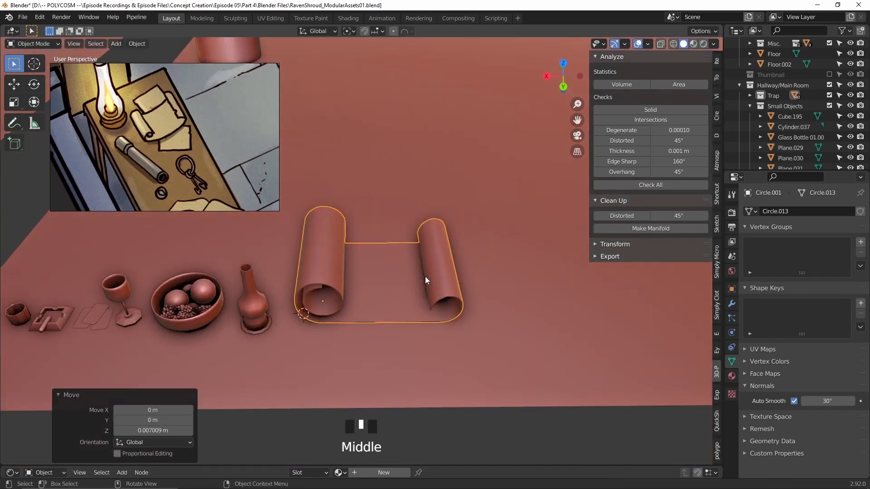
Step: Rotate the scroll about Z and scale it uniformly to about 0.541
key(r)
key(z)
click(347, 424)
key(s)
click(413, 322)
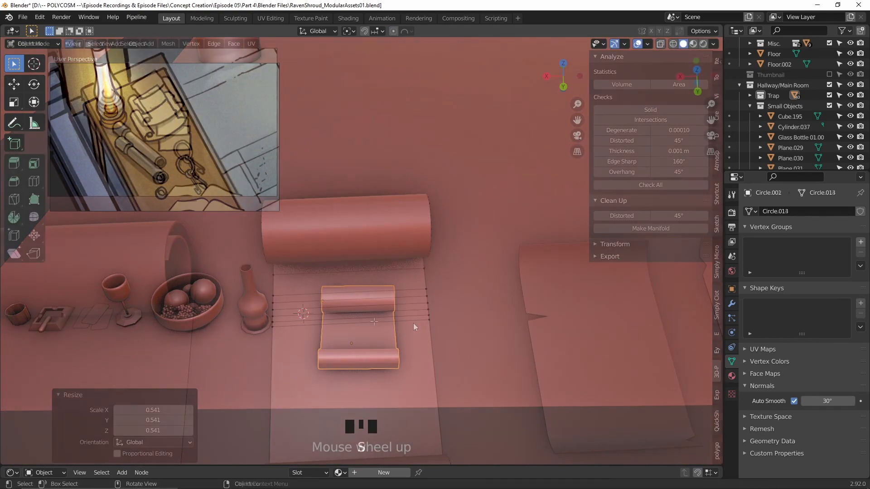
Step: Move one side vertex of the second scroll's cut lines inward along X to form a torn notch
click(430, 296)
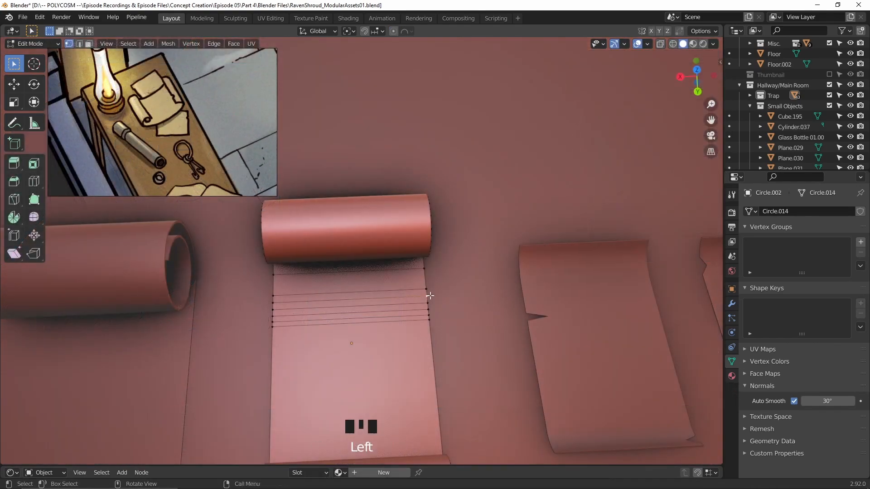
key(g)
key(x)
click(410, 299)
click(278, 276)
middle_drag(278, 276, 374, 326)
key(g)
click(308, 258)
key(ctrl+z)
key(ctrl+z)
key(ctrl+z)
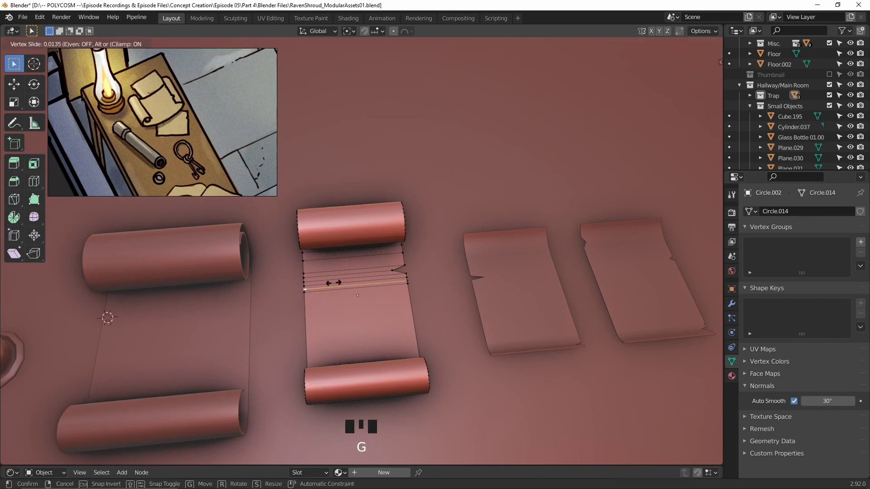
Step: Slide a vertex on the second scroll's opposite side along its cut line and finish editing the mesh
click(333, 282)
key(Tab)
shift+middle_drag(338, 287, 347, 346)
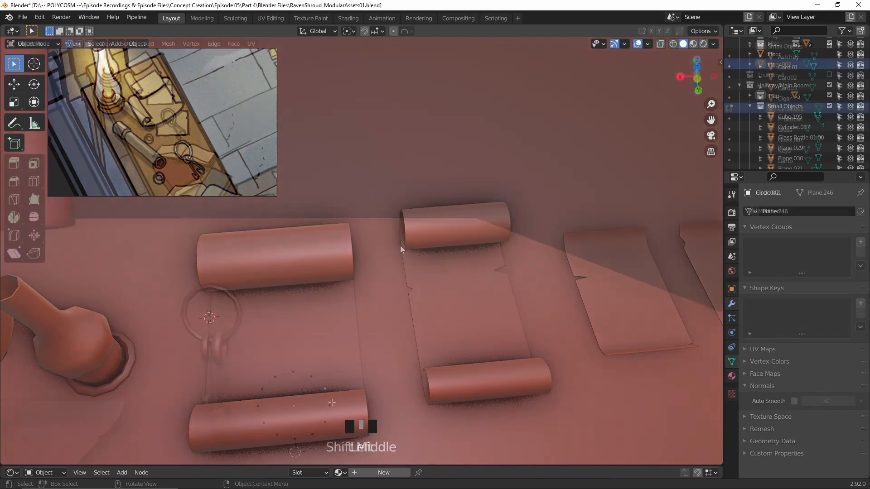
Step: Extrude the open side of the small circle straight outward and connect the ends into a closed book profile
ctrl+click(358, 356)
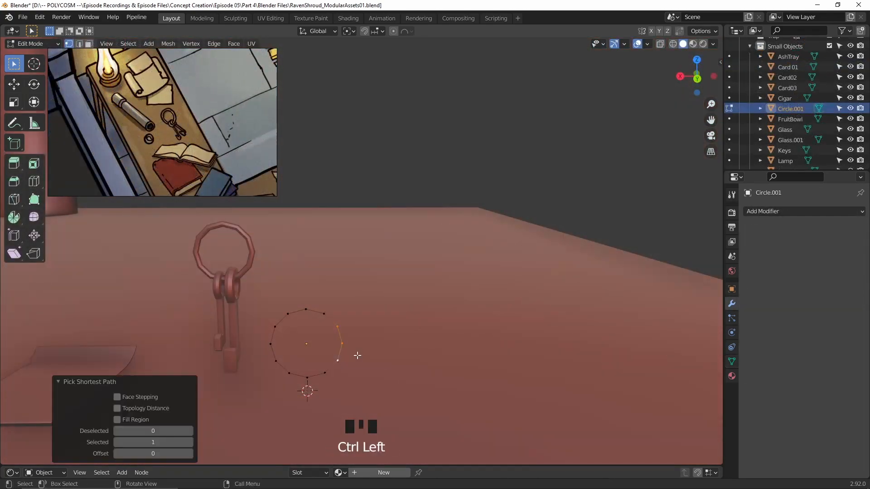
key(e)
click(650, 355)
key(f)
key(ctrl+KP_1)
scroll(510, 313, up, 7)
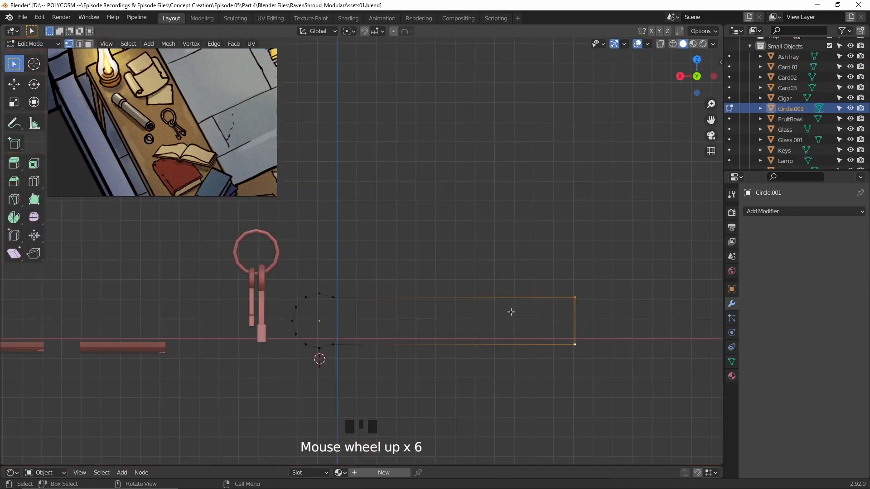
Step: Cut the profile's far end edge in the middle, move the vertex about 0.036 m inward along X and bevel it
click(34, 182)
click(623, 333)
click(509, 212)
key(ctrl+b)
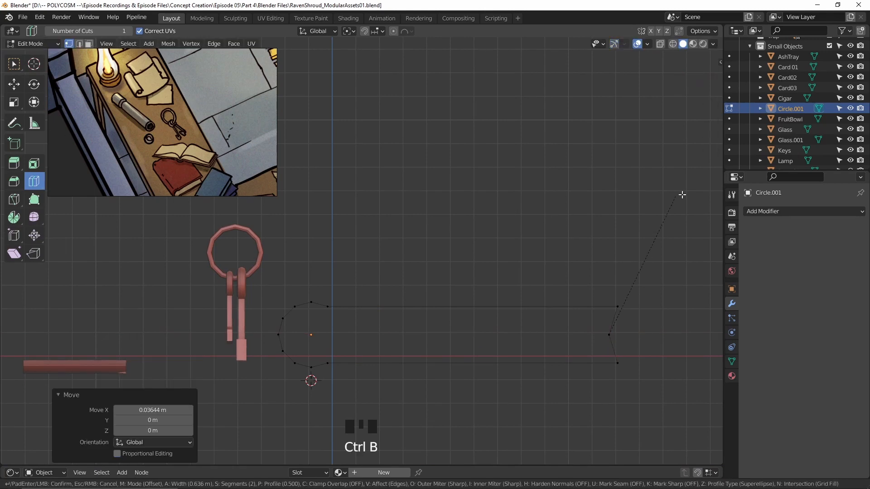
Step: Fill the complete book profile with a face and extrude it about 1.78 m along Y
key(a)
key(f)
middle_drag(644, 238, 570, 264)
key(e)
key(y)
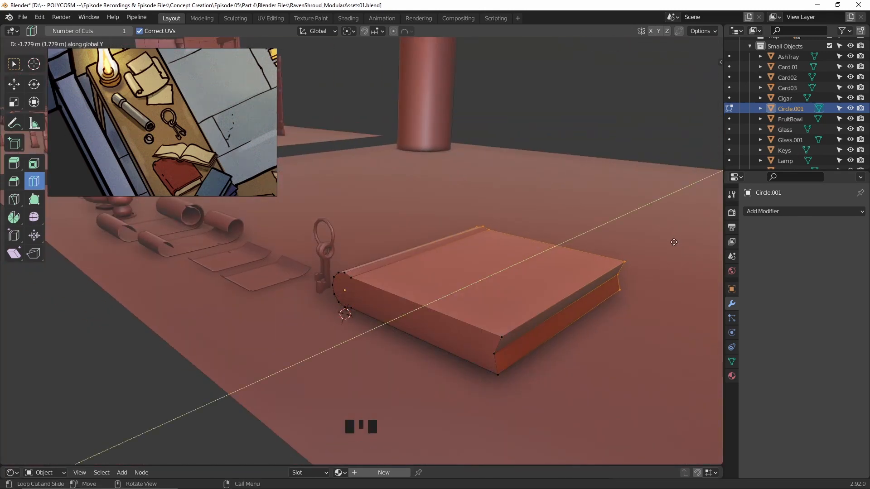
click(676, 241)
middle_drag(670, 247, 534, 277)
Step: Select the lengthwise middle edge of the book's fore-edge and bevel it
click(14, 63)
click(79, 44)
click(537, 262)
key(ctrl+b)
click(521, 239)
Step: Move the beveled fore-edge along X with proportional editing to shape its concave curve, and finish editing
middle_drag(516, 240, 603, 230)
click(394, 32)
key(g)
key(x)
click(469, 205)
key(Tab)
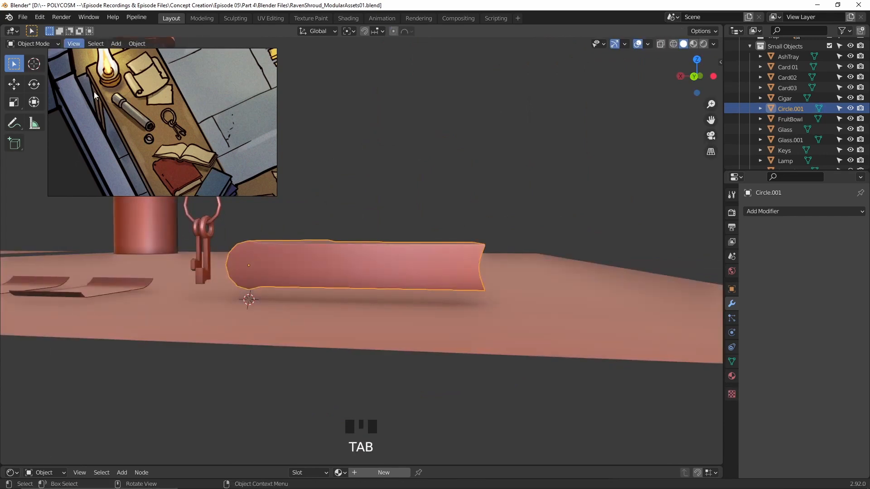
Step: Select the faces running around the book's covers and spine and extrude them outward along their normals
key(Tab)
middle_drag(411, 244, 443, 266)
key(3)
click(410, 265)
ctrl+click(453, 276)
key(alt+e)
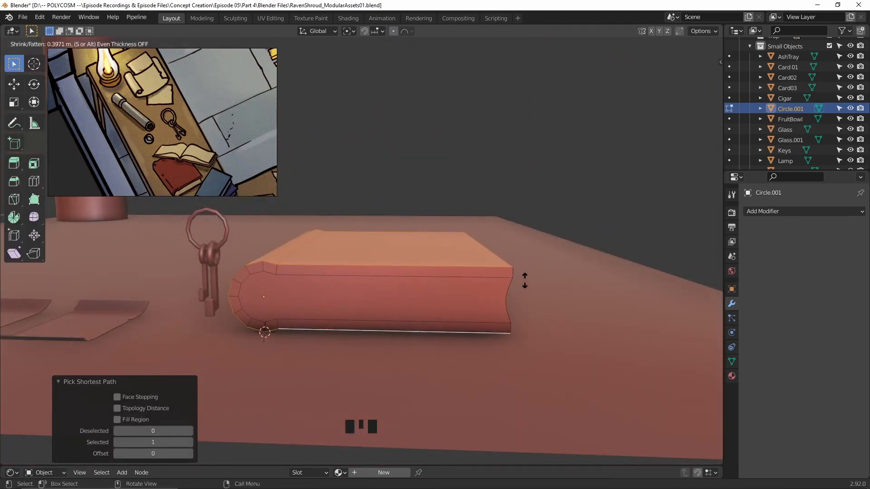
click(524, 282)
Step: Select the upper and lower cover faces along the fore-edge and extrude them beyond the pages
middle_drag(524, 282, 446, 313)
click(438, 306)
click(433, 301)
shift+click(438, 345)
key(e)
click(453, 354)
Step: Select the cover-edge faces around one end of the book and extrude them to overhang the pages by about 0.06 m
middle_drag(453, 353, 467, 340)
click(352, 342)
ctrl+click(163, 297)
key(e)
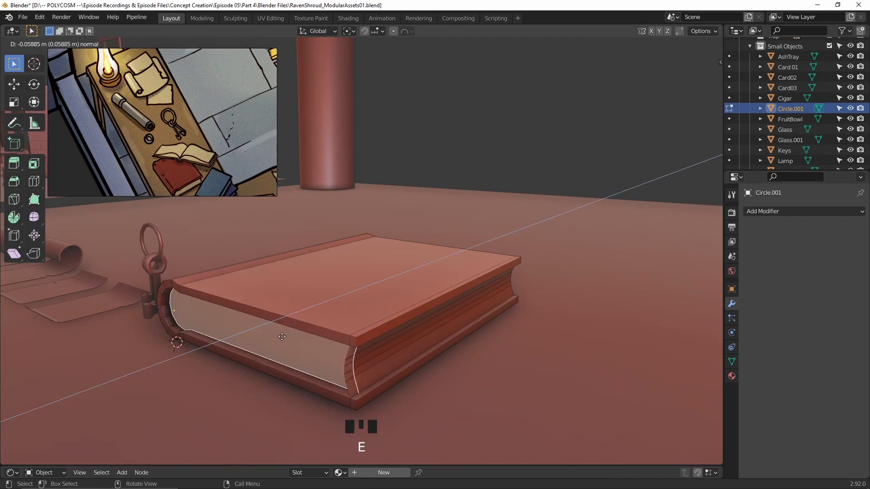
ctrl+click(162, 291)
shift+click(159, 321)
key(e)
Step: Select the cover-edge faces around the book's opposite end and extrude them past the pages as well
middle_drag(535, 313, 460, 310)
scroll(460, 311, down, 2)
ctrl+click(444, 355)
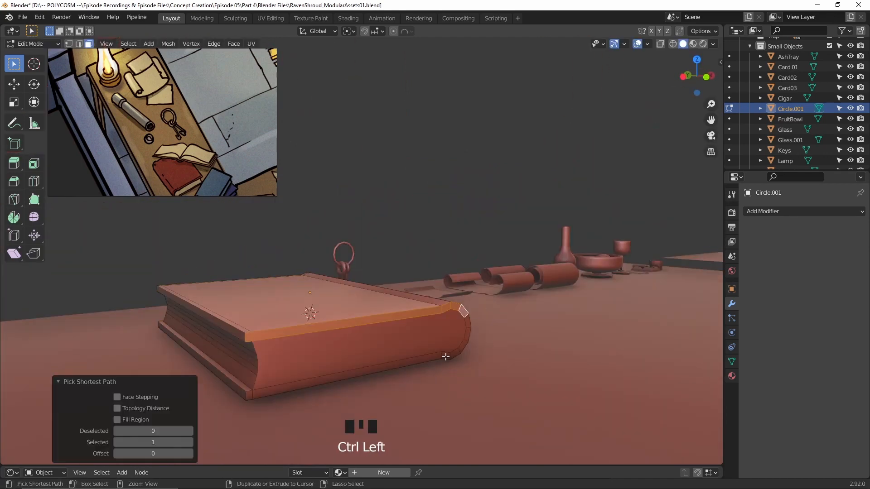
key(e)
middle_drag(262, 372, 452, 374)
Step: Finish editing the book, enable Auto Smooth at 30° and reposition it beside the keys
key(Tab)
click(731, 361)
click(793, 401)
scroll(531, 377, down, 3)
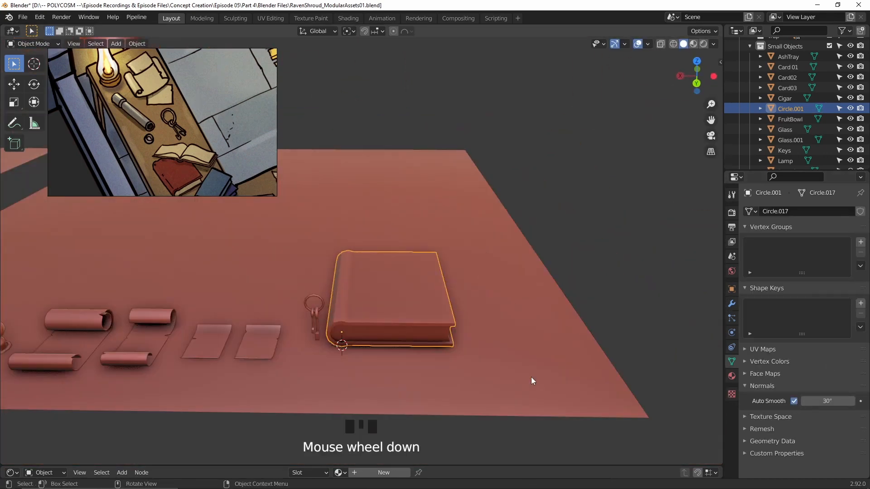
middle_drag(531, 377, 501, 381)
key(g)
click(466, 367)
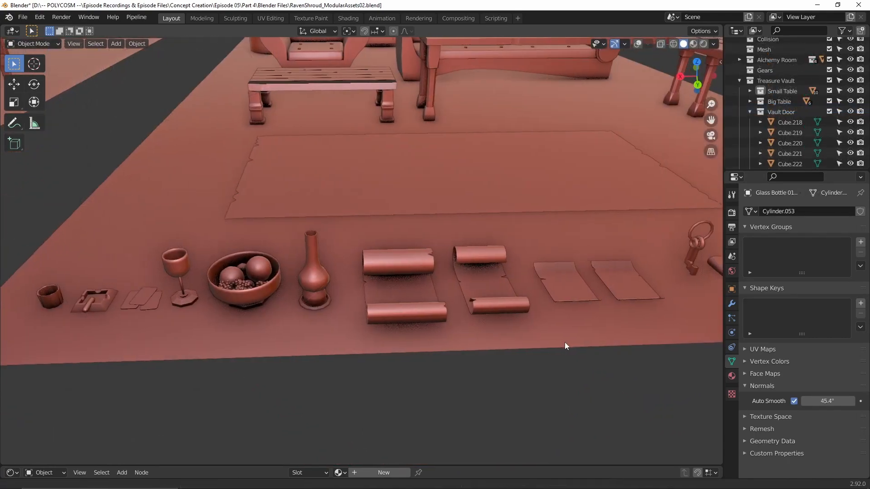
mouse_move(521, 344)
middle_down()
mouse_move(540, 330)
mouse_move(605, 327)
mouse_move(513, 333)
middle_up()
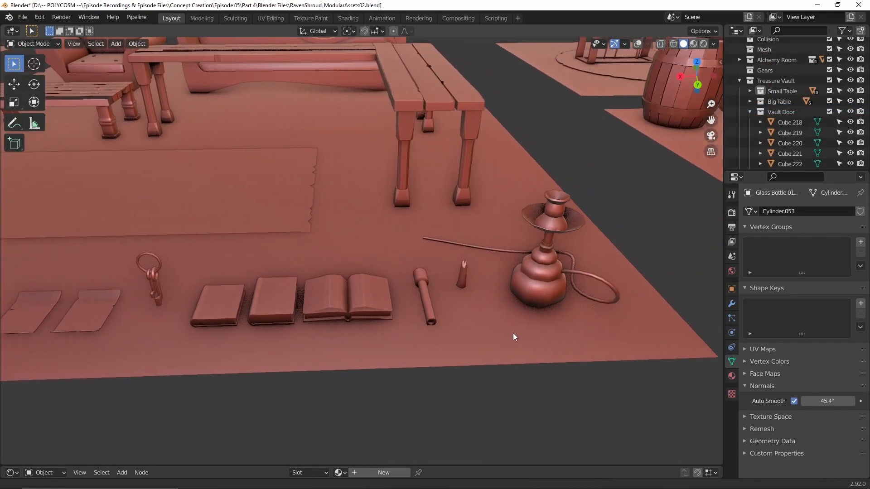
Step: Add a Solidify modifier with a thickness of -0.003 m to the chandelier ring and enable Auto Smooth at 30°
scroll(462, 304, up, 2)
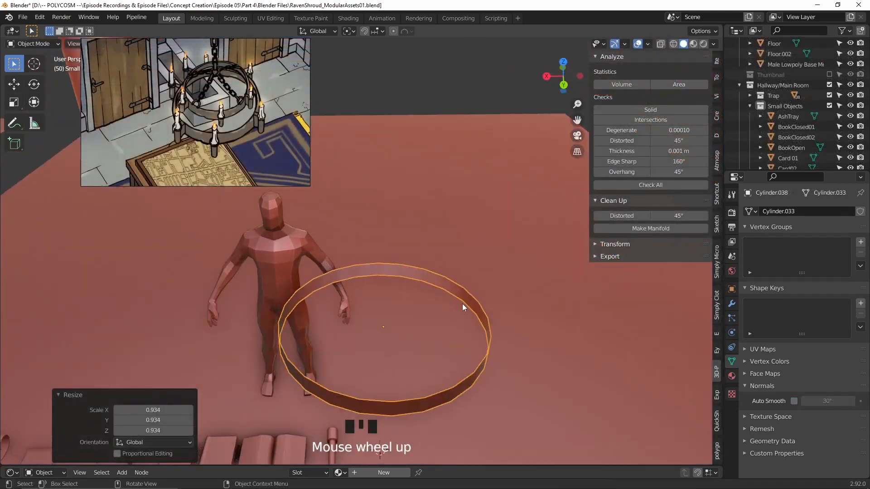
click(732, 304)
click(804, 211)
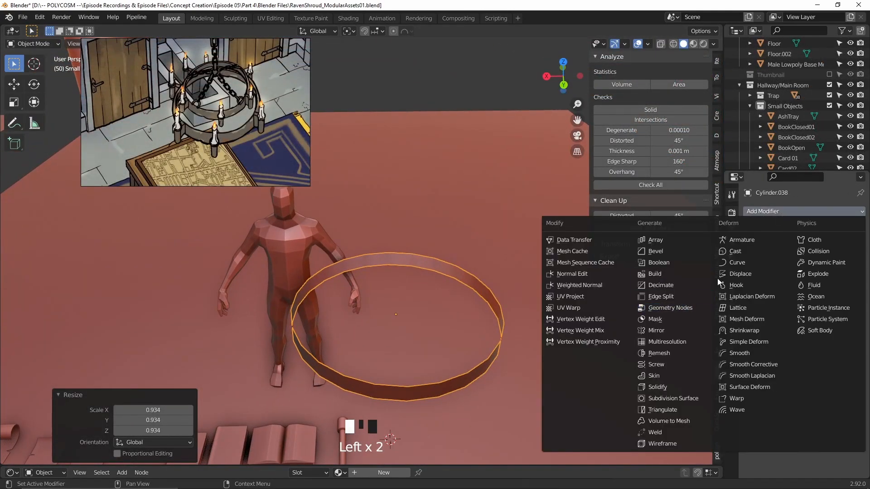
click(671, 377)
middle_drag(466, 344, 466, 287)
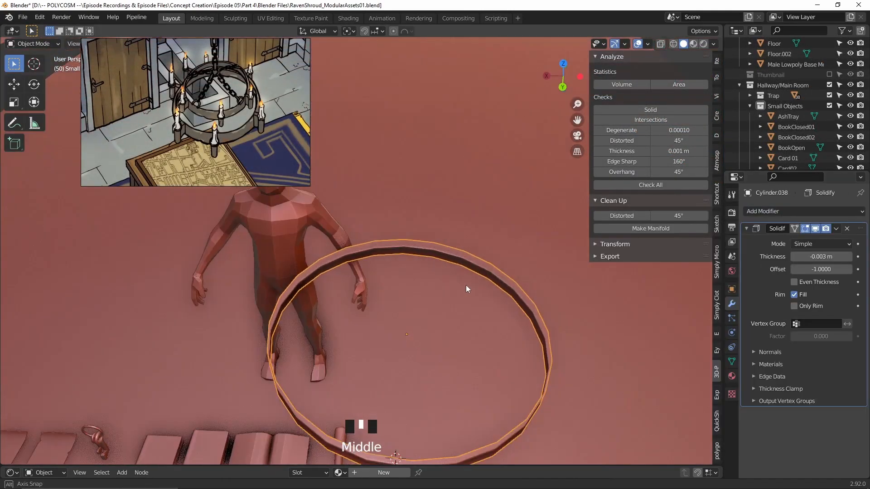
click(731, 361)
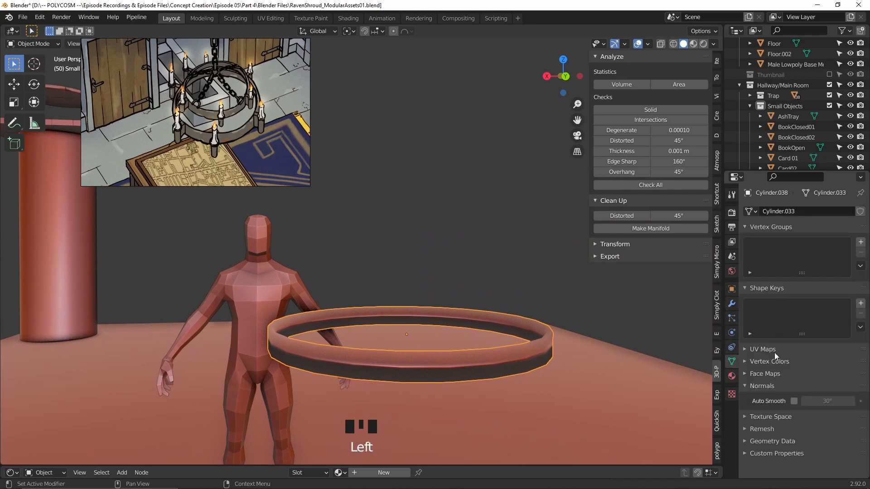
middle_drag(498, 204, 474, 224)
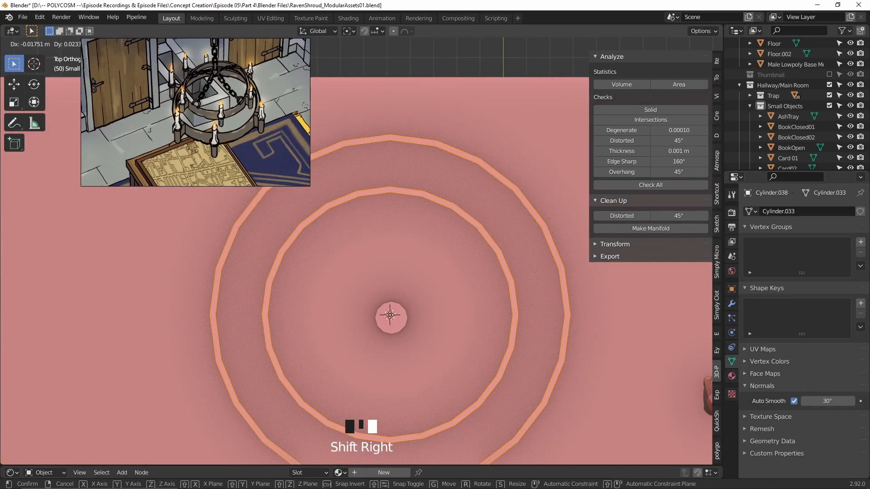
Step: Centre the small cylinder within the two chandelier rings and scale it to about 0.570
key(g)
scroll(429, 329, down, 2)
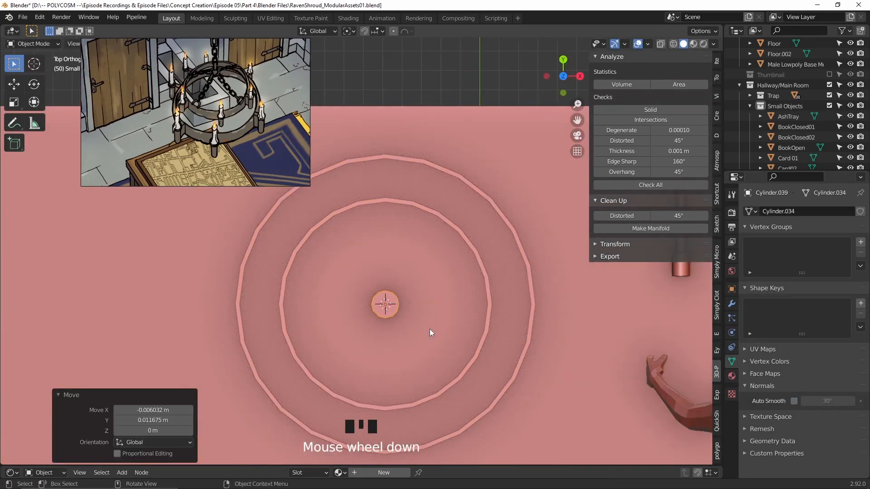
middle_drag(429, 329, 459, 251)
key(g)
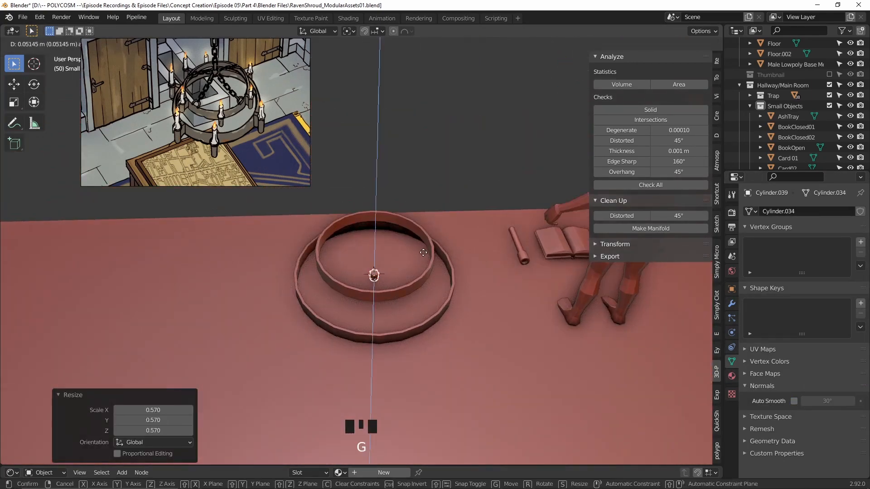
right_click(423, 252)
Step: Move the small cylinder's mesh along X to the outer ring's rim and resize it as a candle holder
scroll(424, 262, up, 3)
key(Tab)
middle_drag(426, 277, 431, 309)
key(g)
key(x)
click(582, 323)
key(s)
middle_drag(575, 322, 503, 301)
scroll(503, 301, up, 2)
Step: Add a loop cut around the candle holder and finish editing its mesh
click(34, 181)
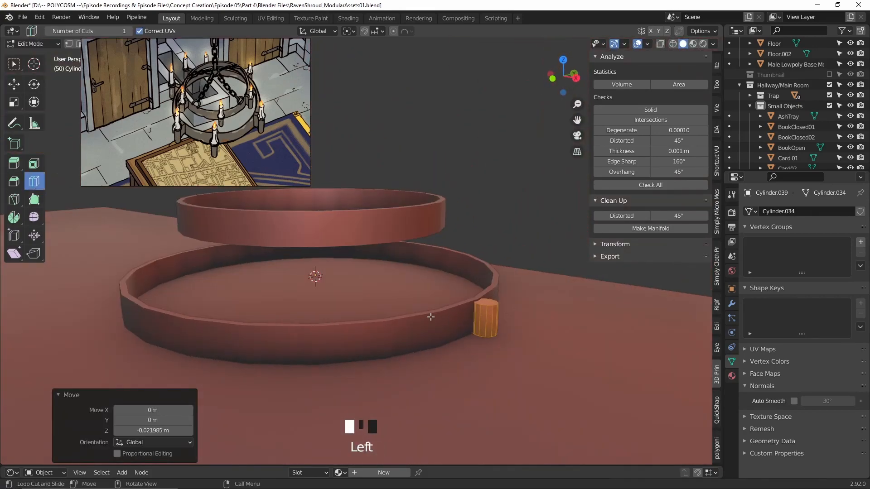
click(485, 316)
click(559, 292)
key(Tab)
Step: Duplicate the candle holder and rotate the copy 90° about Z around the rings' centre in top view
middle_drag(559, 294, 556, 321)
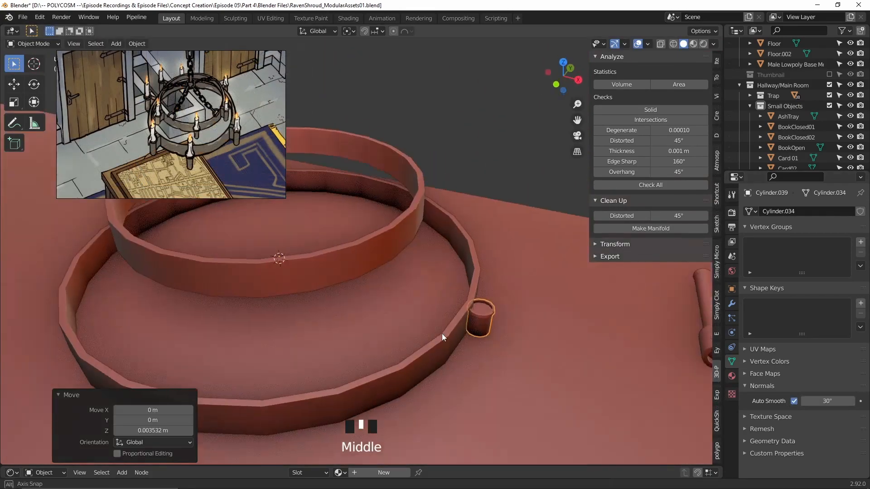
middle_drag(441, 334, 428, 357)
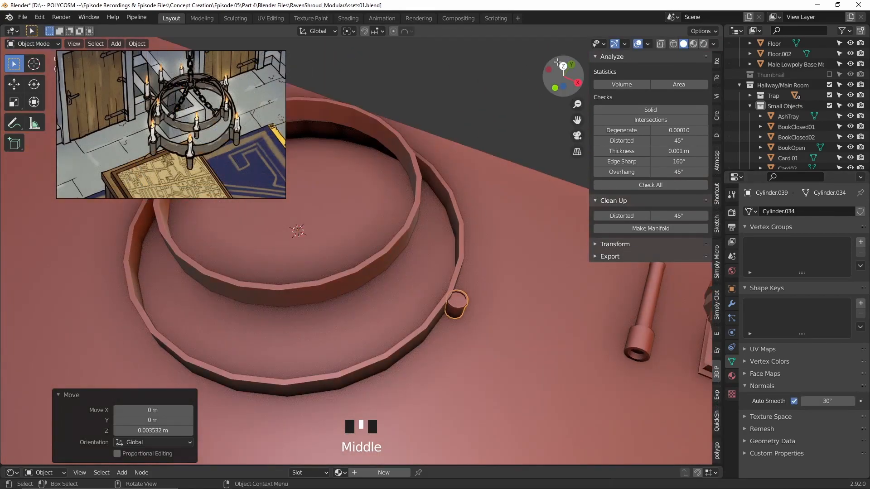
click(563, 68)
shift+middle_drag(430, 254, 543, 303)
key(z)
key(9)
key(0)
key(Return)
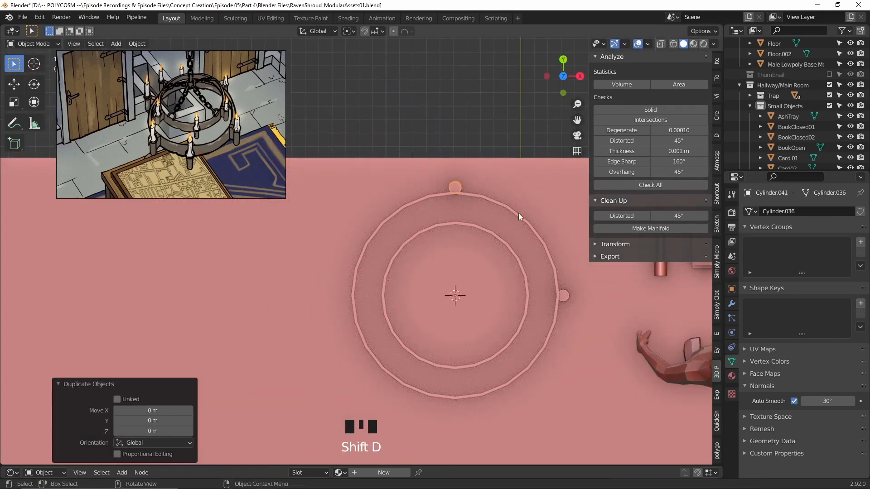
Step: Duplicate the candle holder around the rings' centre until four holders sit 90° apart on the outer ring
ctrl+click(385, 243)
key(shift+d)
right_click(441, 243)
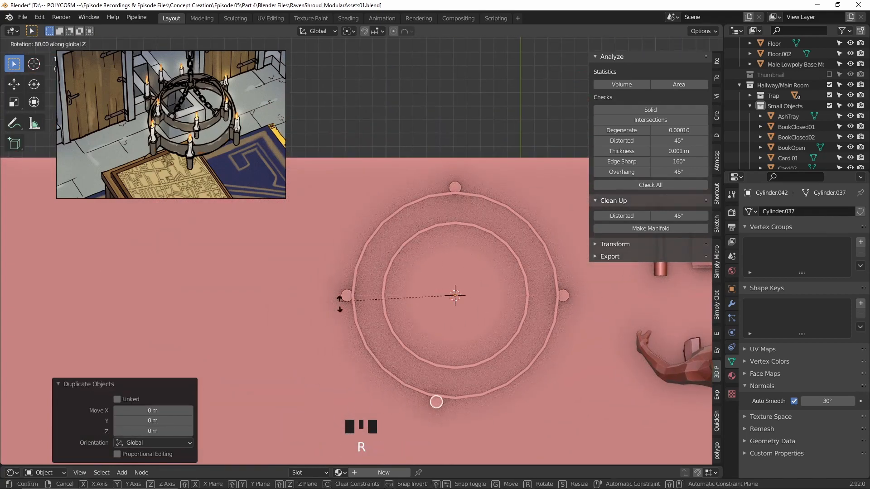
ctrl+click(345, 323)
Step: Duplicate all four candle holders and rotate the copies about Z to sit midway between the originals
shift+click(456, 188)
shift+click(562, 295)
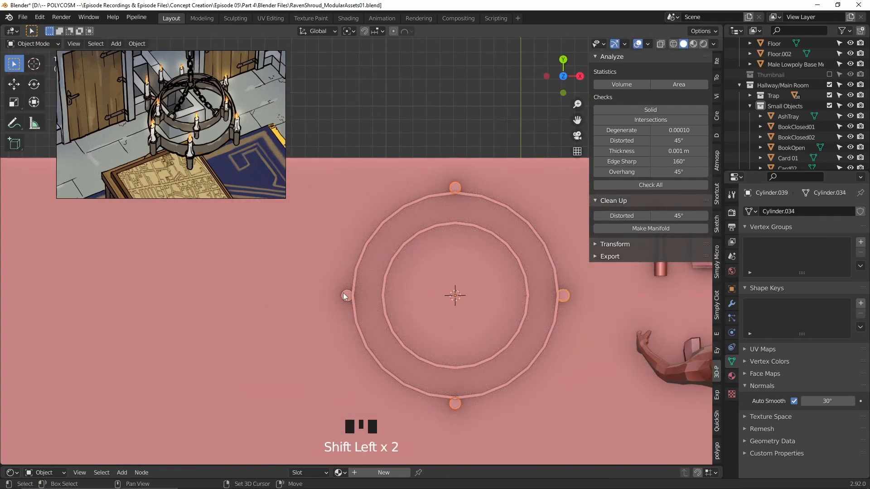
right_click(493, 248)
key(r)
key(z)
ctrl+click(535, 288)
Step: Duplicate all eight candle holders and scale the copies to about 0.71 so they surround the inner ring
shift+click(457, 187)
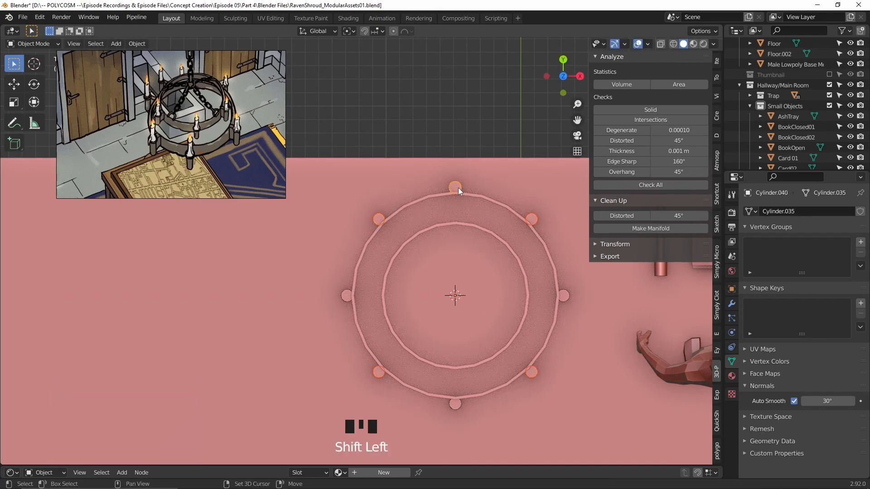
key(shift+d)
right_click(632, 307)
key(s)
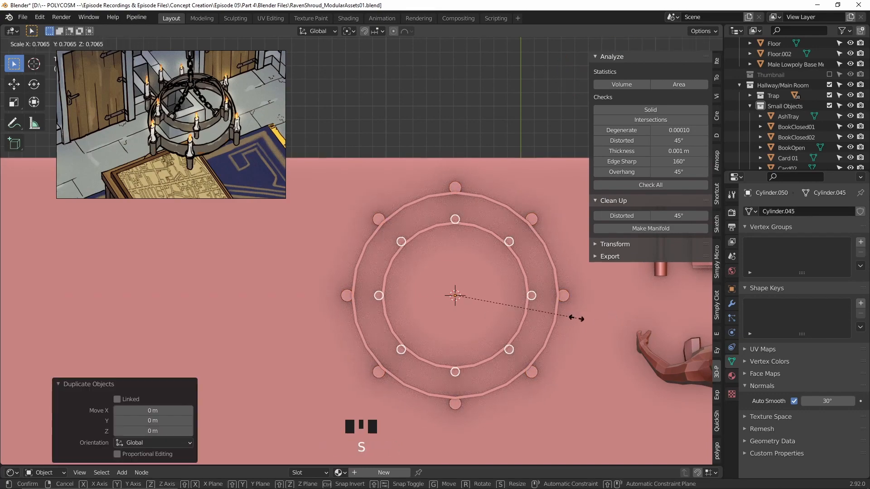
click(579, 319)
Step: Raise the eight copied holders along Z to the level of the smaller upper ring
middle_drag(578, 315, 537, 248)
key(g)
key(z)
click(549, 207)
Step: Enlarge the meshes of the upper ring's candle holders by a factor of 1.581
middle_drag(512, 308, 520, 303)
key(Tab)
key(a)
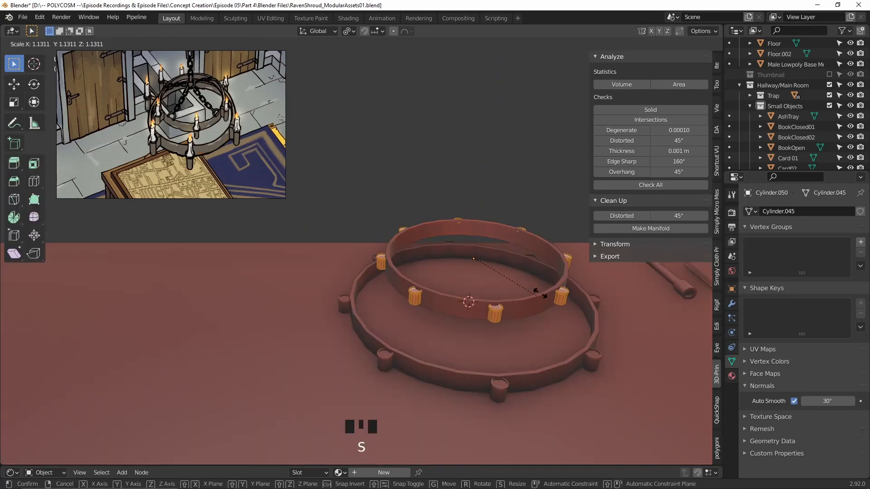
click(575, 272)
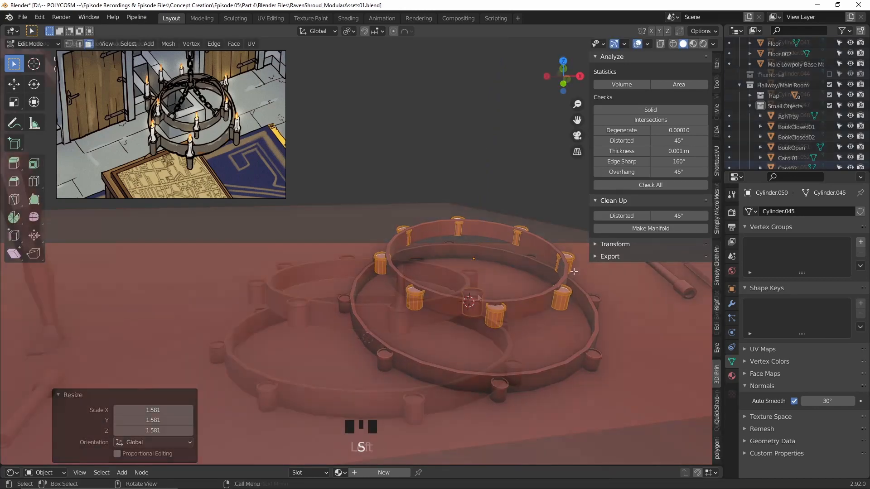
Step: Select all the plain holders with the candle-bearing holder last as active, and link their object data
middle_drag(453, 274, 434, 296)
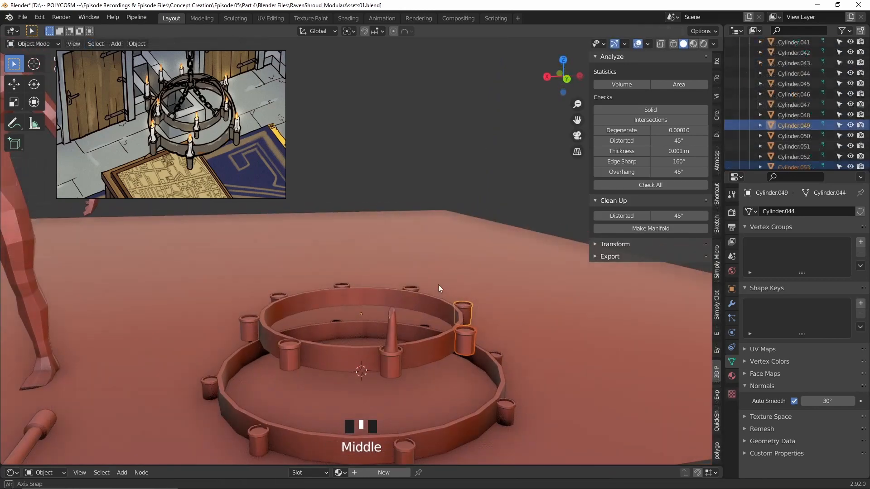
shift+click(412, 284)
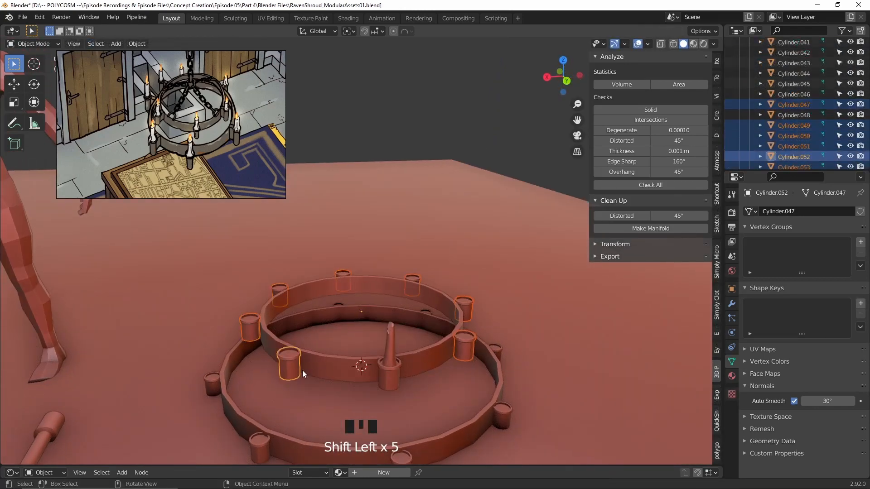
shift+middle_drag(303, 372, 357, 308)
shift+click(326, 374)
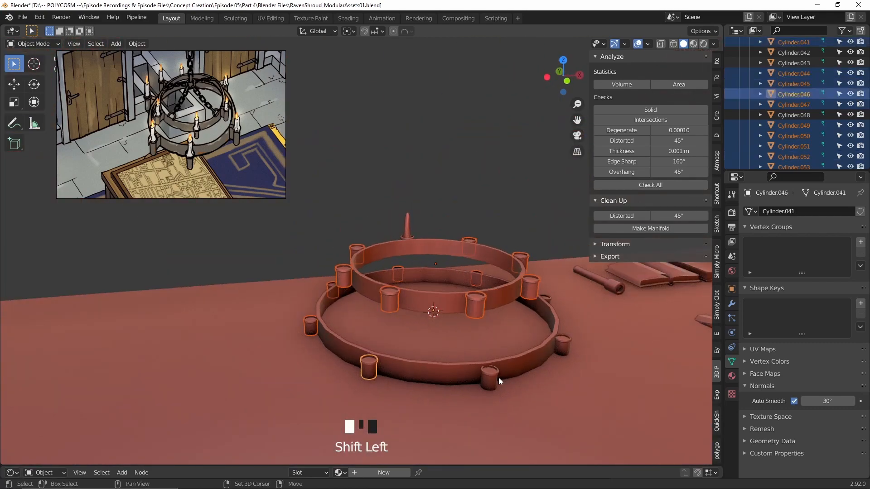
shift+click(498, 377)
middle_drag(499, 377, 489, 352)
shift+click(537, 298)
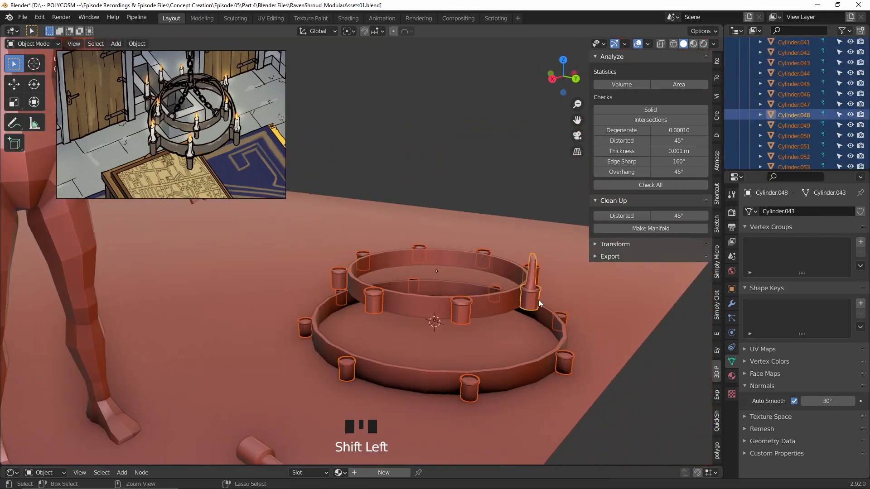
key(ctrl+l)
key(Down)
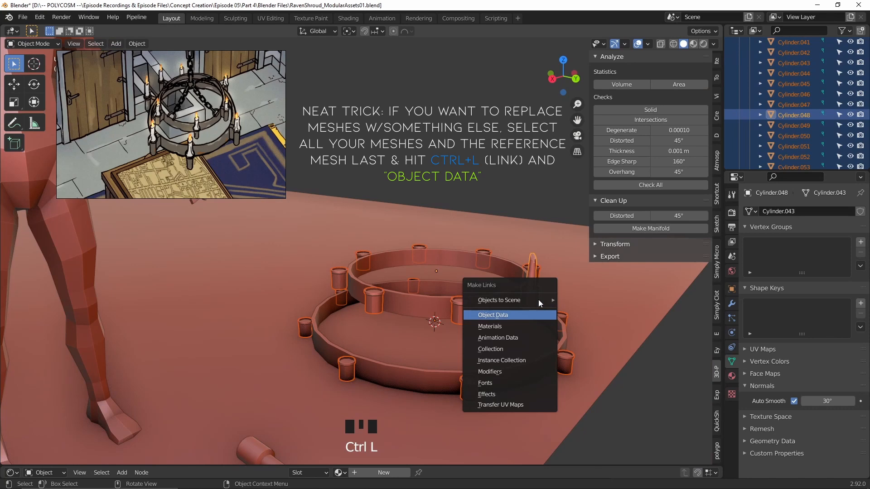
key(Return)
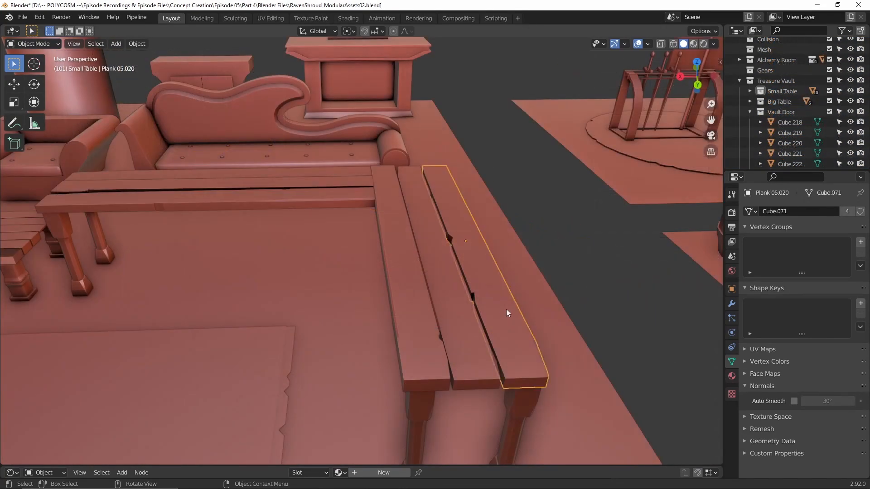
Step: Make the selected tabletop plank's mesh data single-user
click(846, 214)
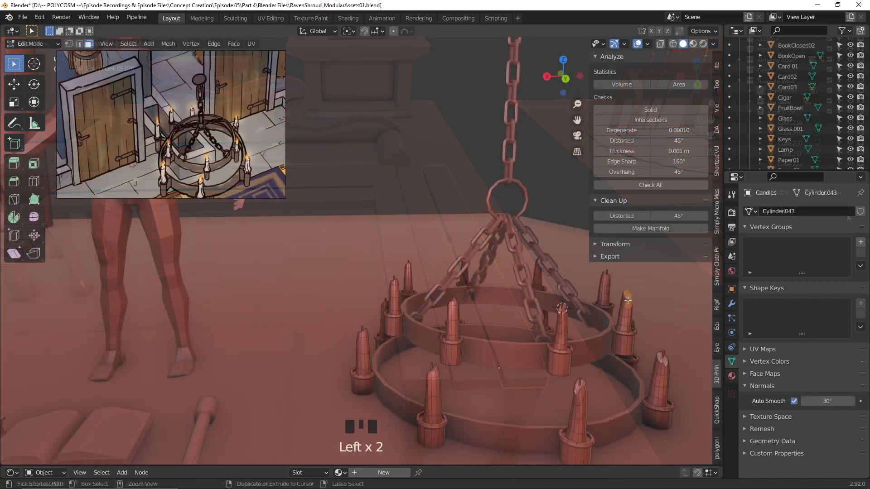
Step: Duplicate one candle's mesh out of the Candles object and separate the copy into its own object
key(shift+d)
shift+middle_drag(743, 294, 593, 297)
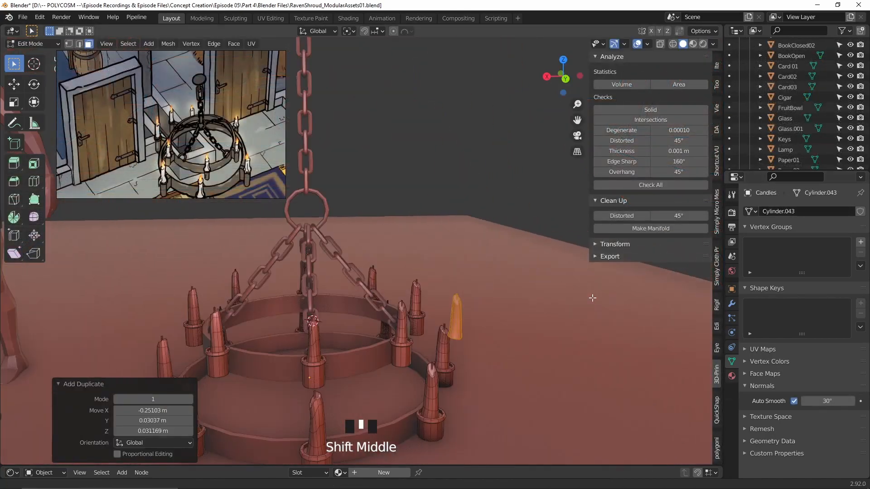
key(p)
click(555, 295)
key(Tab)
Step: Move the separated candle away from the chandelier, over beside the telescope and books, and resize it
scroll(448, 315, down, 2)
key(g)
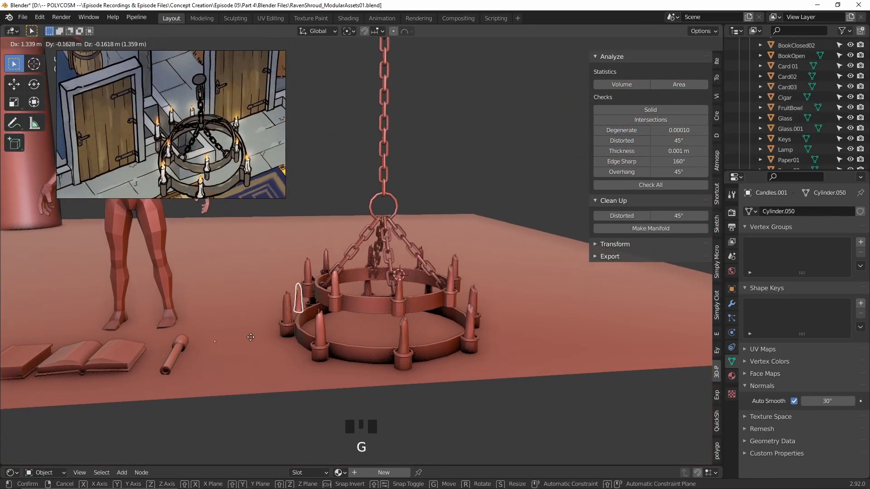
click(235, 356)
middle_drag(235, 357, 283, 350)
key(s)
click(281, 345)
middle_drag(282, 345, 307, 321)
key(g)
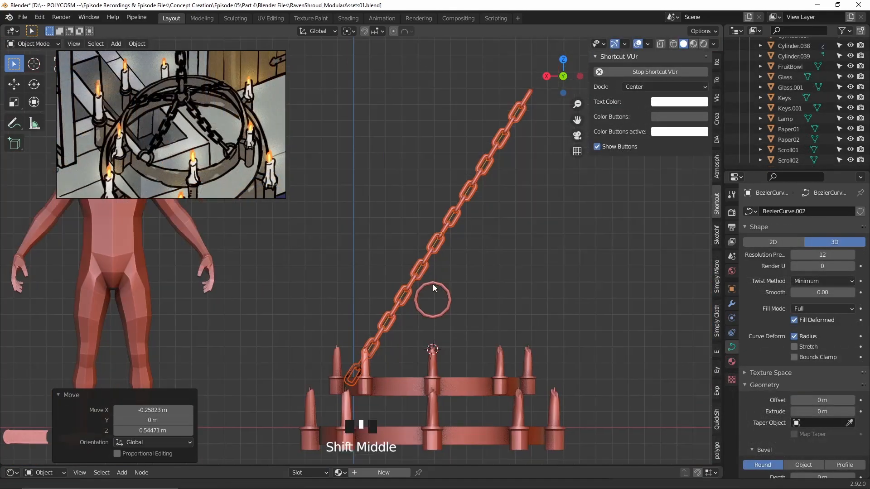
Step: Rotate the chain curve's upper control point by about -42° to bend the top of the chain
key(r)
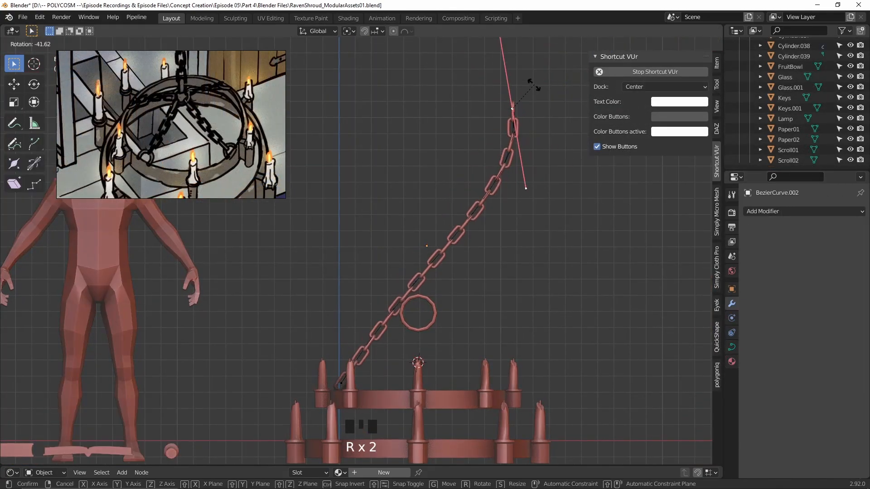
click(535, 85)
shift+middle_drag(442, 177, 437, 136)
key(g)
scroll(323, 381, down, 2)
Step: Move the chain curve's lower and upper control points to fit the chain between the upper ring and hanging ring
key(g)
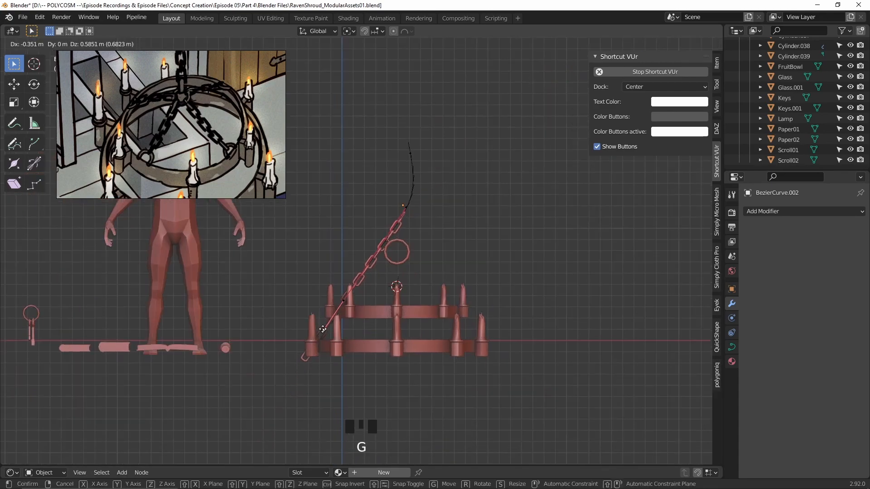
click(332, 316)
key(g)
click(344, 304)
click(415, 157)
key(g)
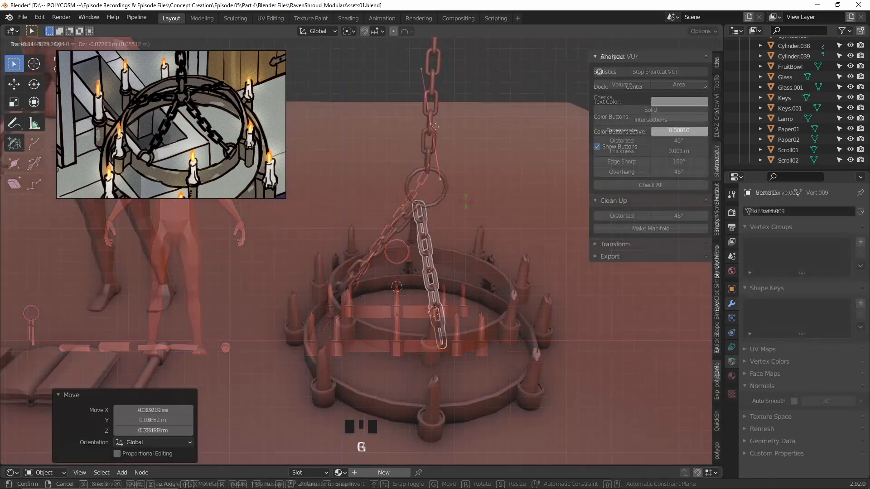
Step: Rotate and move the second chain so it hangs from the small ring to the front of the upper ring
key(r)
key(r)
key(r)
key(g)
click(493, 260)
Step: Duplicate the chain and shift the copy along Y to hang at the back of the upper ring
key(shift+d)
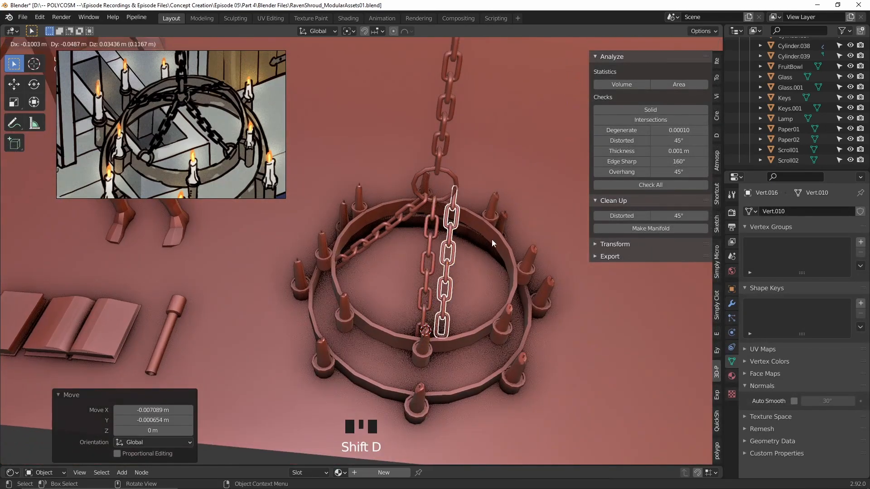
click(304, 274)
middle_drag(305, 274, 245, 261)
key(g)
key(y)
click(464, 240)
Step: Duplicate the side chain along X, mirror the copy across X and place it on the opposite side of the rings
middle_drag(464, 240, 535, 254)
key(shift+d)
key(x)
click(571, 267)
key(ctrl+m)
key(x)
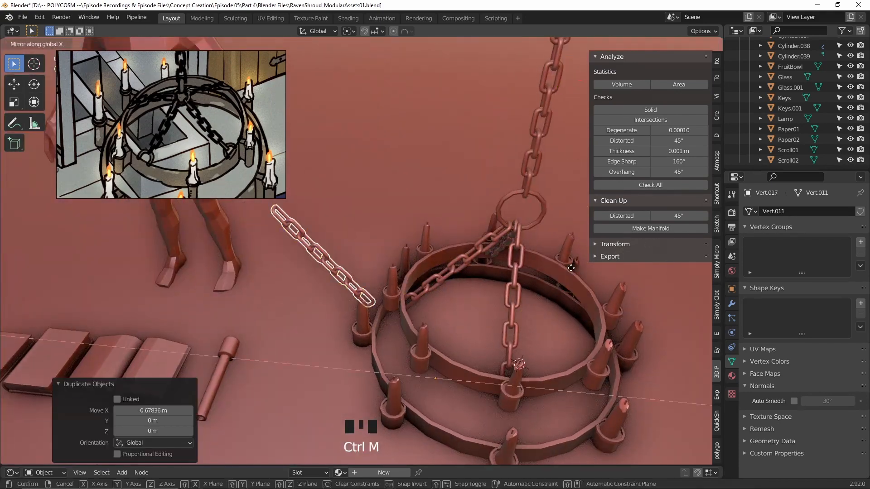
click(51, 344)
scroll(317, 272, up, 2)
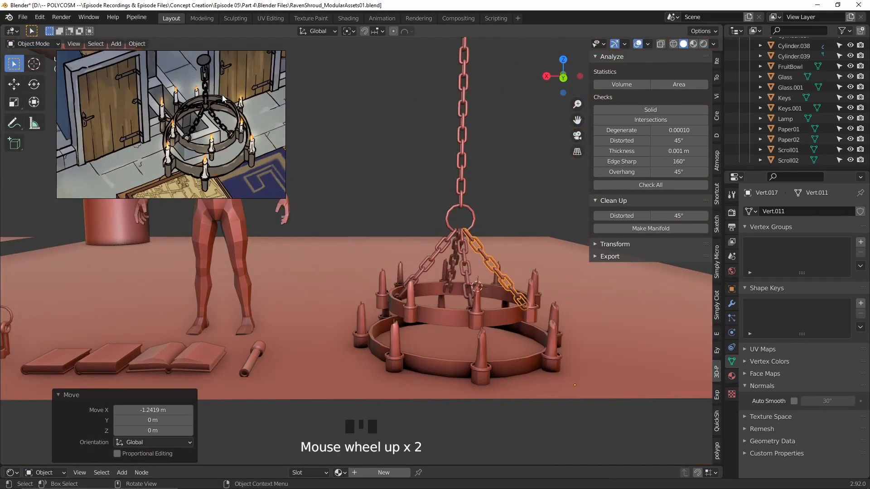
Step: Rotate the new 12-sided cylinder 90° about X, shade it smooth and enable Auto Smooth
click(545, 79)
key(r)
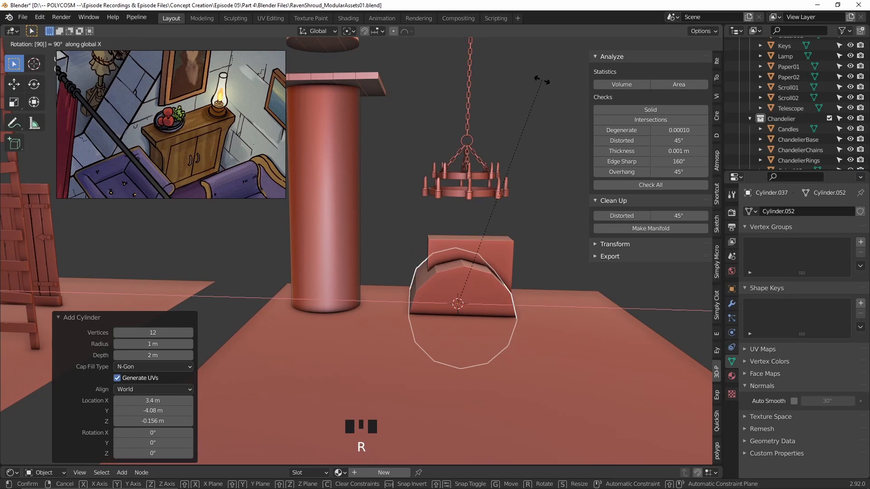
right_click(512, 244)
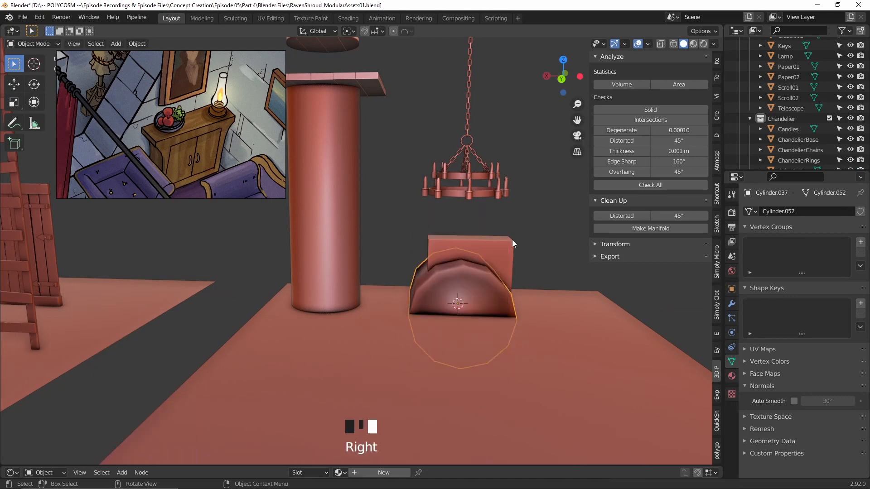
click(794, 401)
Step: Add a loop cut close to the cylinder's end cap
key(Tab)
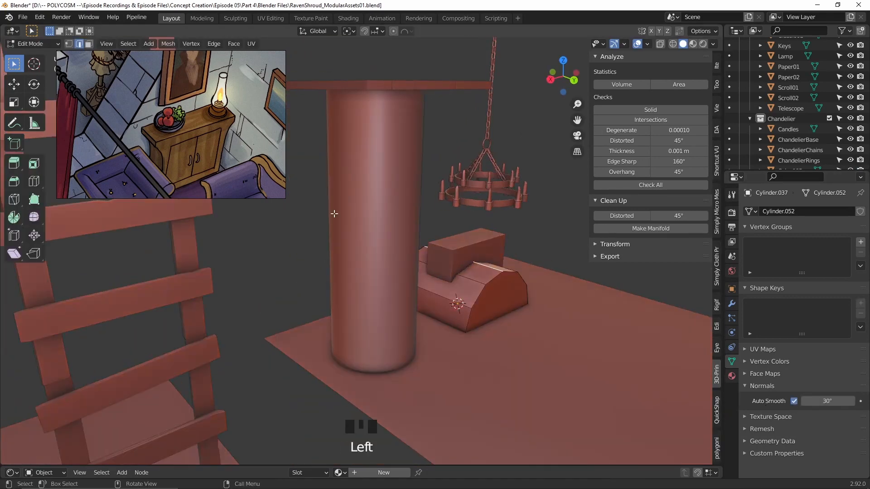
click(34, 181)
click(463, 290)
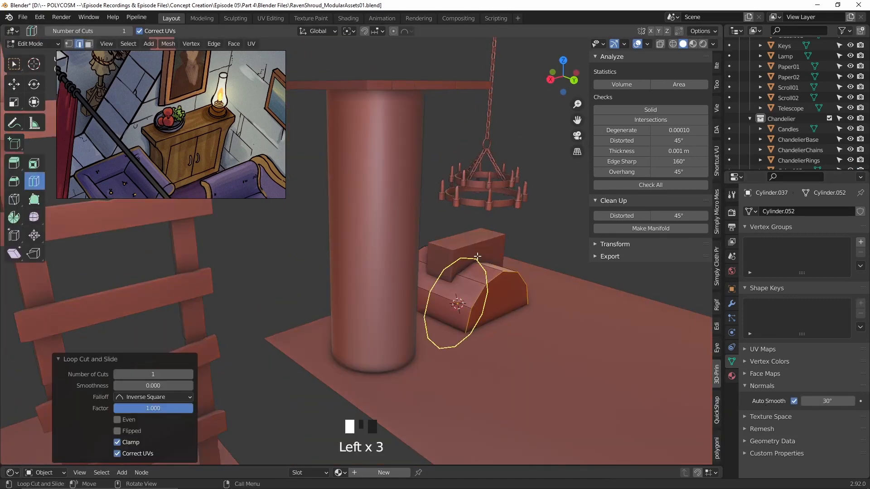
key(Tab)
Step: Add a Catmull-Clark Subdivision Surface modifier with viewport level 1 to the cylinder and apply it
click(732, 304)
click(792, 210)
click(673, 398)
middle_drag(701, 398, 836, 233)
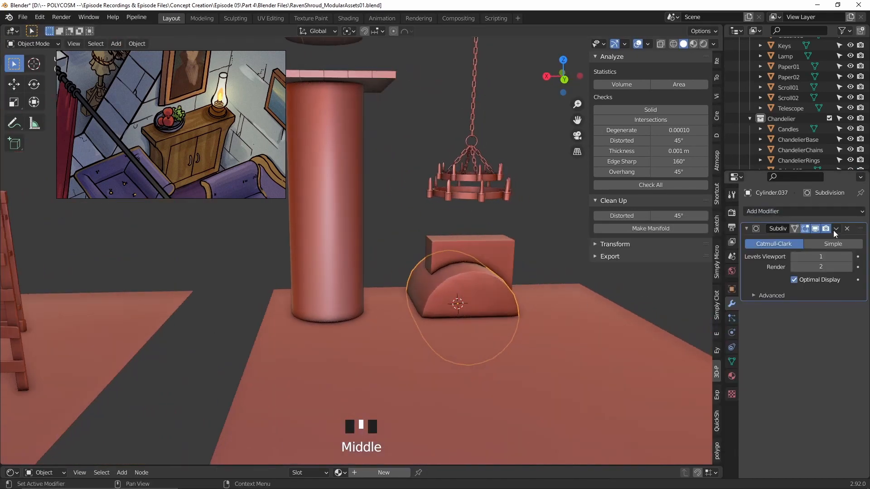
click(836, 228)
click(809, 241)
Step: Move the cylinder to overlap the block's side and subtract it from the block with a Boolean Difference
middle_drag(550, 295, 532, 297)
key(g)
click(478, 279)
mouse_move(478, 279)
middle_down()
mouse_move(509, 296)
mouse_move(462, 273)
middle_up()
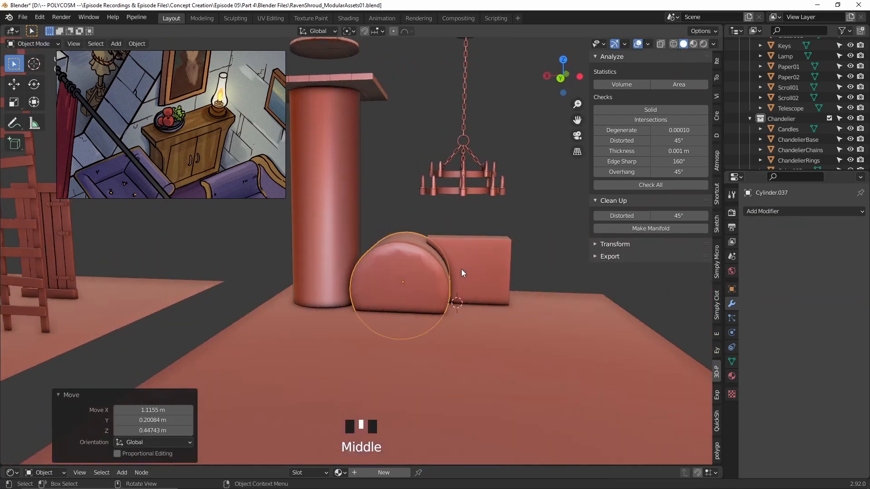
shift+click(487, 257)
key(ctrl+KP_Subtract)
scroll(477, 249, up, 3)
Step: Split the block down its middle and delete the half opposite the curved cut
key(Tab)
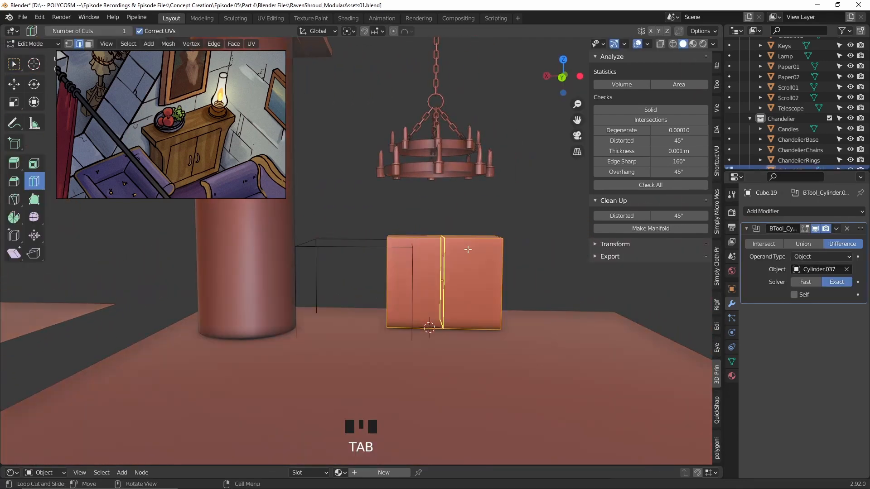
key(alt+z)
click(526, 285)
key(Tab)
Step: Add a Mirror modifier on the X axis to the halved cabinet block
click(804, 212)
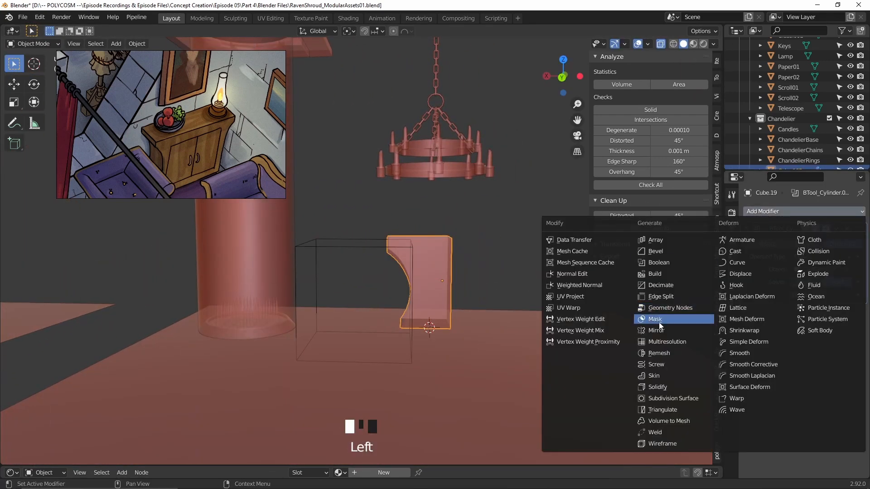
click(666, 313)
middle_drag(539, 290, 524, 259)
Step: Widen the mirrored cabinet body by scaling it along X
key(Tab)
key(Tab)
key(s)
key(x)
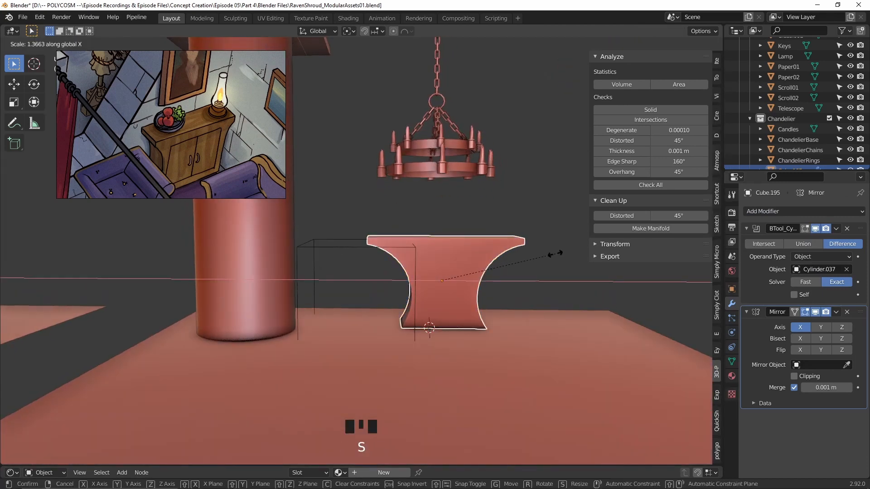
click(546, 257)
key(alt+z)
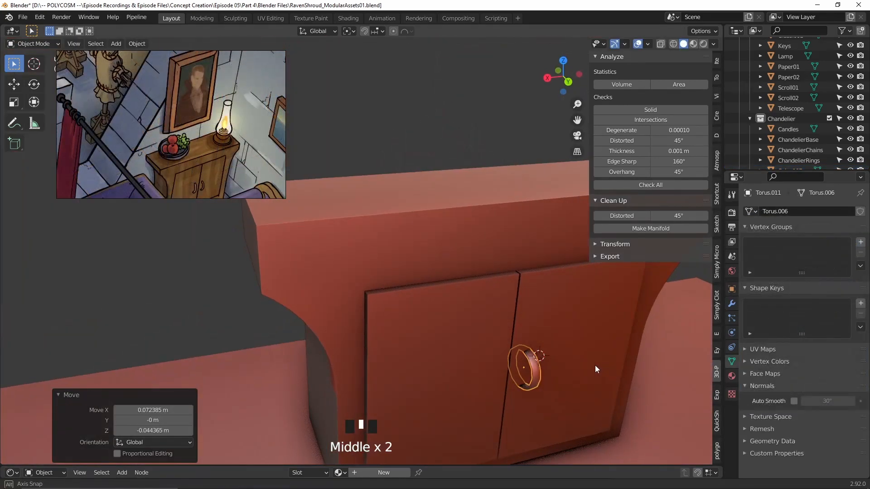
Step: Scale the torus handle along Y in side view and shift it along Y against the cabinet door
key(alt+z)
middle_drag(595, 365, 483, 368)
key(KP_3)
key(alt+z)
key(alt+z)
key(Tab)
key(alt+z)
key(s)
key(y)
click(560, 357)
key(g)
key(y)
click(557, 357)
Step: Duplicate the handle along X onto the other cabinet door
key(shift+d)
key(x)
click(494, 360)
Step: Join the handle with the cabinet door and extend the selection across the cabinet's parts
shift+click(543, 328)
key(ctrl+j)
scroll(542, 328, down, 2)
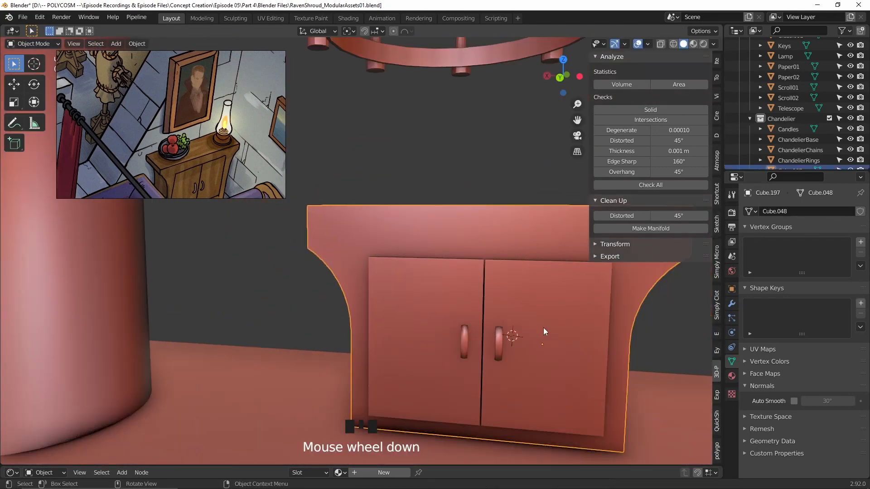
shift+click(542, 347)
middle_drag(541, 341, 540, 353)
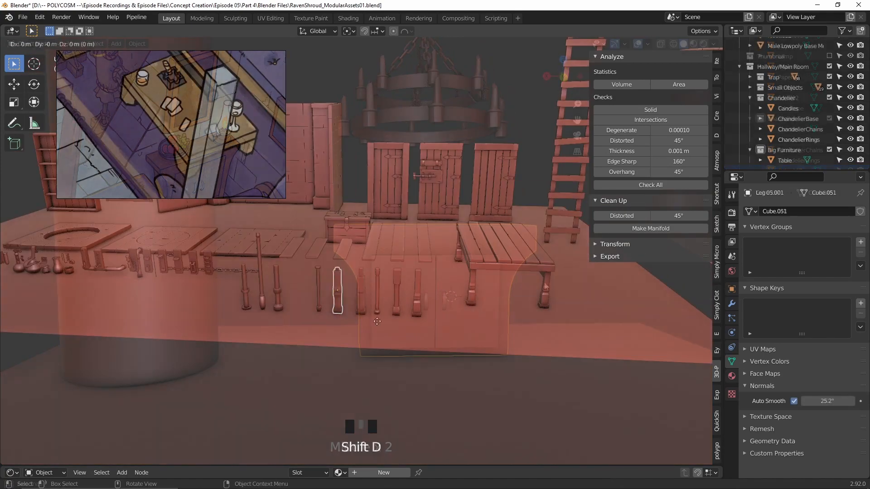
Step: Move the duplicated table leg along X toward the cabinet area to start a coffee table
key(g)
key(x)
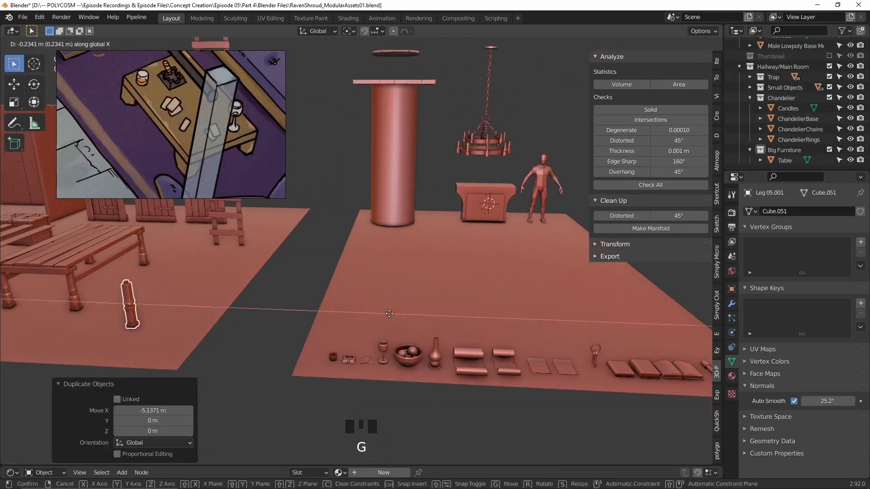
click(547, 273)
Step: Bring copies of the loose wooden planks to the coffee table along X and duplicate them into a row forming its top
shift+middle_drag(547, 274, 467, 342)
shift+click(285, 336)
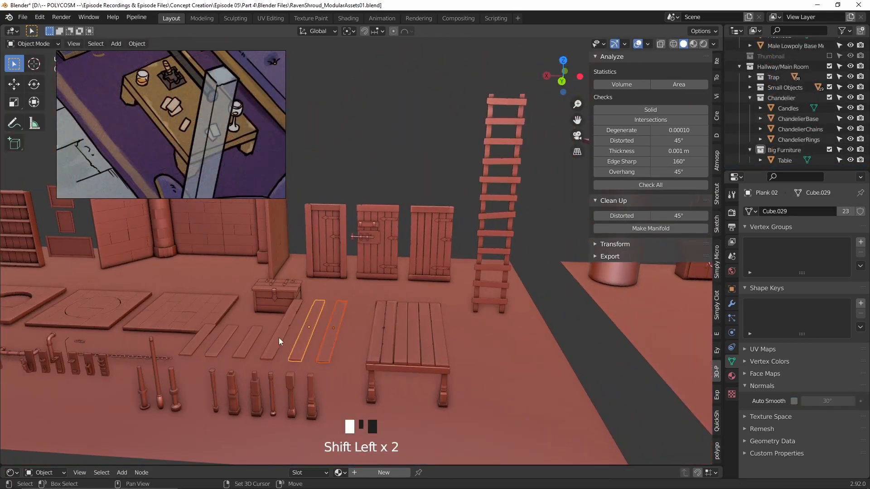
scroll(348, 336, up, 2)
key(g)
key(shift+d)
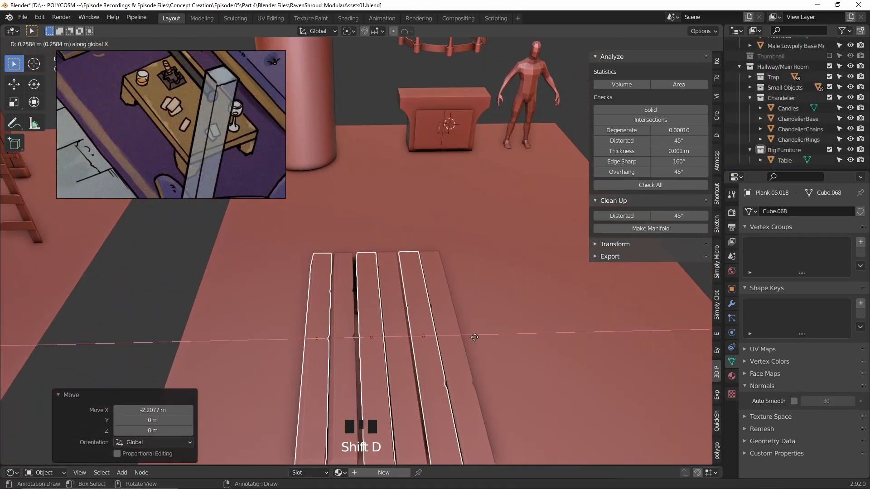
click(344, 340)
Step: Select the planks and legs of the small table and move them into a new collection named CoffeTable
key(shift+Left)
key(shift+Left)
key(shift+Left)
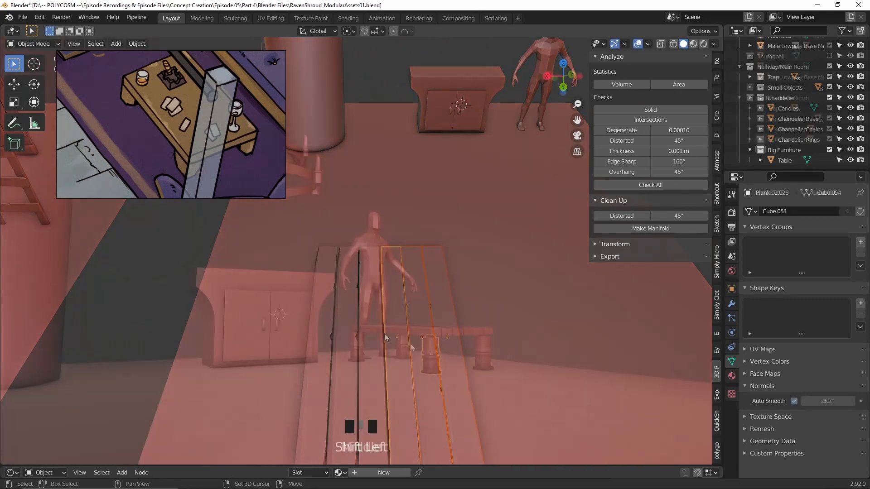
key(m)
click(531, 300)
right_click(770, 140)
click(770, 140)
Step: Move the coffee table along Y and X into place beside the cabinet
key(g)
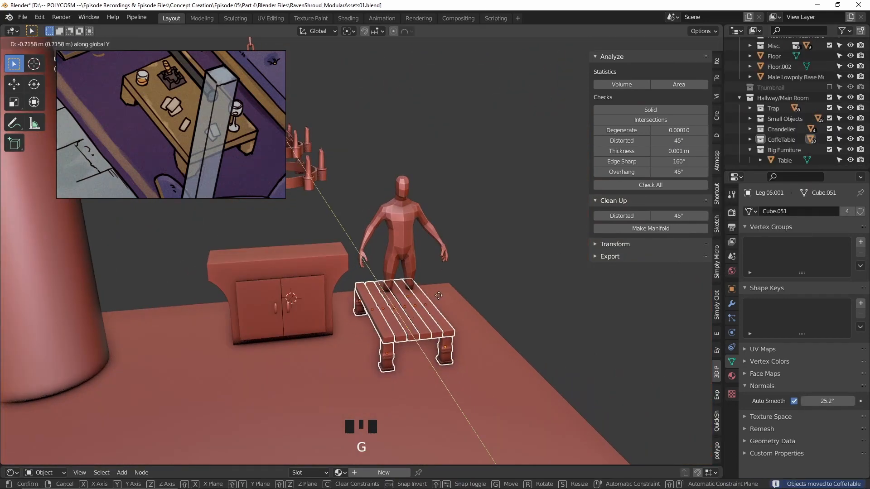
key(g)
key(y)
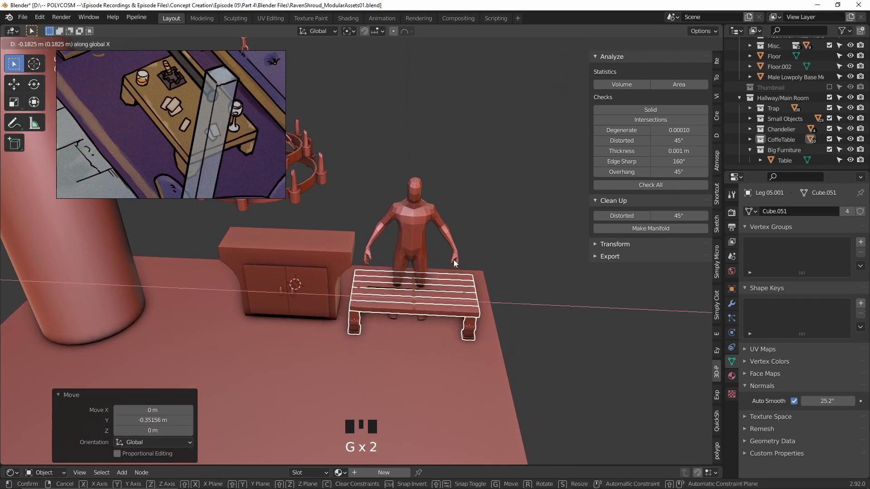
scroll(281, 225, down, 3)
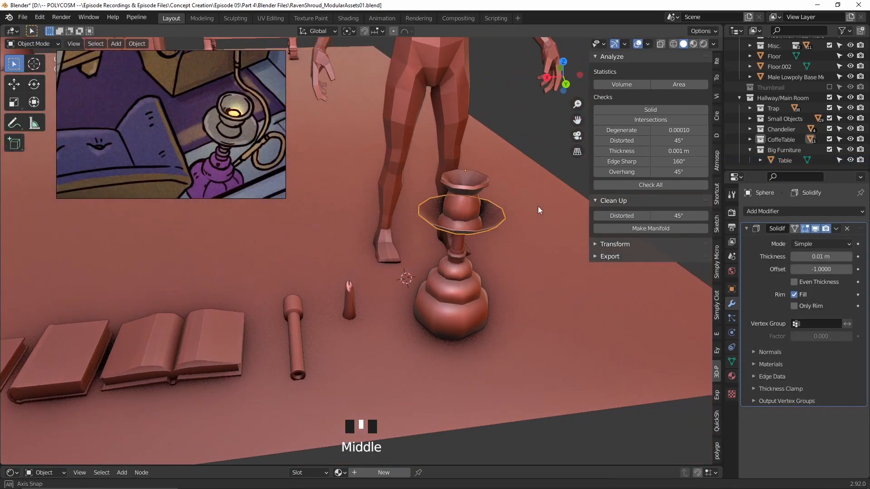
Step: Scale the hookah's top cup to 0.731 and save the file
middle_drag(538, 206, 548, 200)
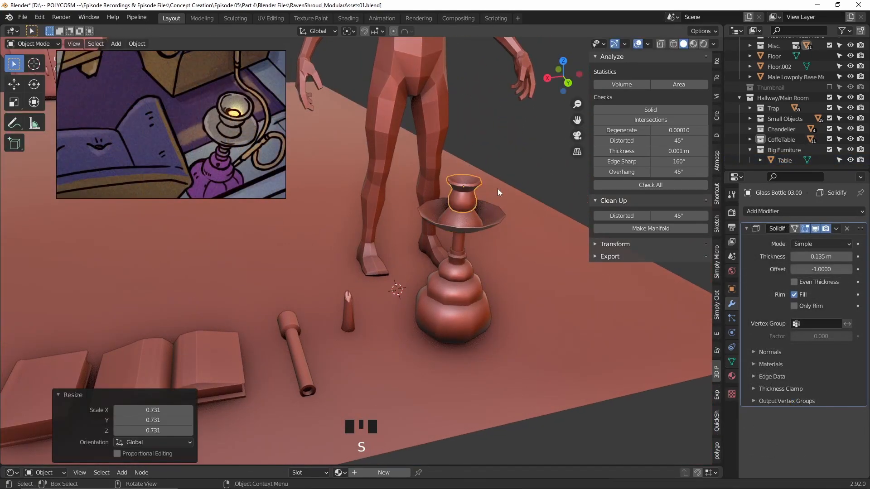
click(497, 190)
middle_drag(497, 190, 458, 243)
click(484, 230)
middle_drag(185, 116, 222, 179)
middle_drag(222, 178, 157, 117)
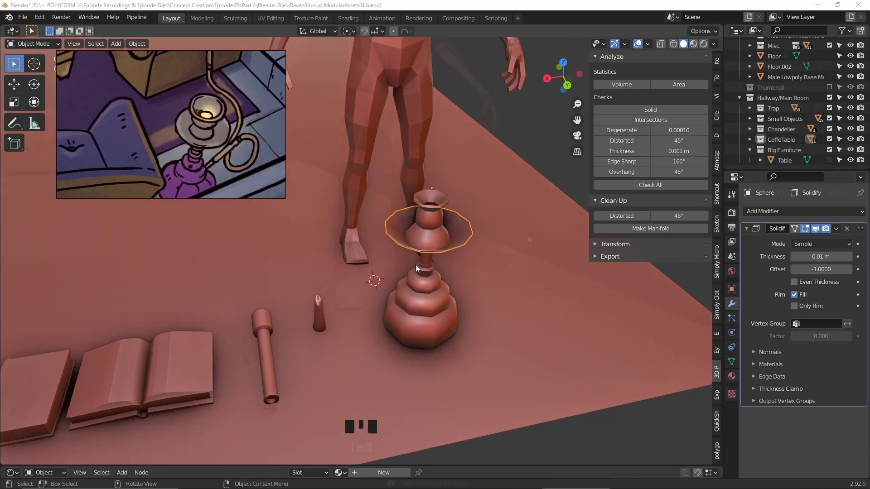
key(ctrl+s)
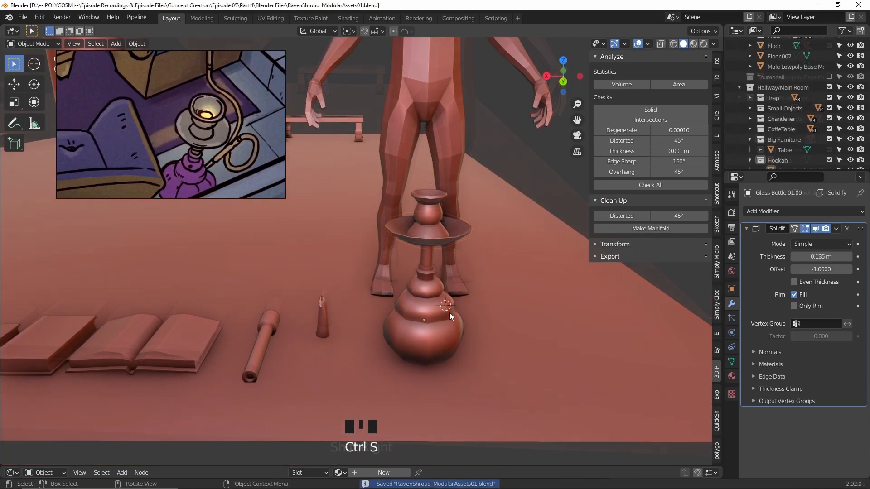
Step: Add a Bezier curve at the hookah for its hose, then scale and move it beside the base
key(shift+a)
mouse_move(445, 282)
click(496, 277)
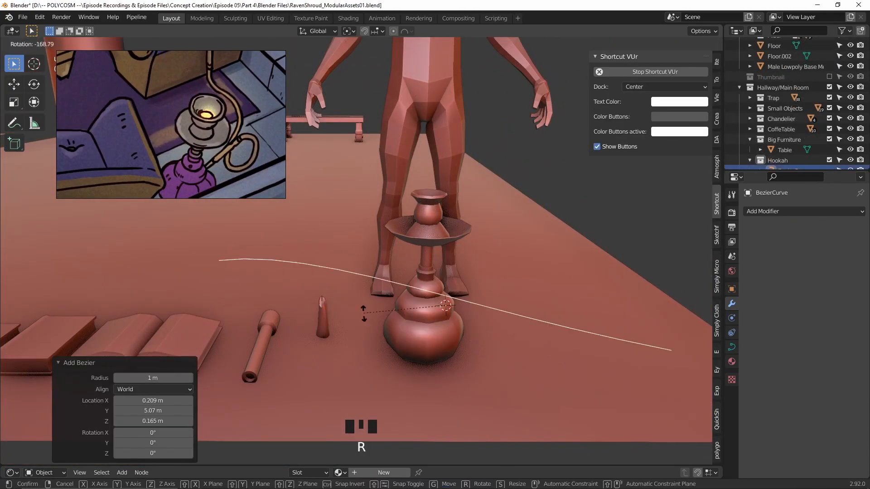
key(g)
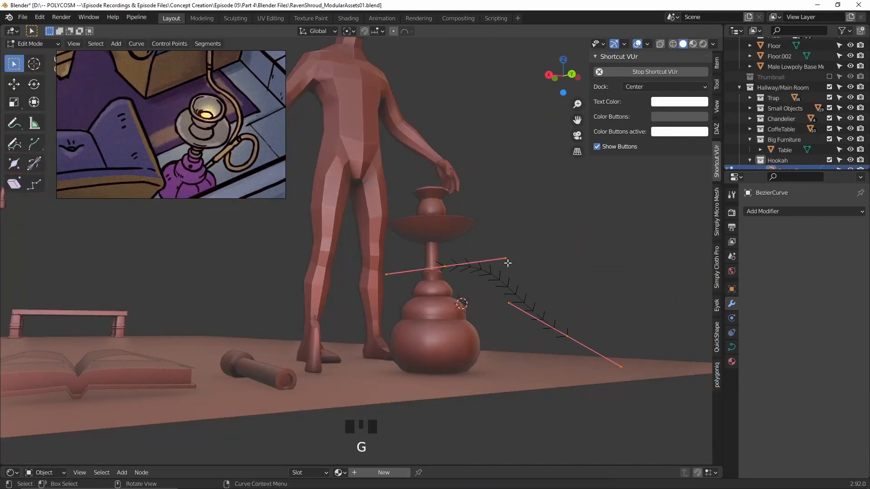
key(s)
key(g)
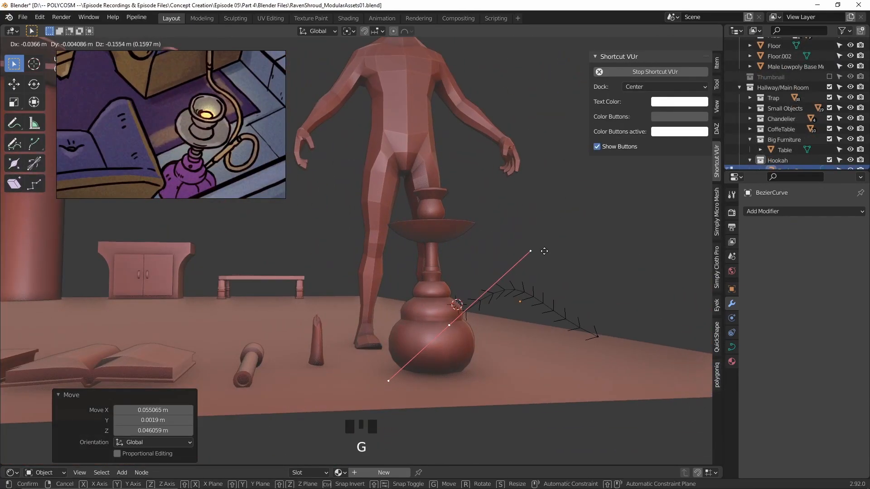
Step: Move and rotate the hose curve's control points so that it starts at the hookah base
key(r)
click(661, 305)
key(g)
middle_drag(634, 312, 292, 221)
key(r)
key(r)
click(453, 327)
Step: Extrude and rotate further control points to form a loop and a long trailing end in the hose
key(e)
click(534, 331)
key(r)
key(e)
key(g)
scroll(292, 222, down, 2)
scroll(292, 221, down, 2)
key(Tab)
Step: Give the hose curve a round bevel with a depth of 0.022 m
click(732, 347)
scroll(807, 317, down, 6)
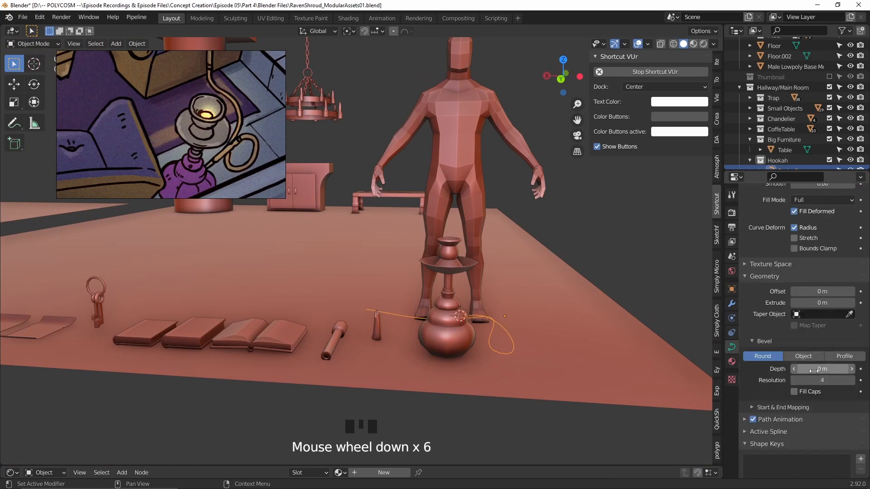
scroll(599, 390, up, 1)
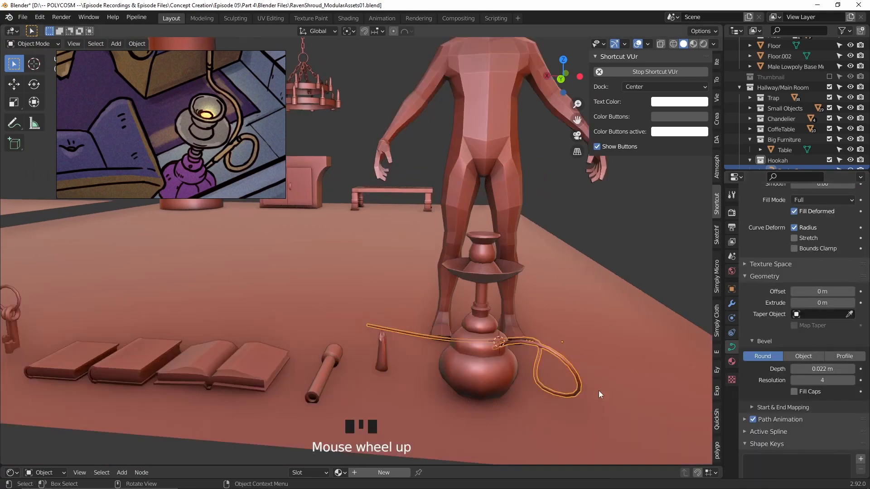
click(581, 368)
click(561, 360)
scroll(844, 422, down, 3)
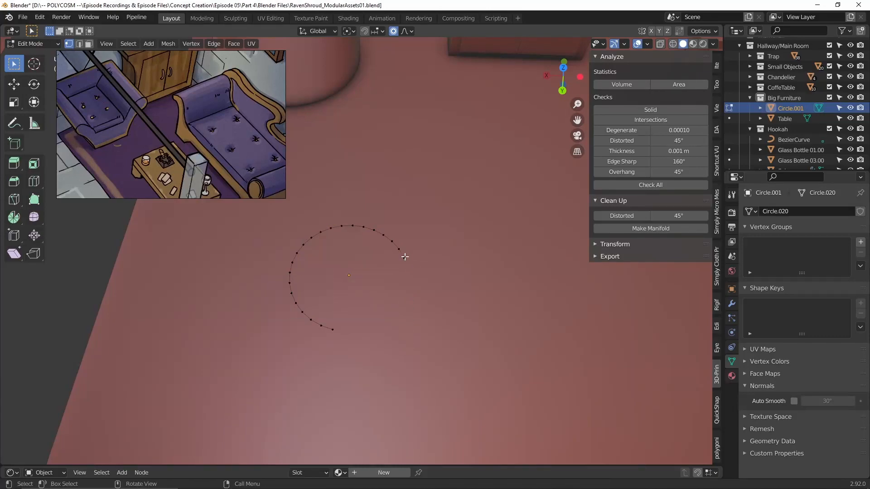
Step: In top view, rotate the open circle profile -185° about Z and stretch it along X
key(KP_7)
shift+middle_drag(498, 194, 447, 230)
key(Tab)
key(r)
key(z)
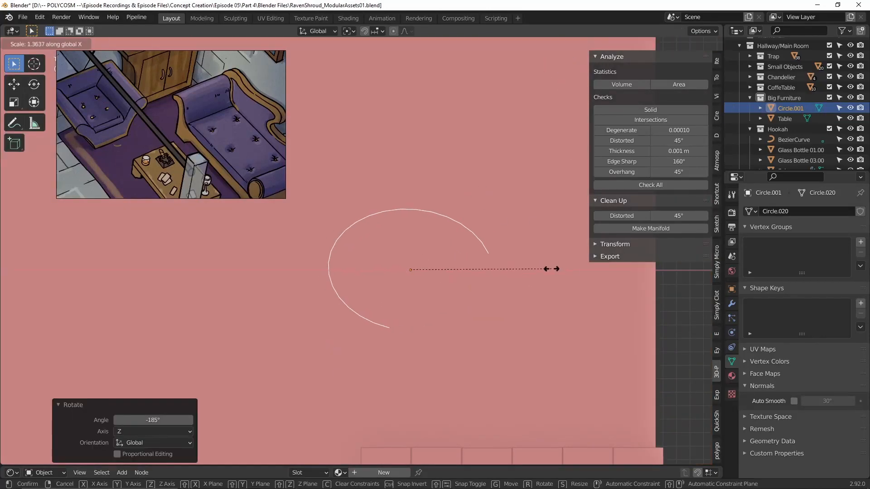
Step: Move and rotate the arc's end vertices with smooth proportional editing to refine the armrest curve
key(Tab)
key(g)
key(r)
click(571, 269)
key(g)
click(542, 272)
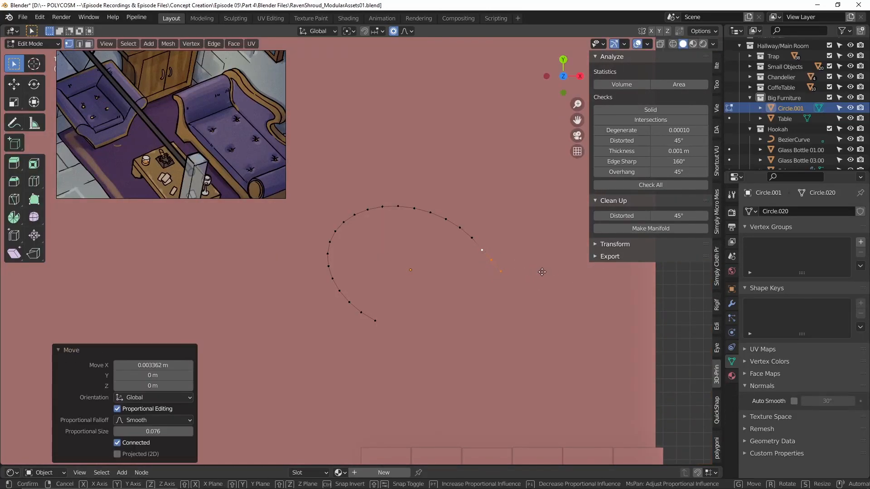
Step: Extrude the arc's lower end into a long diagonal edge and scale the whole profile to 0.434
click(352, 294)
key(e)
click(470, 352)
key(Tab)
key(g)
key(s)
key(g)
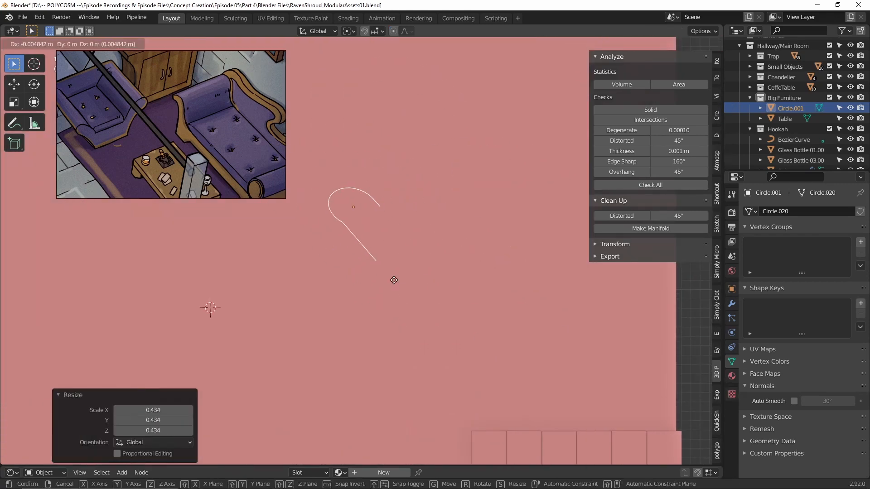
Step: Reposition the profile's lower end vertex and extrude a short edge from the upper end with proportional editing off
key(Tab)
key(g)
click(417, 345)
key(o)
click(384, 245)
key(e)
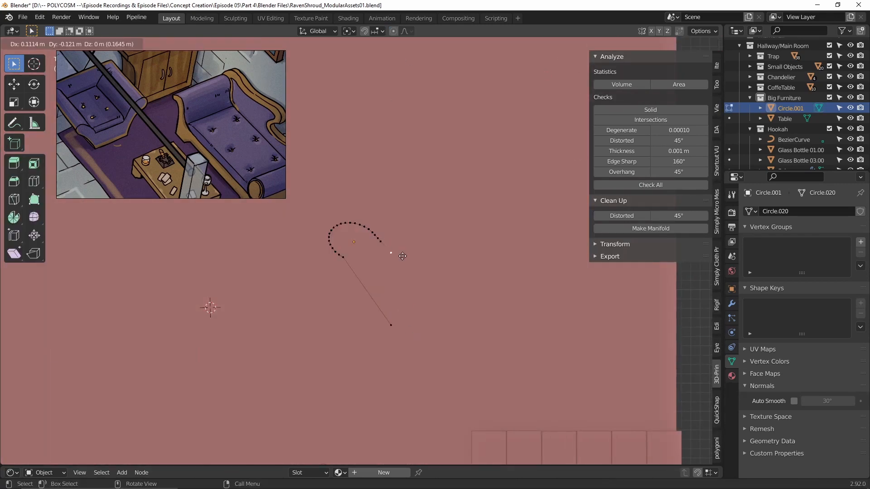
click(400, 255)
Step: Extrude both profile ends into horizontal edges and align their end vertices by scaling to 0 along X
key(e)
key(s)
key(x)
key(0)
click(457, 331)
shift+middle_drag(458, 331, 435, 341)
scroll(430, 338, up, 1)
Step: Move the vertex at the arc's lower end with proportional editing and subdivide the long diagonal edge below it
click(314, 270)
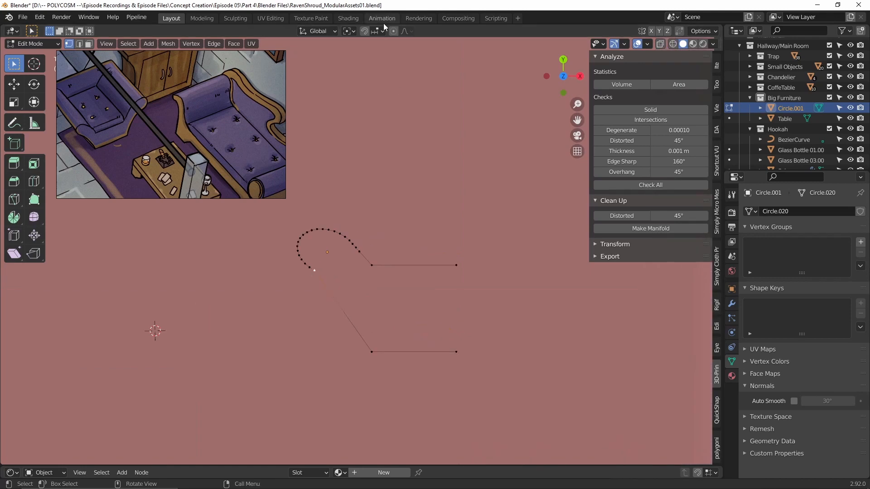
key(o)
key(g)
click(328, 286)
shift+click(372, 352)
right_click(391, 337)
click(385, 257)
Step: Subdivide the diagonal edge again and move its vertices so the armrest flows smoothly down to the base
key(g)
click(355, 307)
right_click(344, 298)
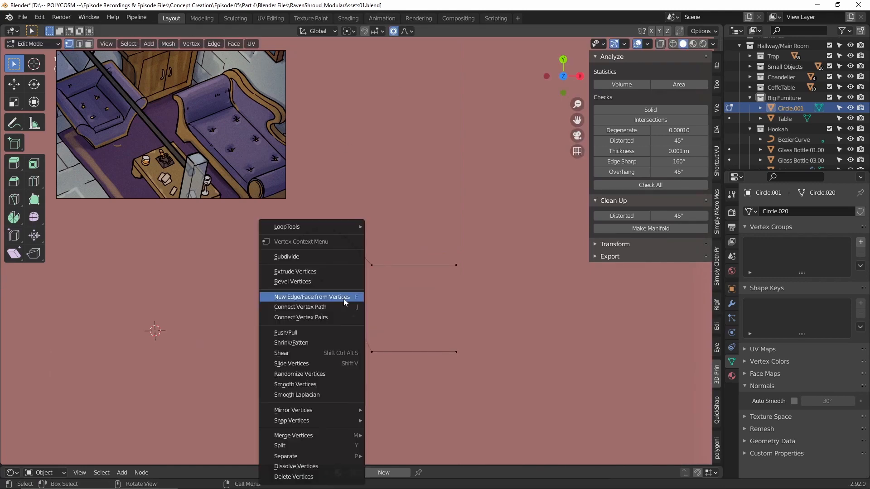
click(340, 256)
key(g)
click(329, 285)
key(g)
click(330, 283)
key(Tab)
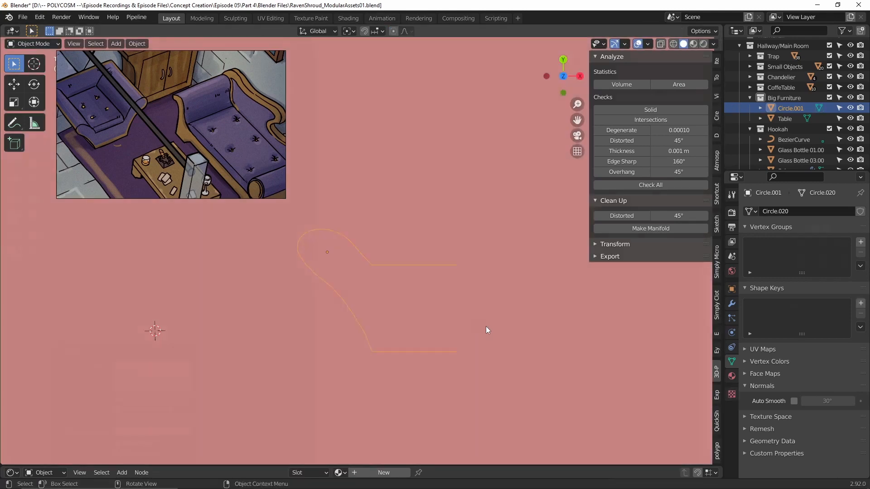
Step: Add a Mirror modifier on X and shift the profile geometry so the two halves meet as one couch outline
click(732, 304)
click(803, 212)
key(Tab)
key(g)
key(Tab)
shift+middle_drag(591, 353, 486, 325)
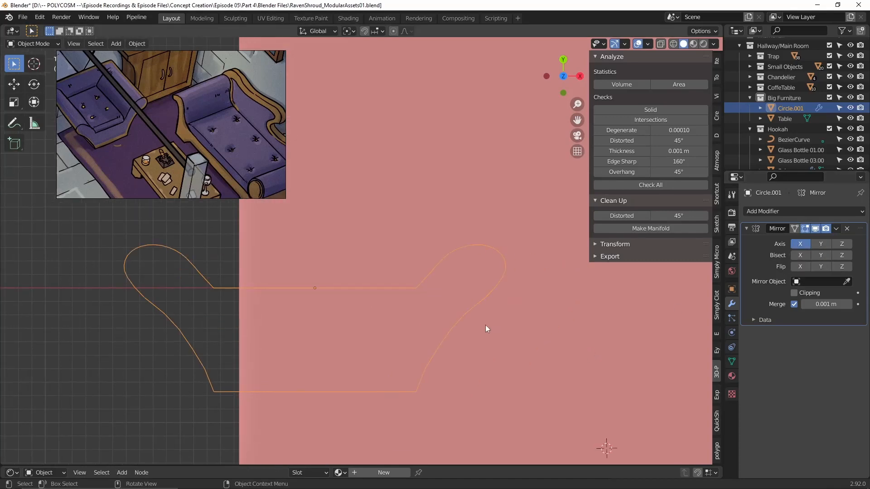
Step: Move the mirrored couch profile along X and stand it upright by rotating it 90° about X
key(g)
key(x)
click(673, 342)
middle_drag(674, 341, 571, 276)
key(r)
key(x)
key(9)
key(0)
key(Return)
Step: Duplicate the upright profile along X and extrude the copy into a solid couch body
key(shift+d)
key(x)
click(407, 326)
key(Tab)
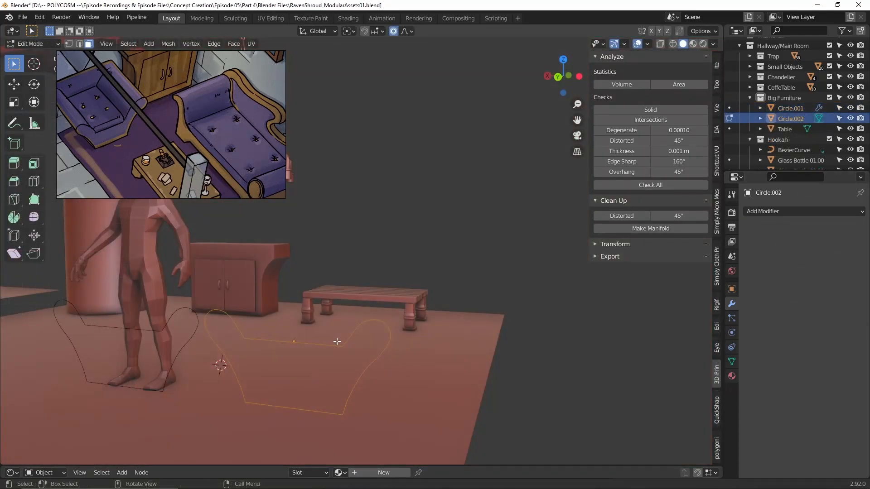
middle_drag(338, 341, 361, 346)
key(e)
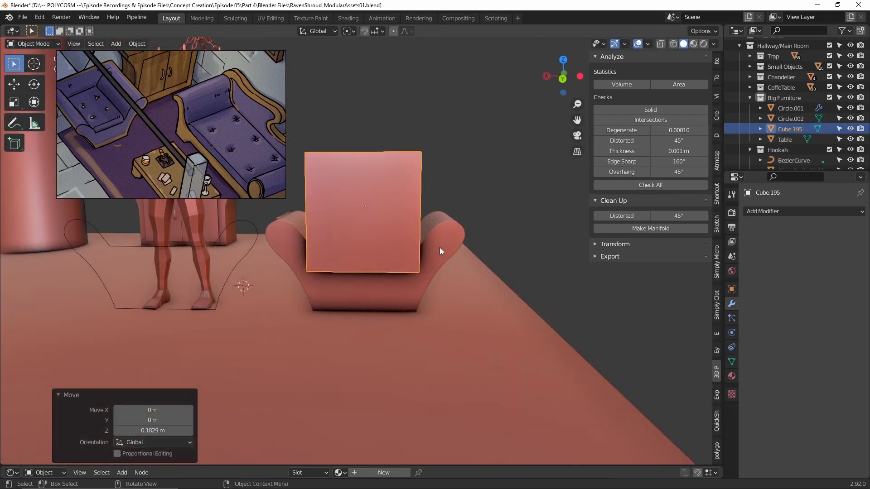
Step: Cut the seat recess by subtracting the cube from the couch body with a Boolean difference
shift+click(442, 245)
key(ctrl+shift+KP_Subtract)
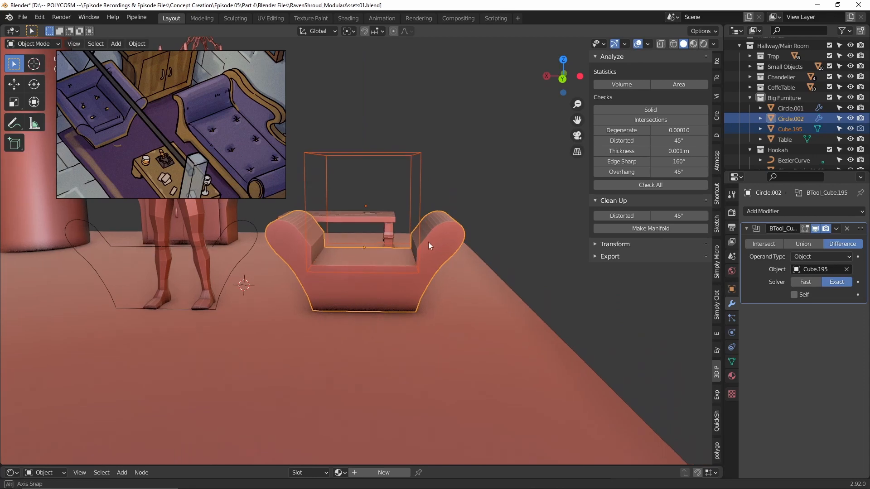
scroll(428, 246, up, 2)
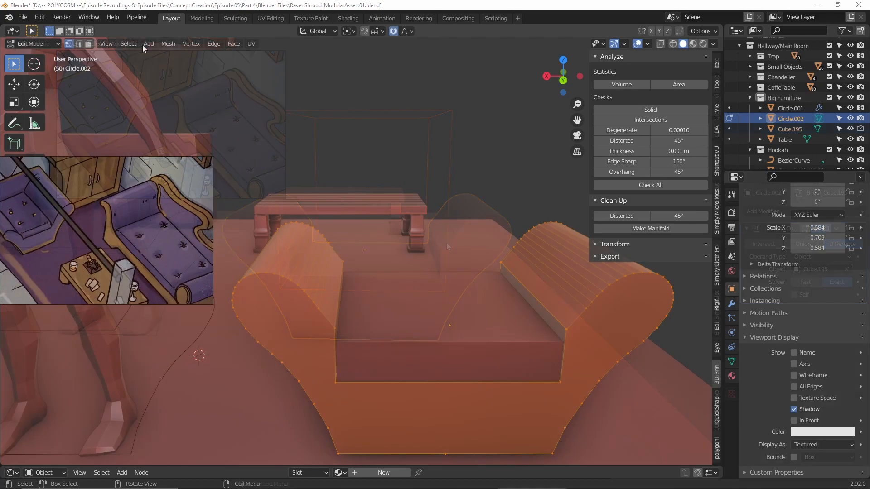
Step: Merge the couch body's vertices by distance with a merge distance of 0.0101 m and clear the selection
click(168, 43)
click(288, 353)
click(190, 431)
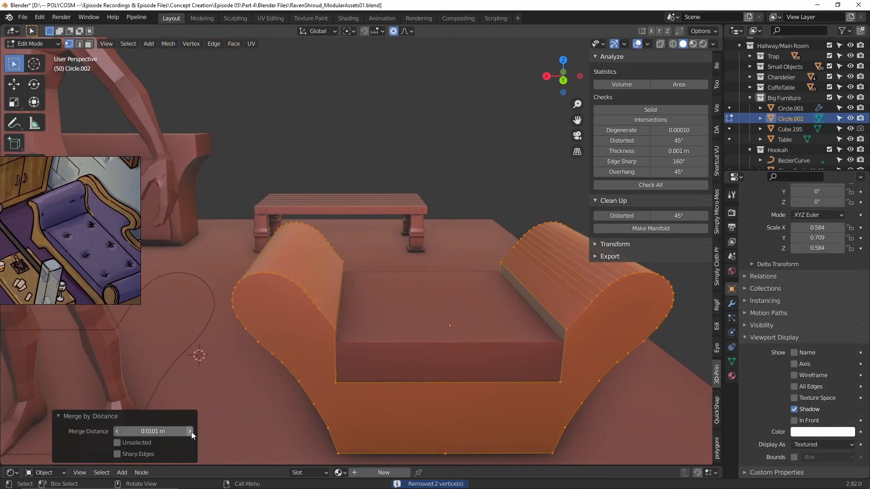
key(alt+a)
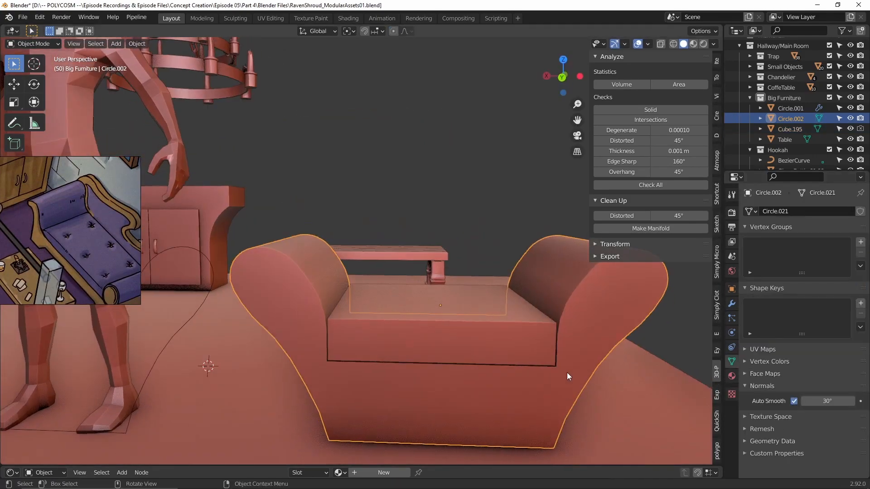
middle_drag(408, 344, 476, 321)
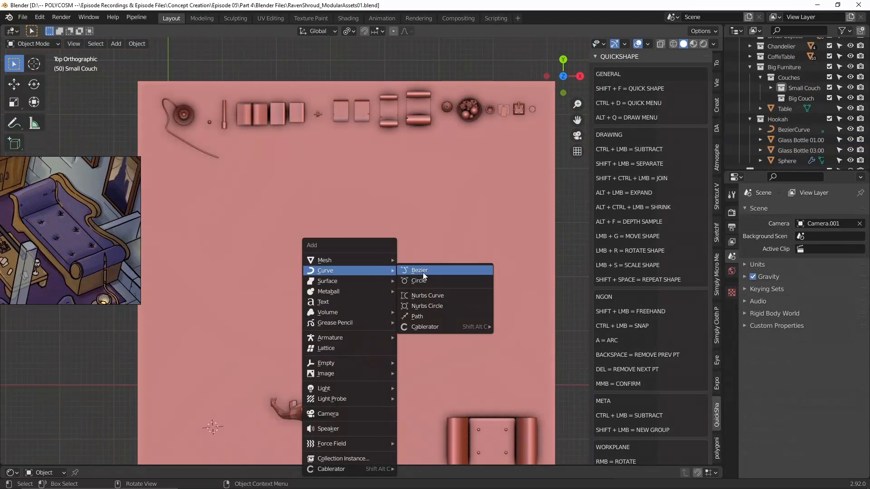
Step: Add a Bezier curve in top view for the big couch's backrest, extend it sideways and lower its middle point
click(422, 272)
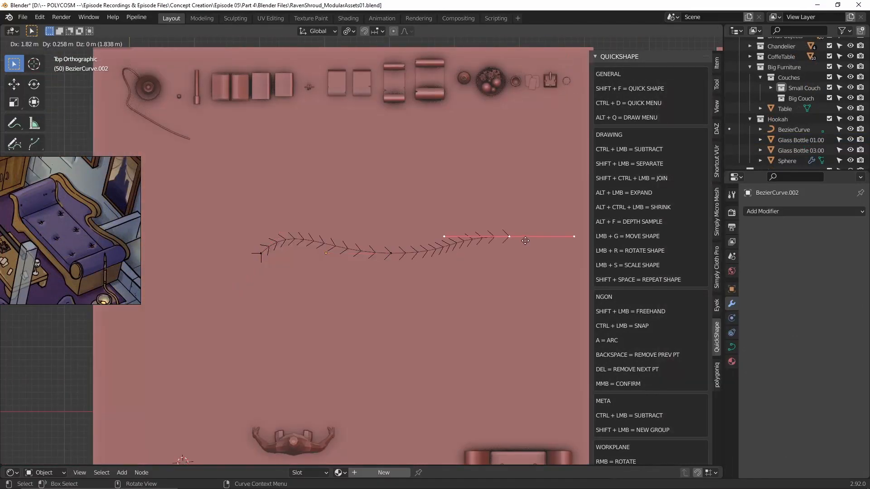
click(523, 238)
click(393, 254)
key(g)
click(385, 263)
shift+middle_drag(518, 232, 489, 234)
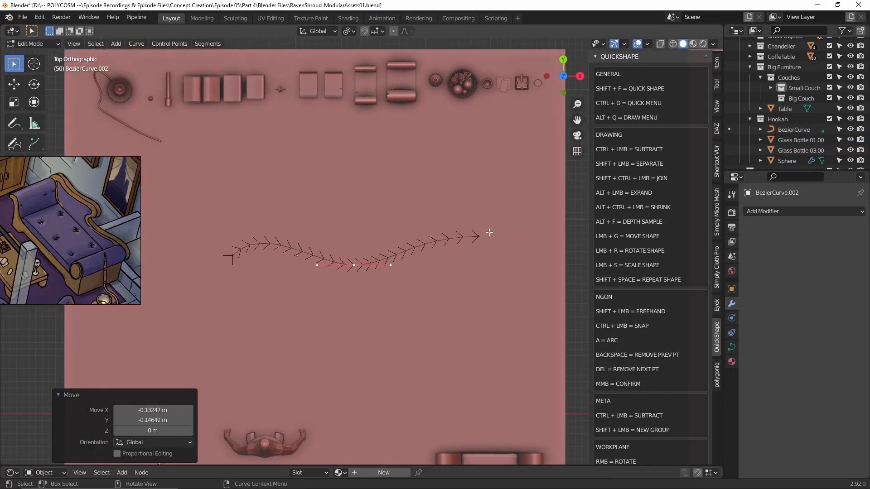
Step: Extrude further control points and adjust their handles to form the curled end of the big couch's backrest outline
click(485, 234)
key(e)
click(553, 263)
click(482, 258)
key(s)
click(450, 179)
click(454, 318)
key(g)
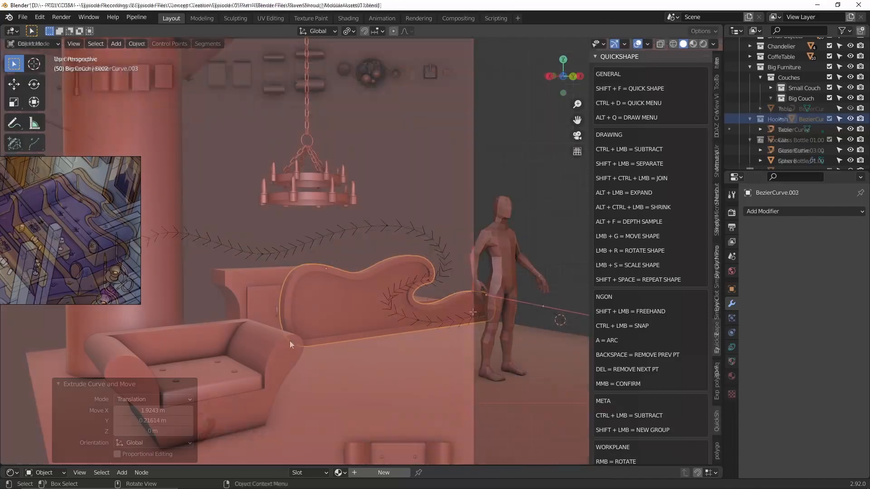
middle_drag(289, 340, 344, 317)
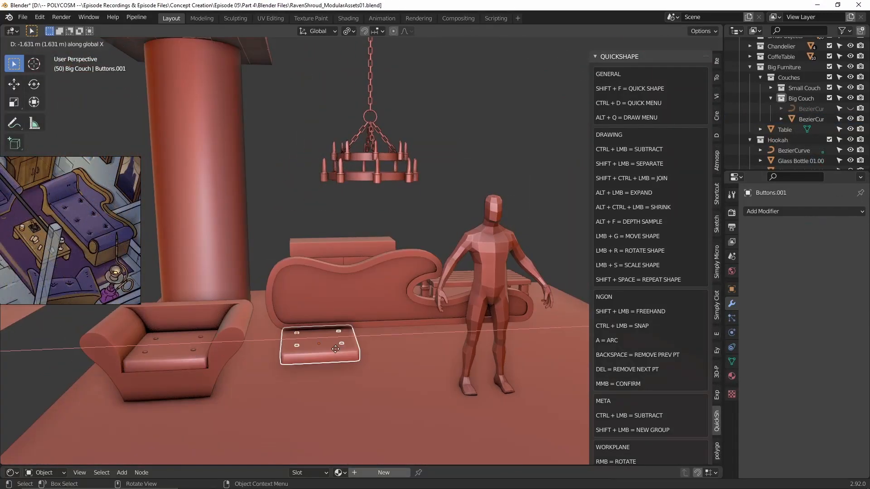
Step: Adjust the height of the copied seat cushion with its buttons and lower the big couch's backrest about 0.09 m along Z
key(g)
key(z)
click(347, 341)
click(360, 287)
key(g)
key(z)
click(361, 295)
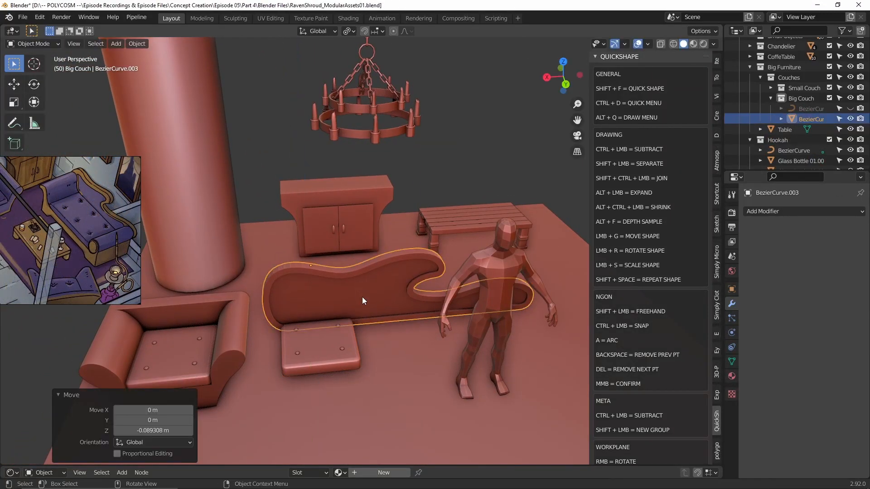
Step: Scale the big couch's seat cushion along X to lengthen it and shift it along X in front of the backrest
click(349, 340)
key(s)
key(x)
click(407, 326)
key(g)
key(x)
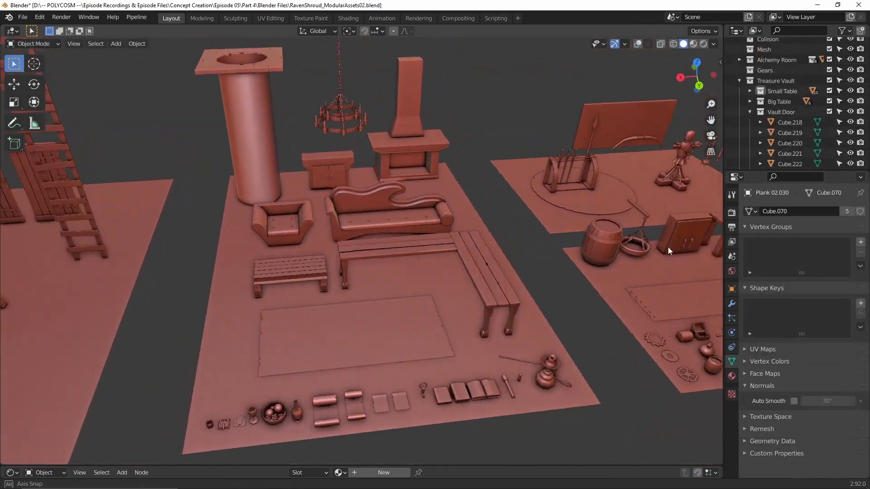
Step: Undo the last change and move the copied leg and plank along X onto the training room floor
middle_drag(668, 247, 605, 369)
key(ctrl+z)
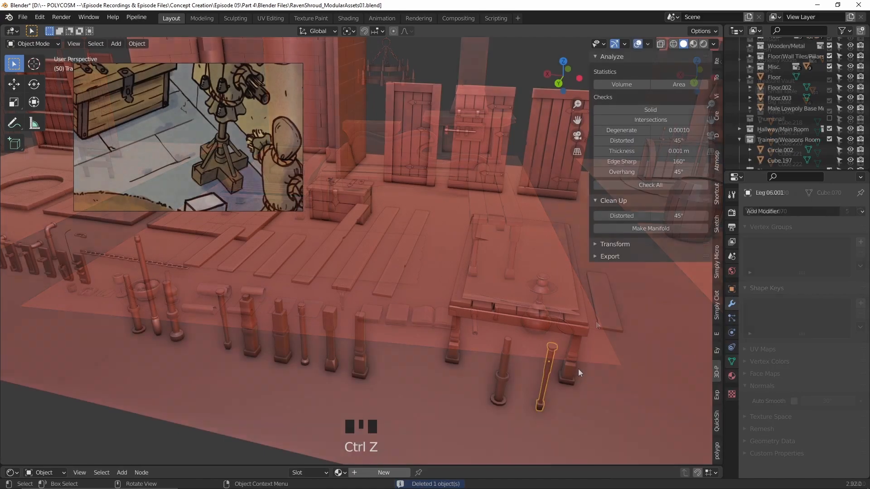
key(g)
click(497, 324)
scroll(498, 311, up, 2)
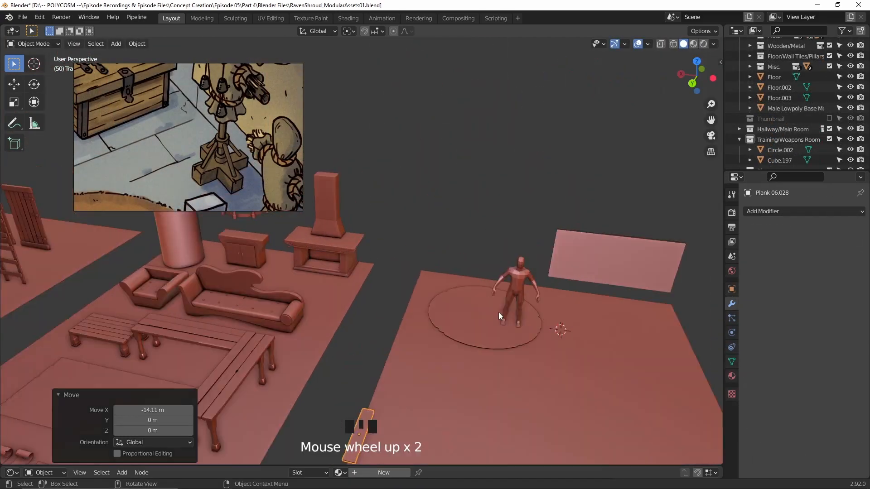
key(g)
key(x)
click(470, 312)
Step: Scale the plank along Z and by about 0.767 along Y to form a beam for the training dummy's stand
click(523, 212)
click(515, 208)
key(s)
key(z)
click(579, 164)
middle_drag(580, 163, 547, 221)
key(s)
key(y)
click(537, 225)
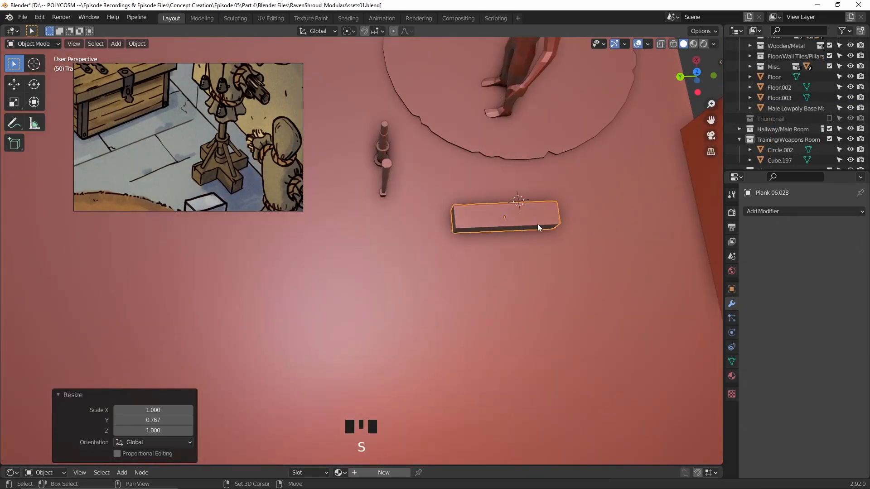
Step: Adjust the height of the base beam of the training dummy's stand along Z
click(502, 305)
key(g)
key(z)
middle_drag(501, 305, 341, 216)
click(557, 275)
Step: Shift the upright leg along Y to the centre of the crossed planks and lower post and planks along Z onto the floor
click(359, 285)
key(g)
key(g)
key(y)
click(363, 268)
key(g)
key(z)
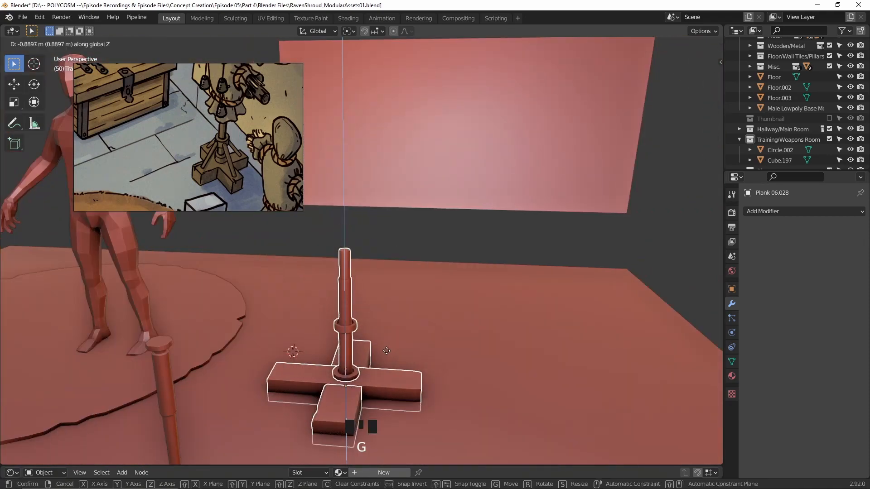
click(363, 347)
Step: Shift the selected part of the dummy's stand along Y, resize it and reposition it
middle_drag(363, 348, 421, 324)
key(g)
key(y)
click(424, 326)
key(s)
click(484, 297)
scroll(484, 298, up, 3)
key(g)
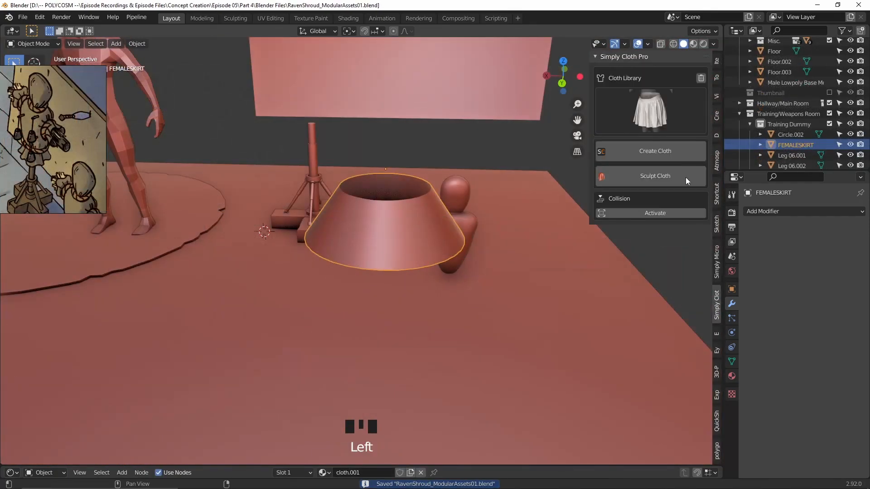
Step: Select the top rim vertices of the skirt mesh in Edit Mode and remove the Pins layer from the cloth's pin layers
key(Tab)
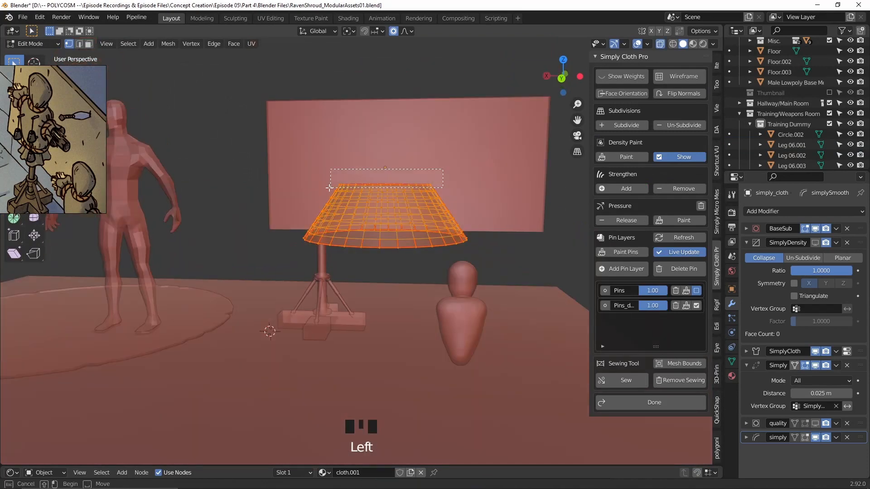
click(675, 292)
key(Tab)
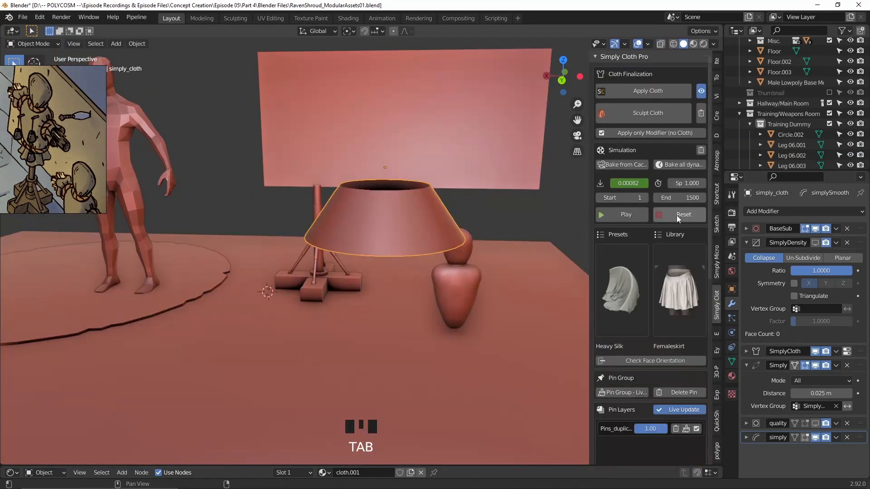
Step: Run the skirt's cloth simulation until it forms folds, stop it and apply the cloth
click(621, 216)
click(621, 217)
middle_drag(526, 217, 487, 222)
key(Tab)
click(630, 217)
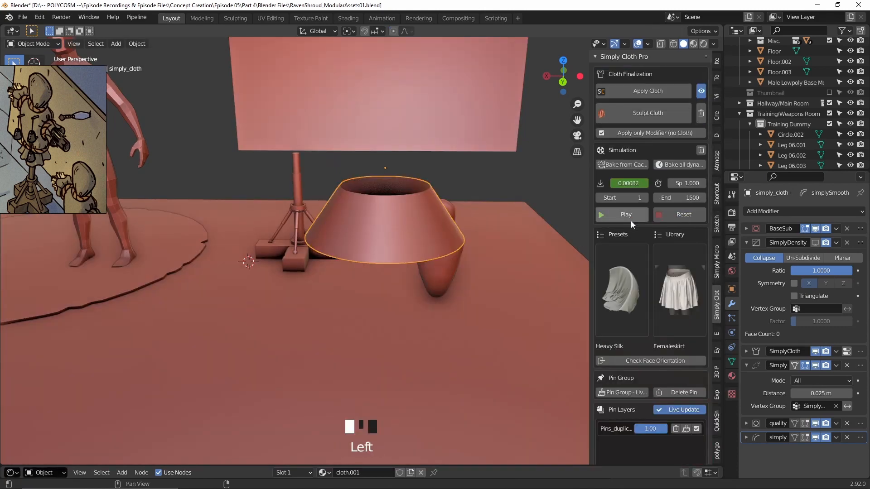
click(626, 217)
click(644, 92)
Step: Select the draped skirt's top rim vertices and scale them inward with proportional editing
key(Tab)
key(alt+z)
middle_drag(446, 188, 447, 170)
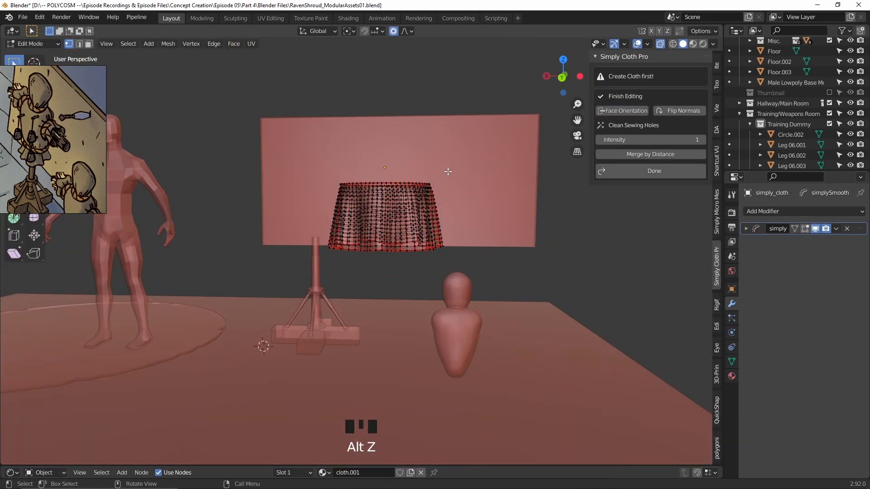
drag(446, 170, 333, 186)
middle_drag(337, 187, 375, 184)
key(alt+z)
key(s)
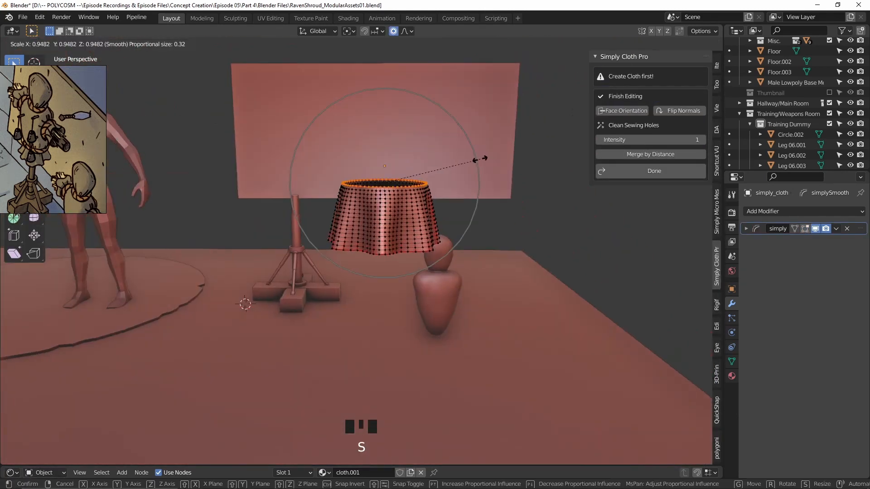
click(462, 164)
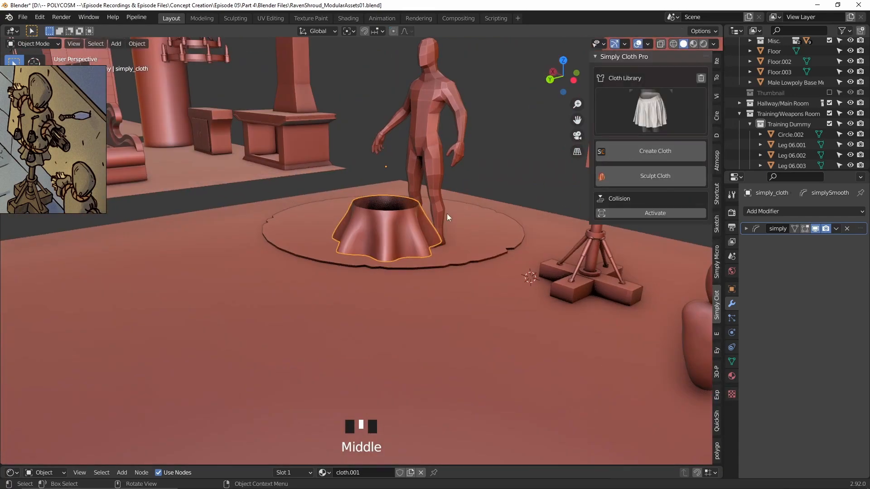
Step: Fit the skirt under the dummy's torso and move torso and skirt together onto the stand's central post
key(g)
middle_drag(471, 358, 455, 313)
shift+click(454, 313)
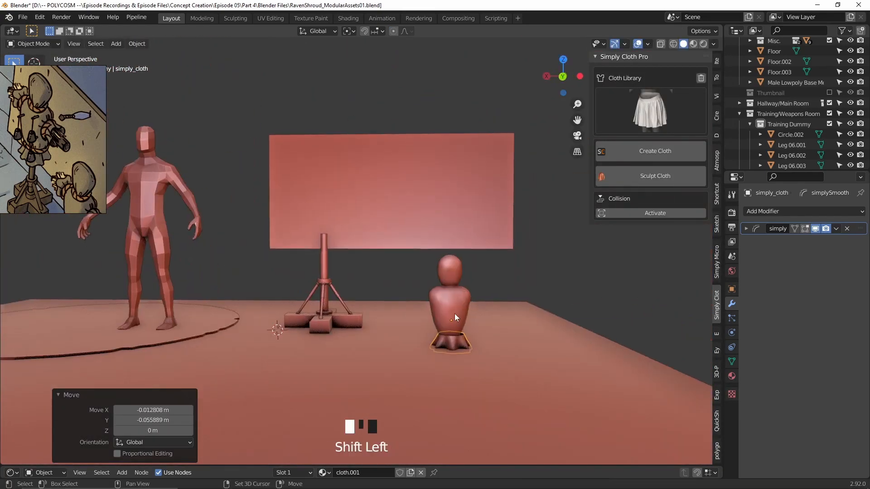
key(g)
click(453, 236)
key(g)
click(329, 267)
middle_drag(328, 267, 462, 285)
scroll(463, 286, up, 7)
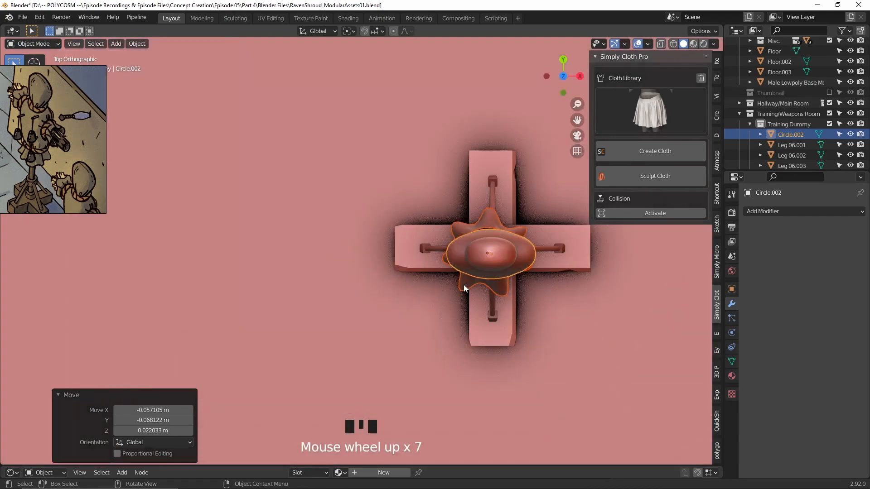
Step: Duplicate the skirt, rotate the copy 90° about Y and place it at the dummy's shoulder as a sleeve
key(shift+d)
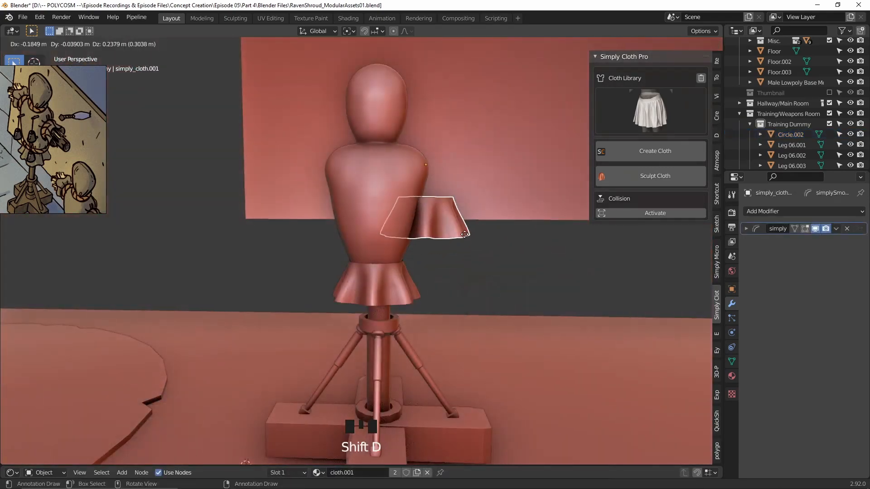
click(476, 230)
key(r)
key(y)
key(9)
key(0)
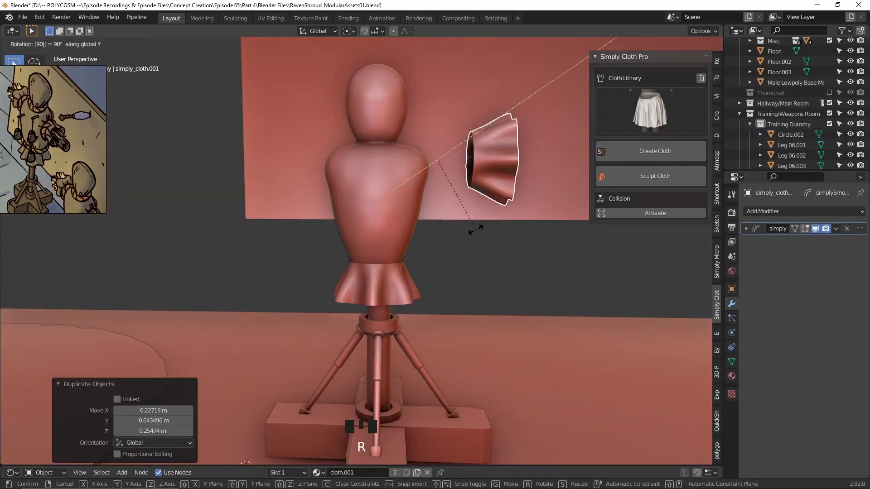
click(496, 180)
middle_drag(496, 181, 534, 183)
Step: Duplicate the sleeve, mirror the copy along global X and move it to the dummy's opposite shoulder
key(shift+d)
click(392, 188)
key(ctrl+m)
key(x)
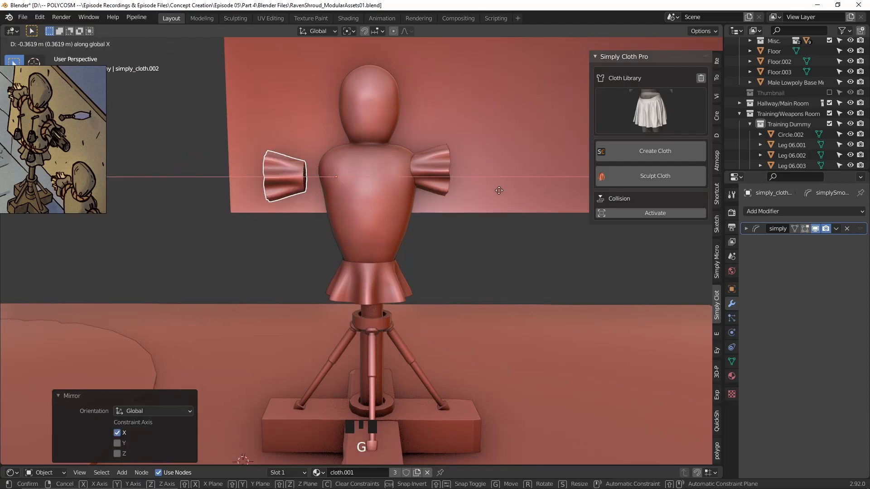
click(519, 191)
middle_drag(376, 196, 350, 199)
key(g)
click(456, 211)
key(g)
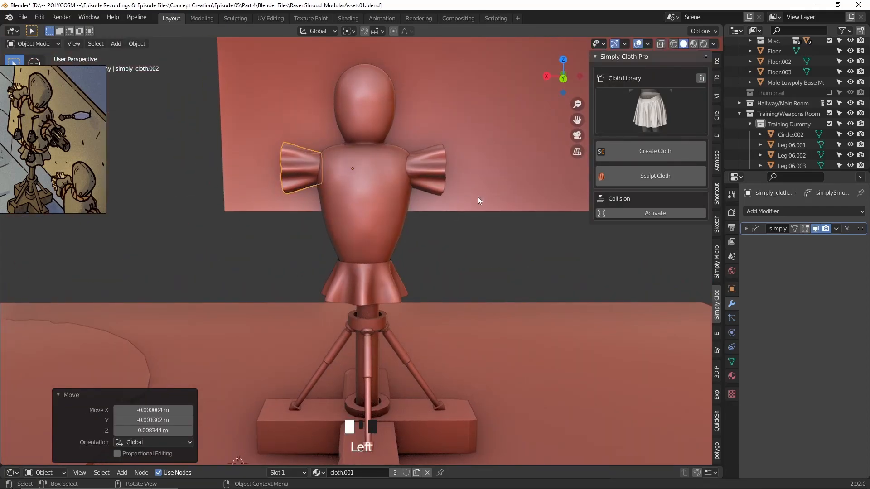
Step: Open the skirt and both sleeves together in Edit Mode and toggle the Face Orientation overlay
click(326, 168)
key(Tab)
click(647, 44)
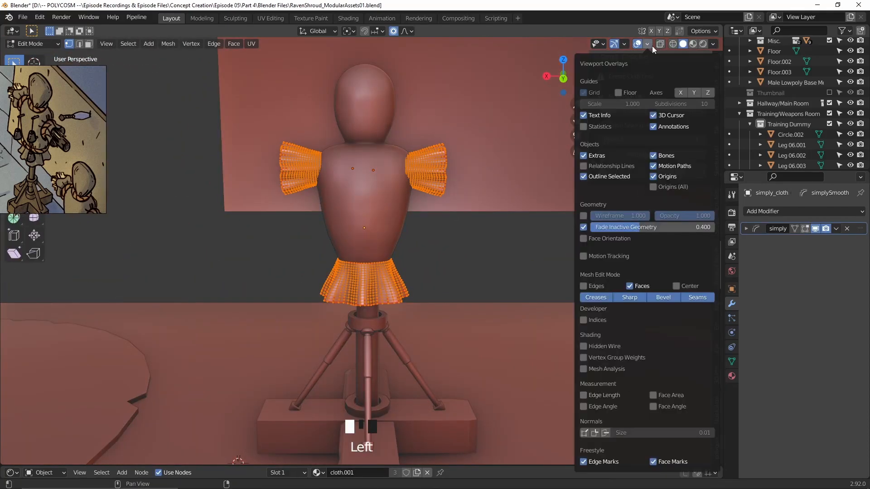
click(609, 238)
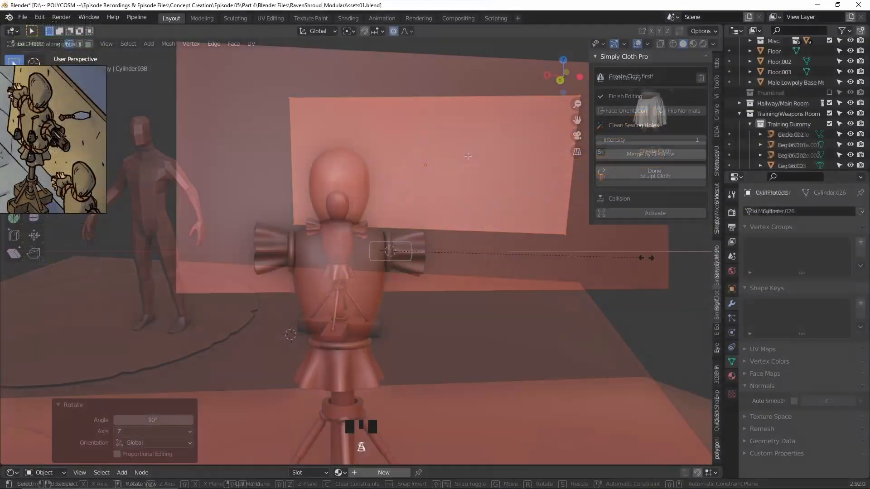
Step: Stretch the cylinder along X so it runs through the dummy's sleeve as an arm
key(s)
key(x)
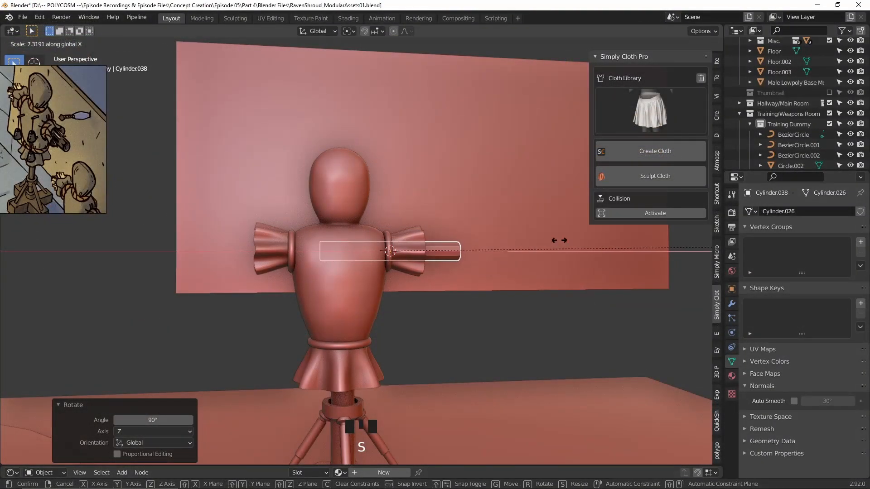
click(383, 290)
middle_drag(390, 286, 362, 341)
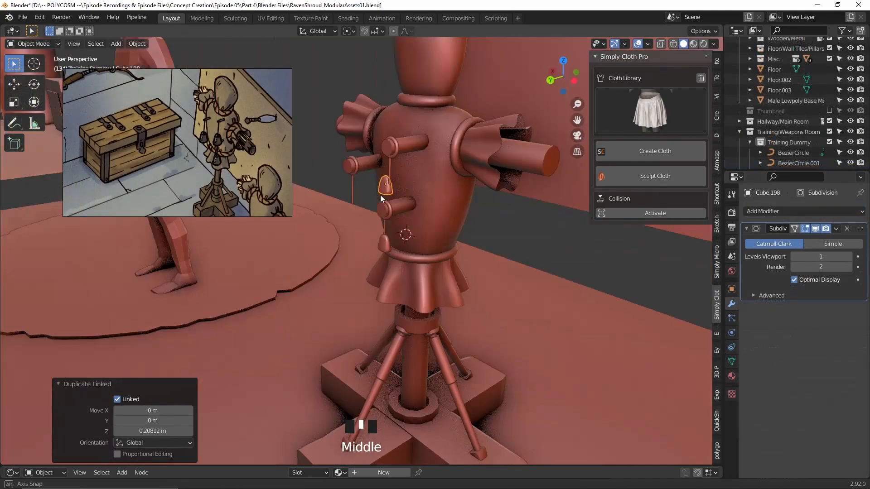
Step: Position the duplicated bell-shaped weight below the dummy's upper peg along Y and adjust the neighbouring hanging parts
key(g)
key(y)
middle_drag(380, 195, 434, 175)
click(439, 191)
key(g)
click(422, 247)
key(g)
click(456, 184)
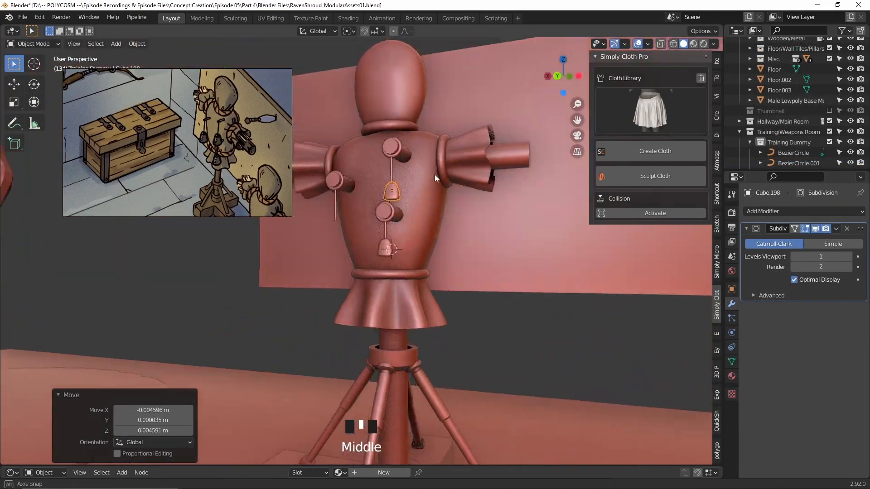
key(shift+Left)
key(shift+Left)
key(g)
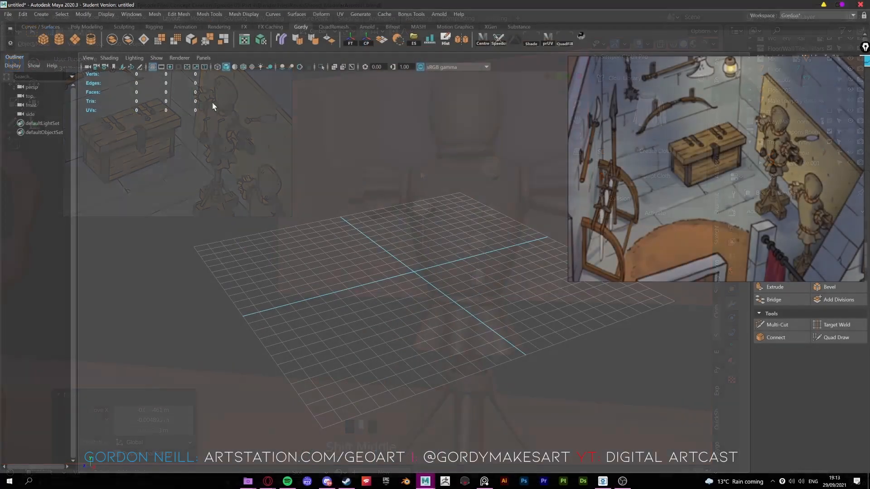
Step: Switch to Maya, rotate the cylinder upright and delete its faces until only a quarter remains for the weapon rack
key(e)
drag(379, 254, 435, 272)
drag(305, 167, 410, 389)
key(Delete)
drag(521, 389, 419, 235)
key(Delete)
Step: Close the open flat sides of the quarter cylinder and adjust its proportions
double_click(423, 223)
click(481, 275)
key(q)
shift+right_drag(420, 235, 462, 237)
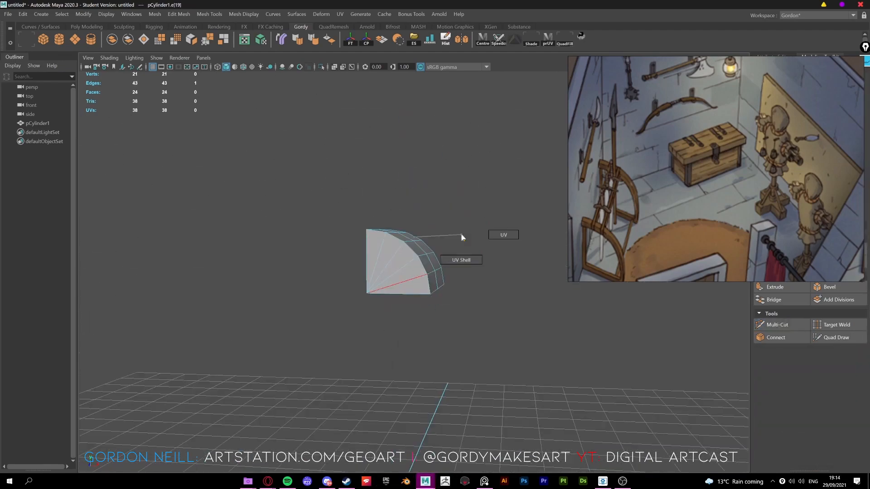
click(426, 260)
key(r)
alt+drag(426, 260, 370, 272)
drag(370, 273, 425, 237)
Step: Extrude the quarter-round side faces with an inward offset and delete the resulting inner faces
right_drag(425, 237, 426, 262)
drag(358, 254, 521, 317)
key(ctrl+e)
drag(641, 343, 644, 342)
key(Delete)
Step: Select the two inner border edge loops and bridge them into a solid, hollow quarter-round frame
right_drag(389, 327, 389, 296)
double_click(389, 335)
shift+double_click(392, 323)
shift+right_drag(410, 307, 408, 414)
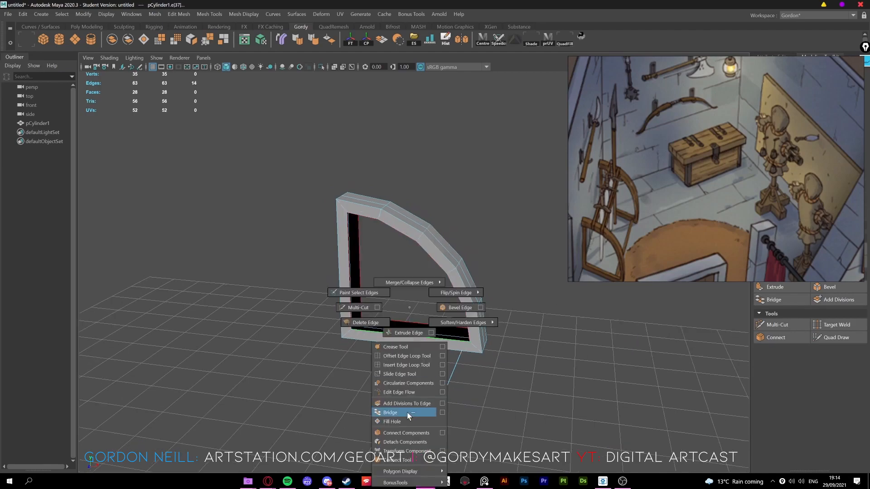
alt+drag(521, 312, 390, 294)
right_drag(390, 294, 415, 276)
alt+drag(415, 276, 523, 332)
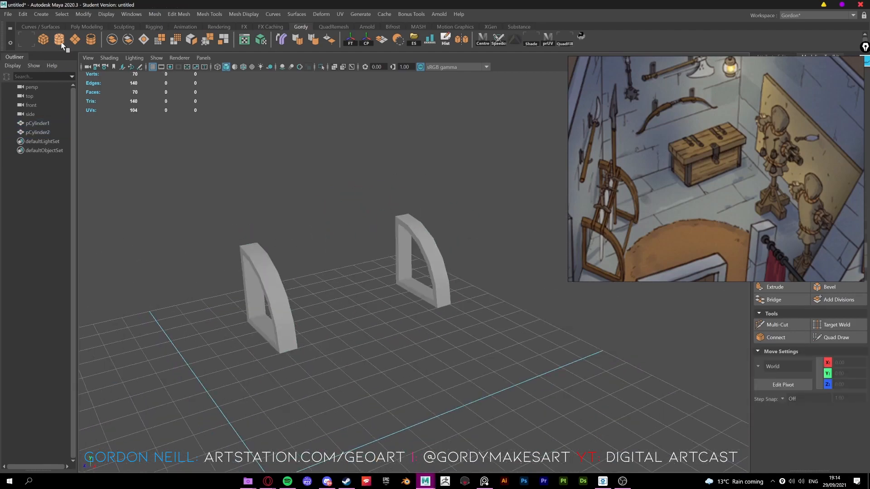
Step: Lower the new cube to the rack frame's base and stretch it along Z to a scale of 3.66 as a crossbar
key(w)
key(f)
alt+drag(346, 330, 218, 318)
drag(392, 216, 393, 245)
alt+drag(317, 272, 421, 272)
key(r)
drag(257, 285, 244, 284)
key(w)
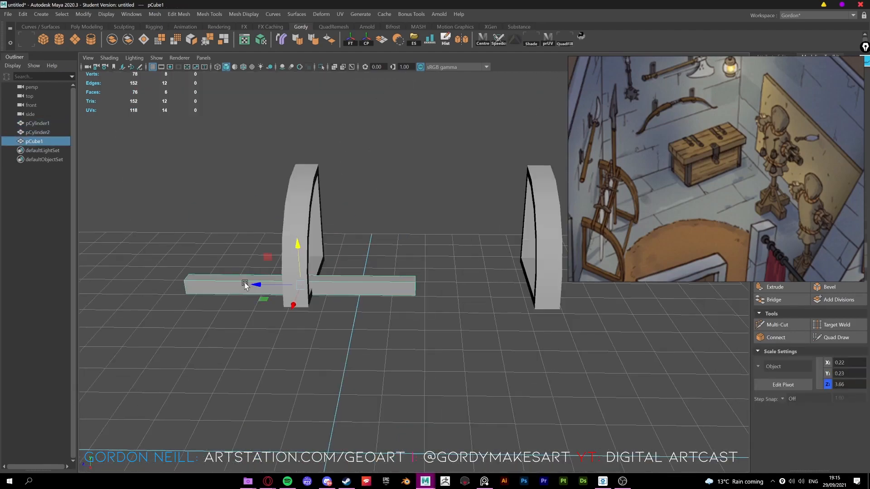
Step: Fit the crossbar between the two rack frames and place a duplicate bar parallel to it at their base
drag(423, 286, 399, 286)
drag(382, 286, 344, 286)
alt+right_drag(398, 290, 474, 311)
alt+drag(474, 311, 351, 261)
key(w)
click(357, 281)
click(501, 351)
alt+drag(501, 351, 420, 308)
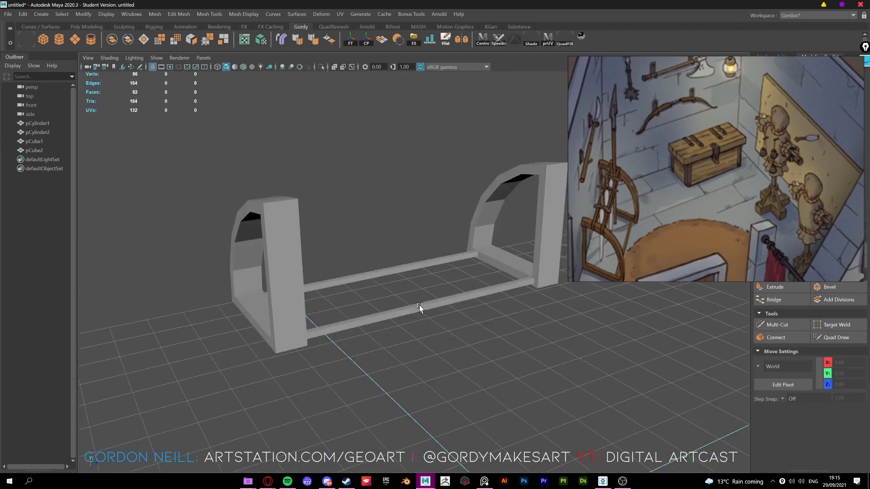
Step: Place a new crossbar along the top of the rack and scale it to about 0.08, 0.22 and 4.47 as a plank spanning both frames
click(399, 209)
alt+drag(457, 194, 392, 261)
click(410, 254)
key(Delete)
click(394, 209)
key(r)
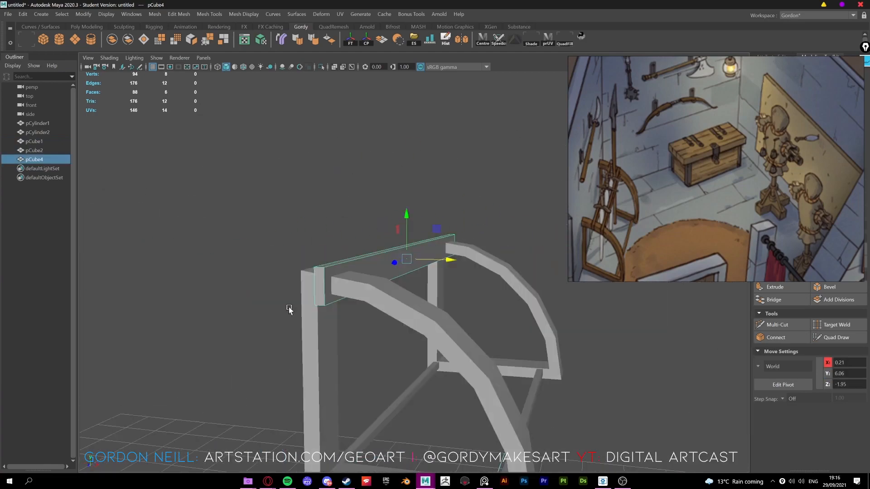
drag(383, 232, 384, 236)
alt+drag(385, 245, 283, 272)
click(271, 240)
alt+middle_drag(235, 272, 410, 334)
click(410, 333)
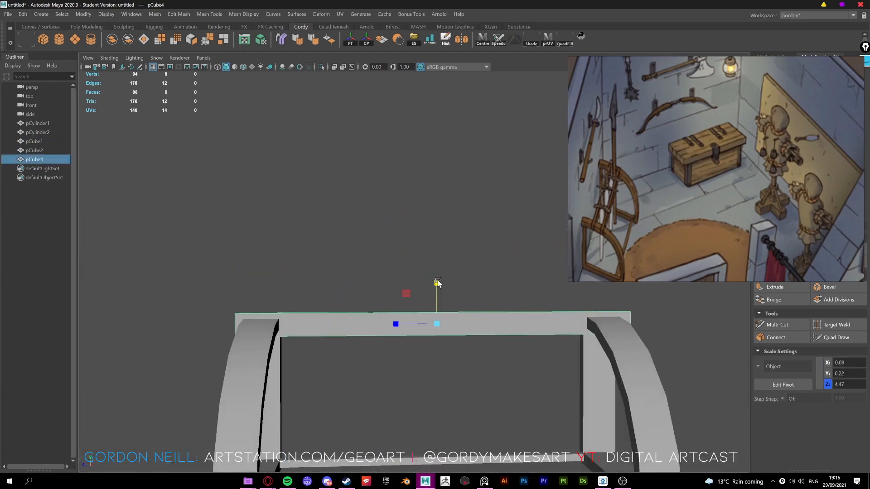
drag(437, 286, 437, 289)
Step: Extrude the two long side faces of the top plank with a 0.06 offset and delete the resulting inner faces
alt+drag(437, 276, 620, 244)
key(F11)
click(471, 269)
alt+drag(476, 305, 601, 331)
shift+click(489, 263)
key(ctrl+e)
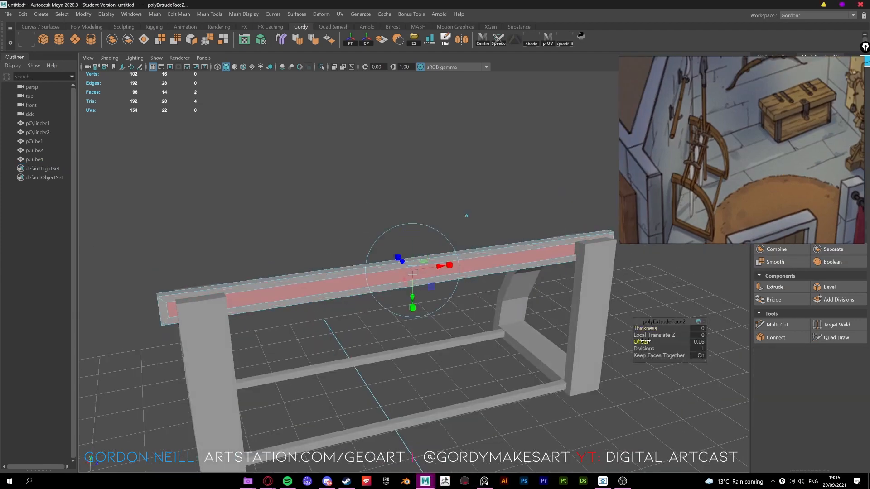
key(Delete)
Step: Bridge the two inner border loops of the hollow top plank and place a duplicate of the plank parallel to it
alt+drag(458, 284, 426, 284)
double_click(422, 289)
shift+double_click(413, 275)
click(419, 245)
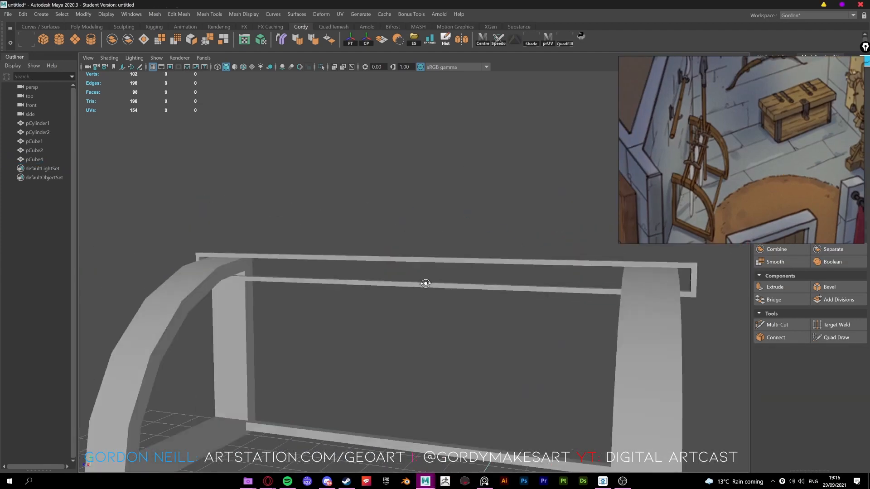
click(425, 283)
key(w)
alt+drag(363, 285, 478, 272)
mouse_move(408, 248)
shift+mouse_down()
mouse_move(362, 249)
mouse_move(408, 247)
mouse_move(365, 241)
shift+mouse_up()
click(326, 218)
alt+drag(308, 290, 388, 324)
scroll(388, 324, down, 5)
Step: Create a cube, raise it above the rack to a height of about 9.18, and stretch it into a tall, narrow sword blade blank
click(44, 39)
drag(306, 382, 290, 136)
alt+middle_drag(380, 293, 380, 341)
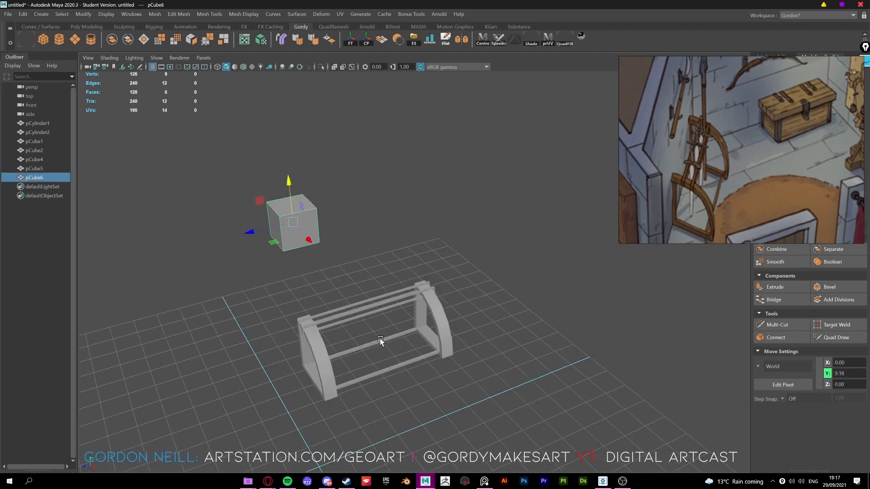
alt+drag(380, 341, 349, 290)
key(r)
drag(328, 228, 328, 118)
key(f)
alt+drag(345, 253, 408, 267)
drag(454, 273, 427, 275)
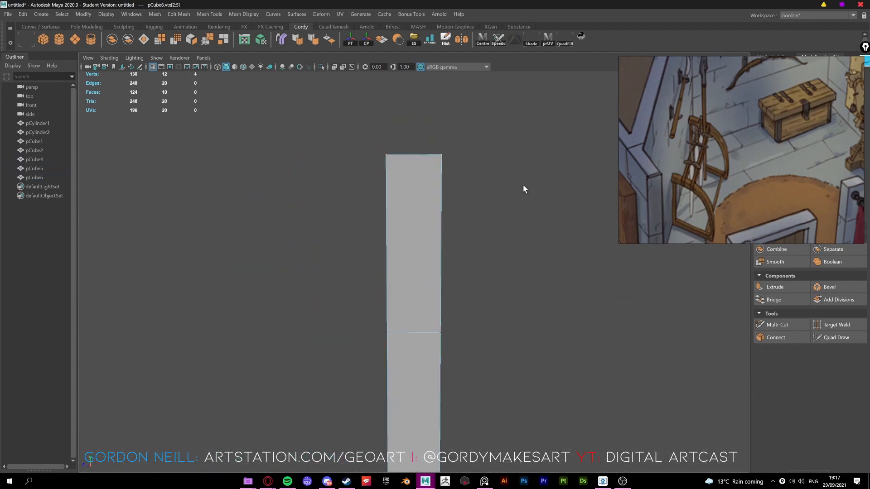
Step: Scale in the blade's top vertices to taper it and insert another edge loop across the blade
alt+drag(524, 190, 408, 204)
key(r)
drag(372, 179, 401, 179)
ctrl+click(414, 320)
alt+drag(444, 253, 390, 277)
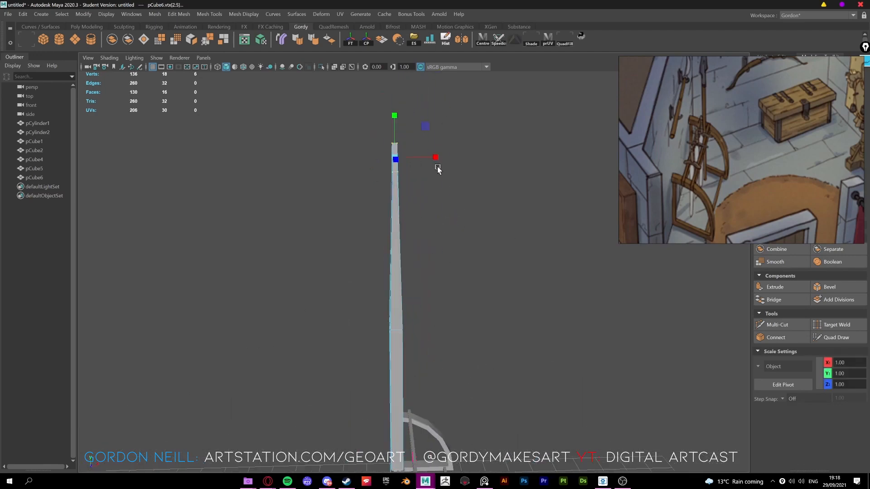
Step: Preview the blade smoothed, add an edge loop, and narrow the vertices at its lower end
alt+drag(422, 305, 385, 208)
key(3)
alt+middle_drag(453, 270, 467, 301)
key(1)
alt+drag(466, 301, 453, 254)
ctrl+click(444, 252)
right_drag(433, 238, 412, 227)
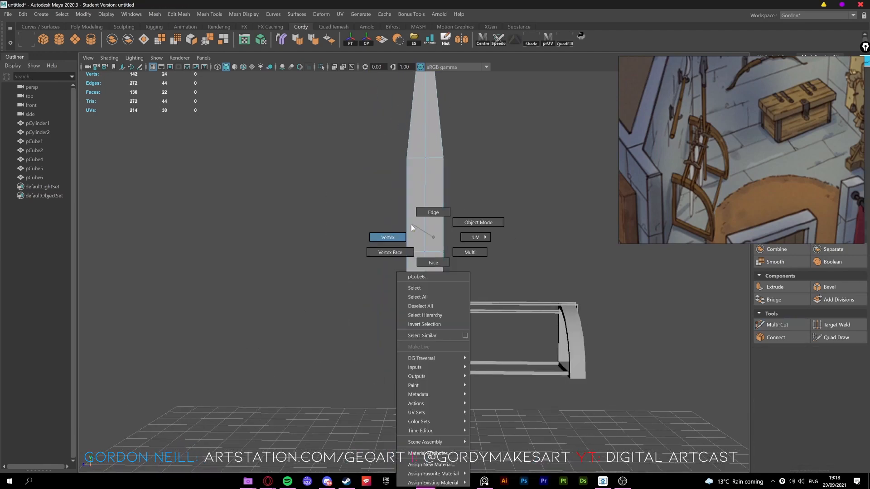
drag(398, 278, 395, 278)
right_drag(421, 226, 442, 210)
Step: Create a cube for the crossguard, raise it to just below the blade, and scale it down
key(w)
alt+middle_drag(391, 159, 396, 209)
click(43, 39)
scroll(453, 295, down, 3)
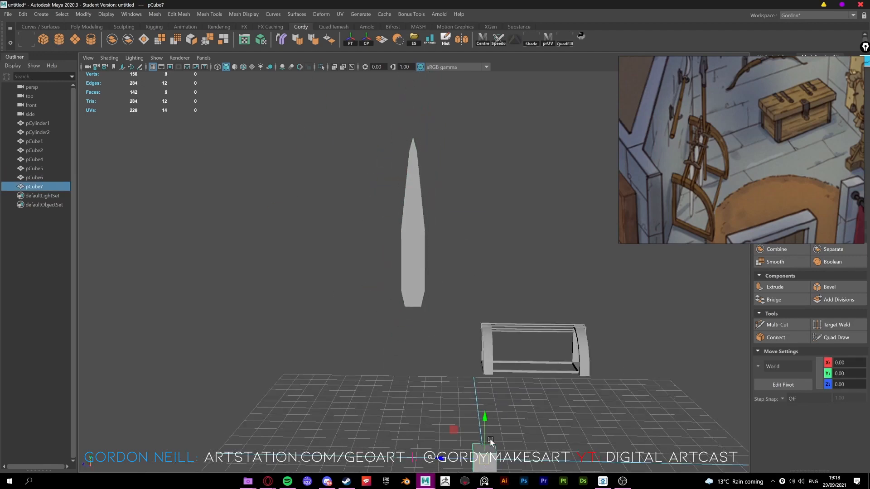
drag(486, 418, 485, 294)
key(r)
drag(372, 270, 367, 276)
key(w)
click(472, 254)
Step: Select the sword blade and adjust its width along Z above the crossguard cube
alt+drag(471, 254, 398, 268)
scroll(408, 254, down, 4)
click(406, 217)
key(r)
drag(373, 228, 408, 244)
scroll(417, 272, up, 3)
key(ctrl+shift+x)
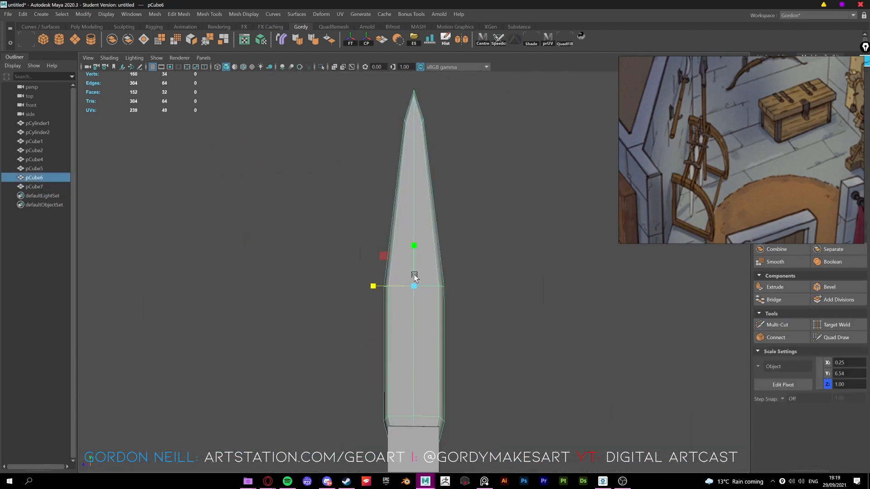
click(423, 307)
alt+drag(423, 307, 433, 227)
right_drag(450, 364, 450, 363)
Step: Flatten the crossguard cube vertically and move it up against the base of the blade
click(433, 358)
key(w)
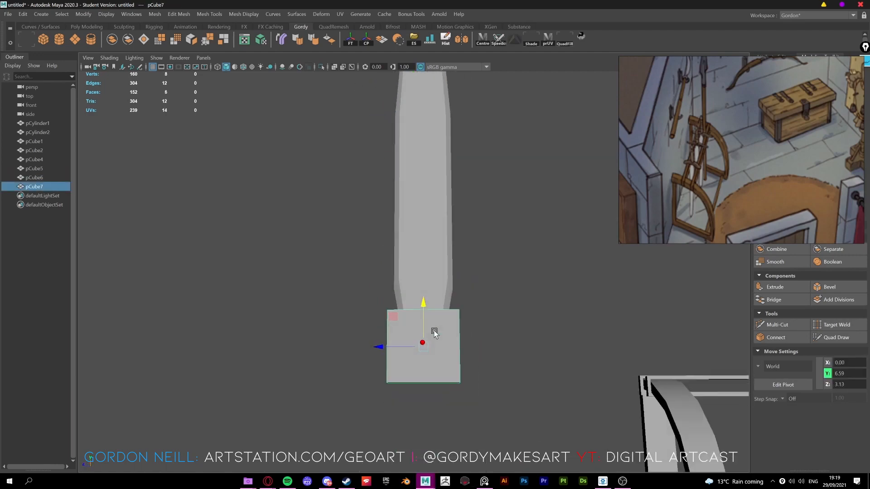
scroll(436, 361, up, 4)
alt+drag(433, 332, 539, 331)
key(r)
drag(414, 231, 413, 254)
key(w)
drag(413, 233, 414, 195)
click(502, 314)
scroll(502, 314, down, 2)
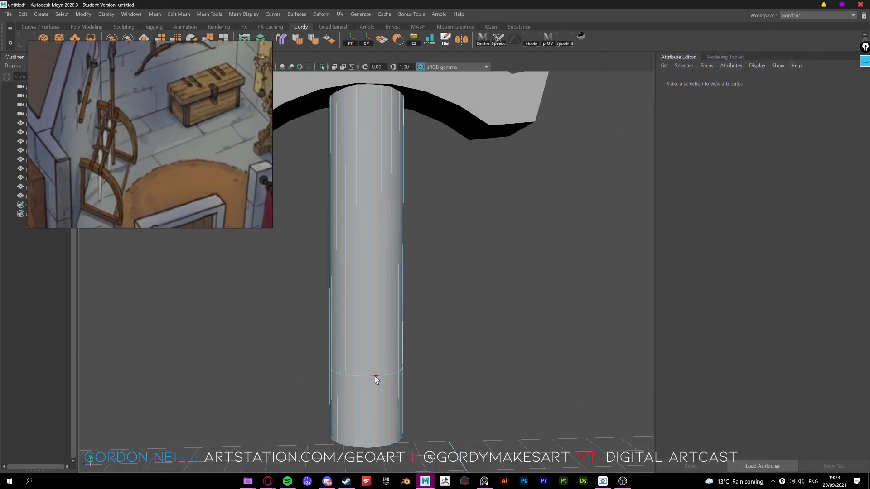
Step: Extrude the ring of faces near the lower end of the sword grip inward to form a groove
key(ctrl+e)
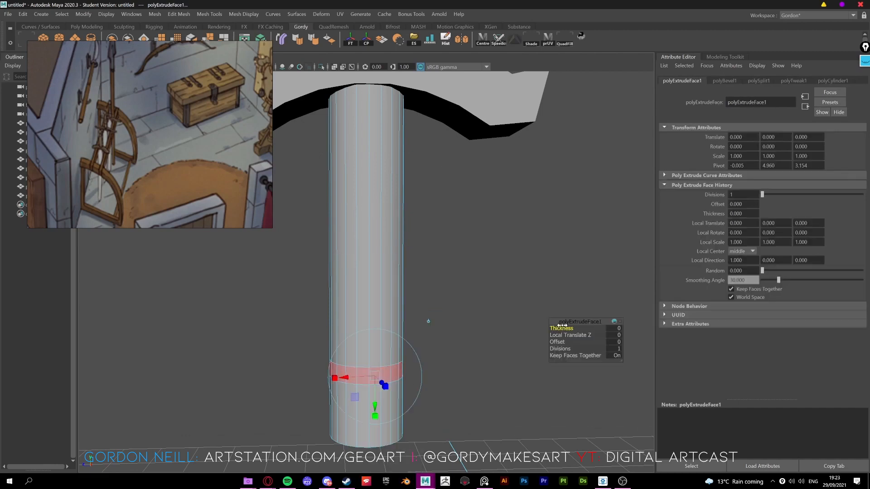
drag(562, 325, 554, 327)
click(458, 346)
Step: Create a polygon sphere and position it at the lower end of the grip as the sword's pommel
scroll(406, 353, down, 8)
shift+right_drag(380, 322, 371, 312)
key(f)
drag(349, 296, 339, 296)
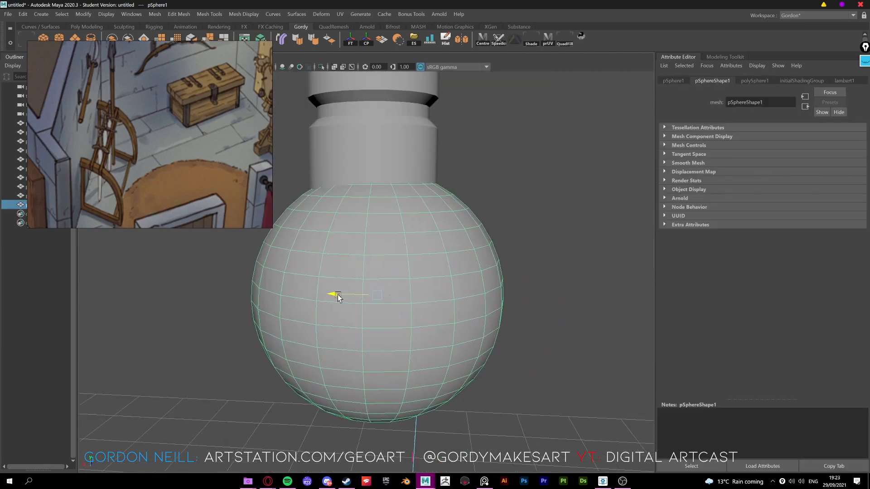
scroll(330, 295, down, 4)
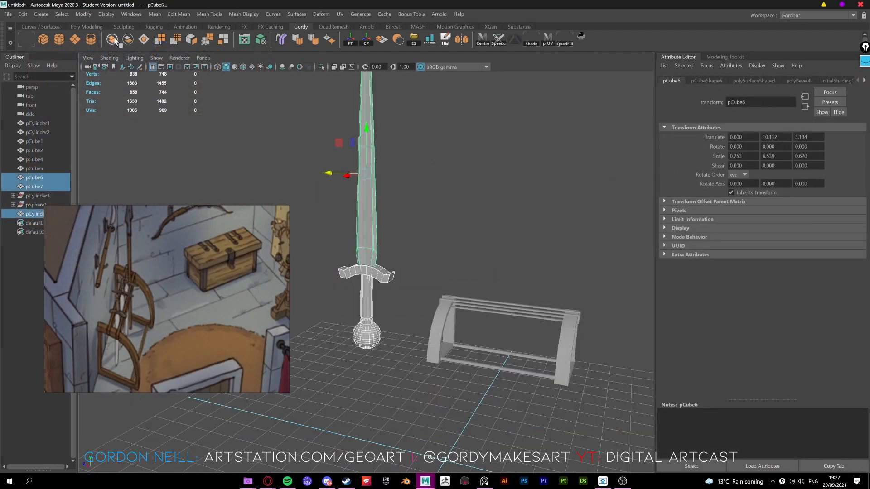
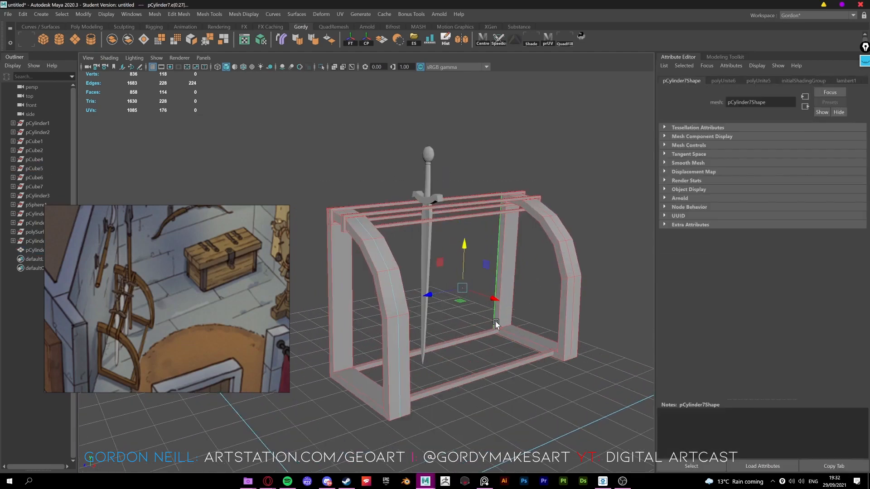
Step: Select the hard edge loops around the rack's frames, crossbars and top joints, and bevel them
double_click(414, 252)
alt+drag(495, 323, 507, 288)
shift+double_click(507, 287)
alt+drag(388, 295, 467, 358)
shift+double_click(470, 375)
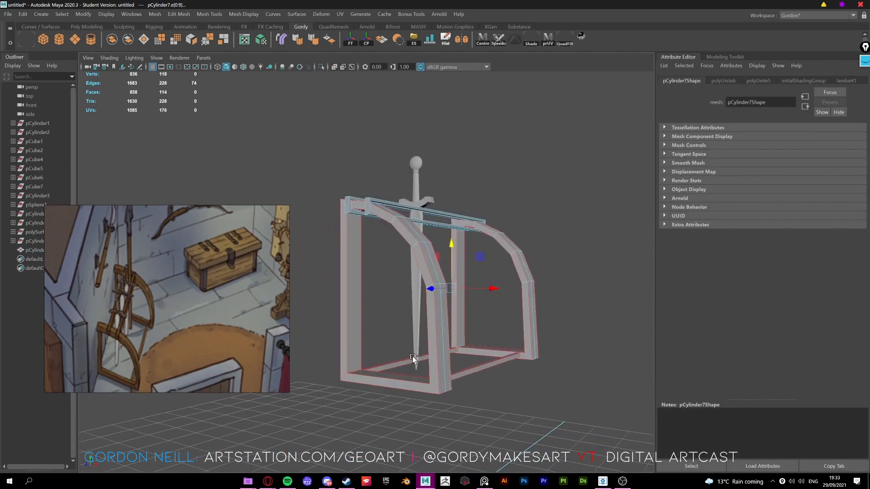
alt+drag(492, 327, 396, 262)
shift+double_click(395, 262)
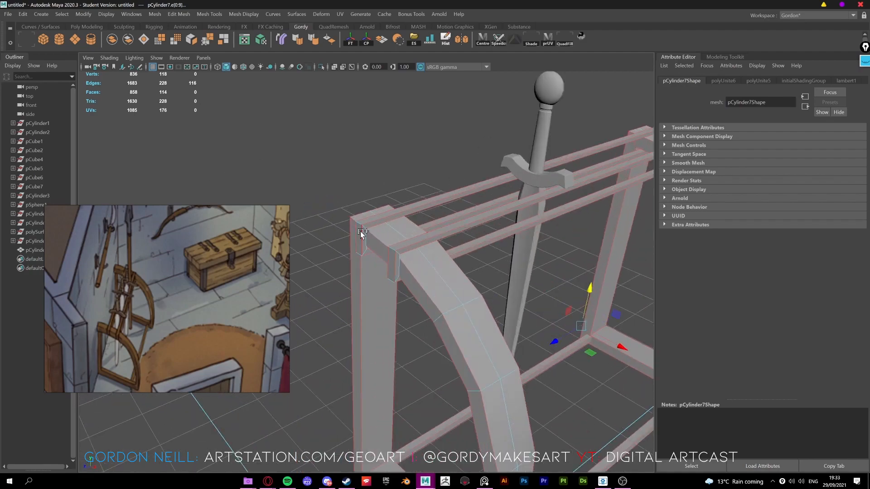
shift+double_click(360, 254)
alt+drag(491, 244, 479, 299)
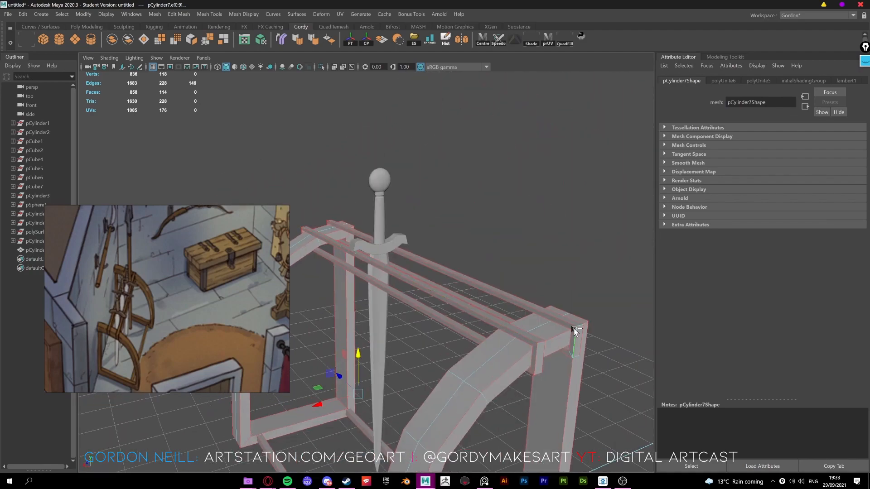
shift+double_click(574, 331)
alt+drag(575, 332, 567, 339)
key(f)
key(ctrl+b)
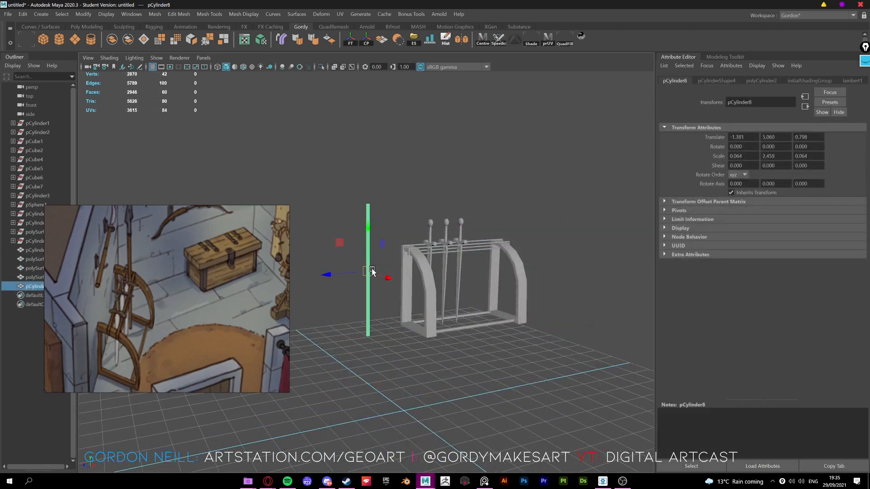
Step: Create a cube for the spearhead, raise it above the top of the spear shaft, and split it down the middle
scroll(408, 235, up, 5)
click(444, 198)
alt+drag(444, 198, 454, 202)
right_drag(413, 204, 413, 172)
middle_drag(149, 272, 182, 317)
click(43, 40)
drag(406, 362, 410, 218)
drag(424, 273, 407, 260)
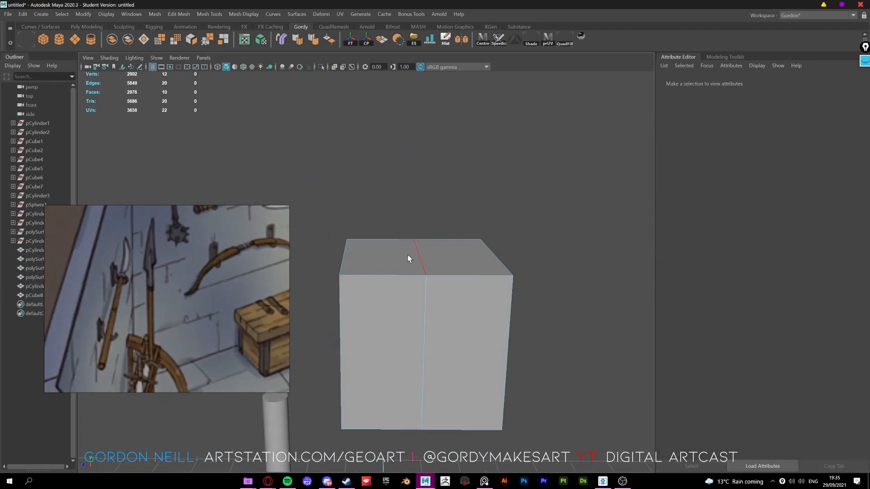
Step: Target-weld the spearhead cube's top corner vertices to the centre ones to form a triangular wedge
shift+right_drag(409, 259, 452, 286)
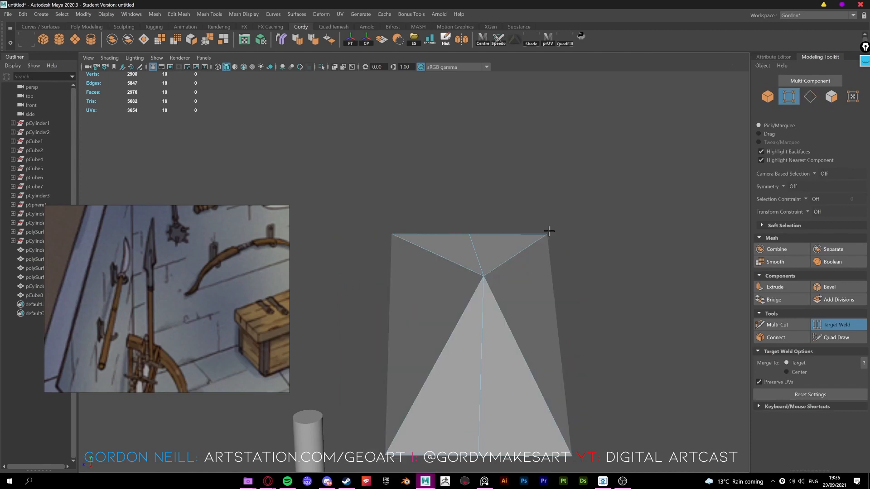
drag(548, 233, 469, 234)
drag(392, 233, 470, 233)
right_drag(483, 237, 527, 223)
Step: Move the spearhead wedge into position above the shaft at a height of about 8.04
key(w)
drag(457, 304, 435, 304)
alt+drag(435, 305, 469, 312)
drag(457, 275, 455, 254)
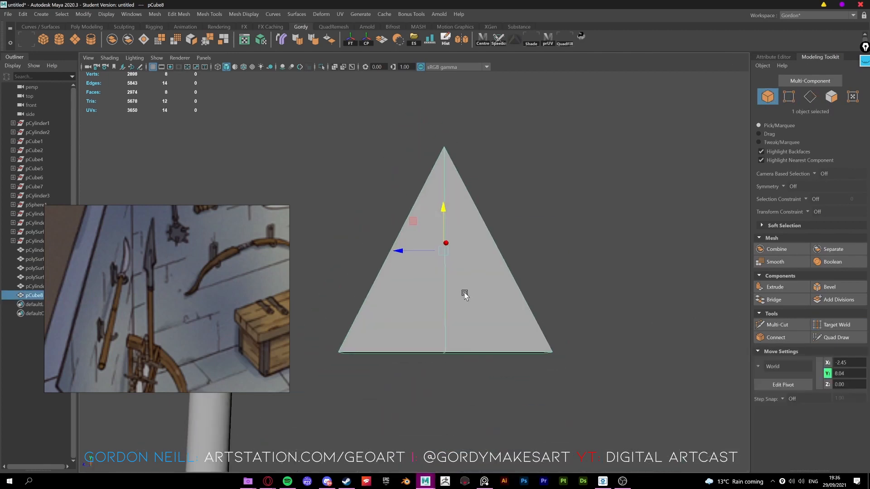
Step: Cut extra edges into the lower part of the spearhead and extrude a neck from its underside
mouse_move(465, 294)
alt+mouse_down()
mouse_move(421, 305)
mouse_move(453, 304)
alt+mouse_up()
key(ctrl+shift+x)
alt+drag(554, 298, 565, 328)
drag(646, 328, 628, 329)
drag(639, 335, 644, 334)
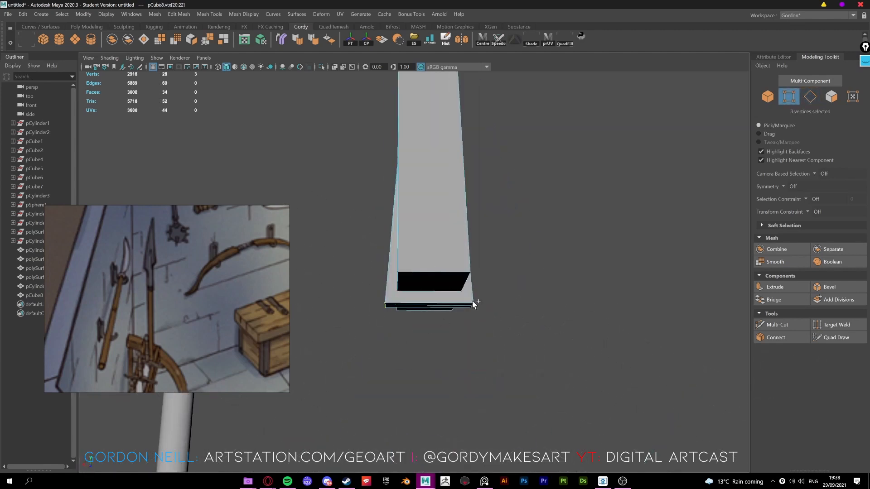
Step: Insert an edge loop down the middle of the spearhead's neck and bevel the ten selected centre edges
alt+drag(394, 309, 422, 296)
key(ctrl+shift+x)
ctrl+click(422, 296)
shift+right_drag(449, 192, 471, 192)
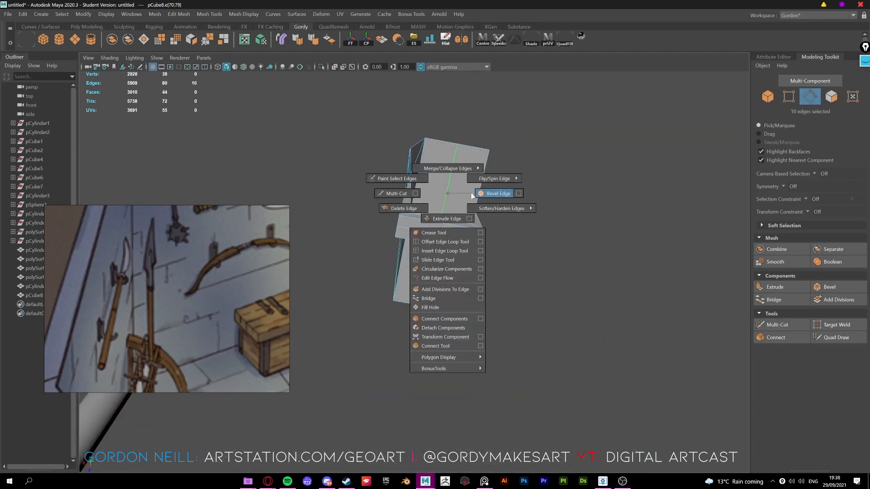
Step: Extrude the selected face of the spearhead and scale in a group of its vertices to refine the shape
alt+drag(471, 192, 484, 260)
click(458, 273)
key(ctrl+e)
alt+middle_drag(484, 260, 500, 327)
right_drag(501, 272, 471, 272)
drag(489, 122, 385, 175)
key(r)
drag(400, 156, 430, 161)
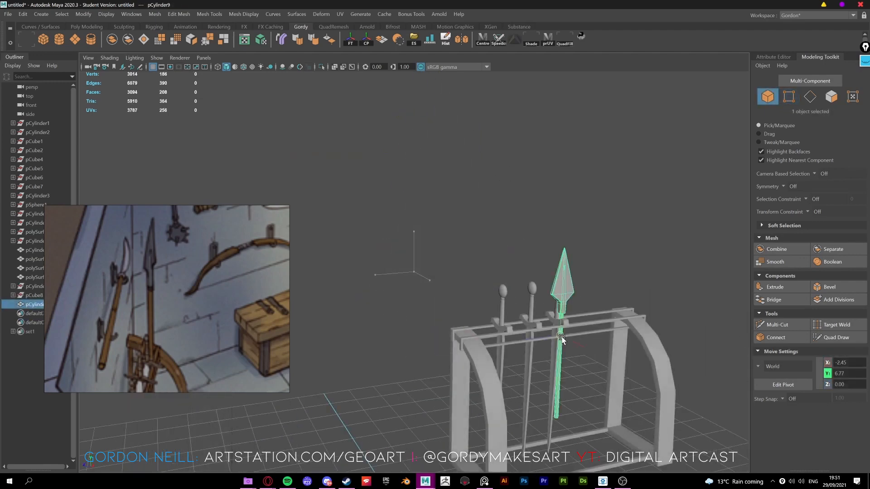
alt+drag(453, 271, 558, 311)
click(557, 311)
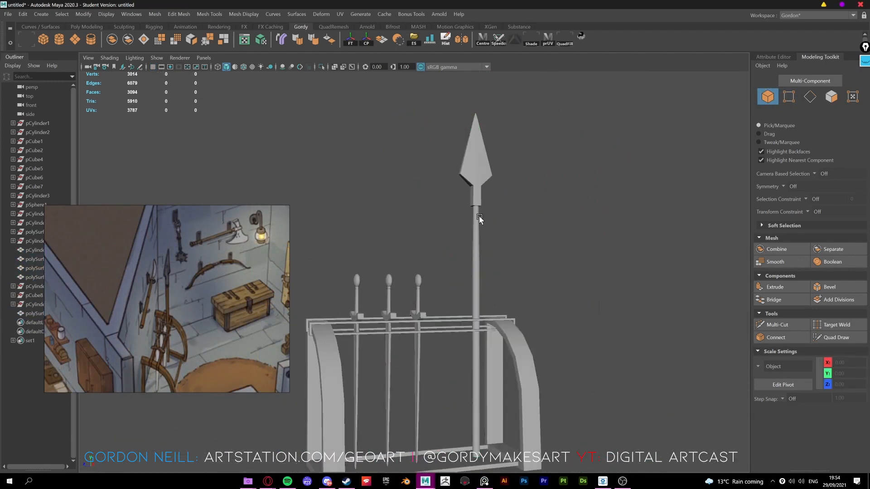
alt+drag(479, 219, 548, 284)
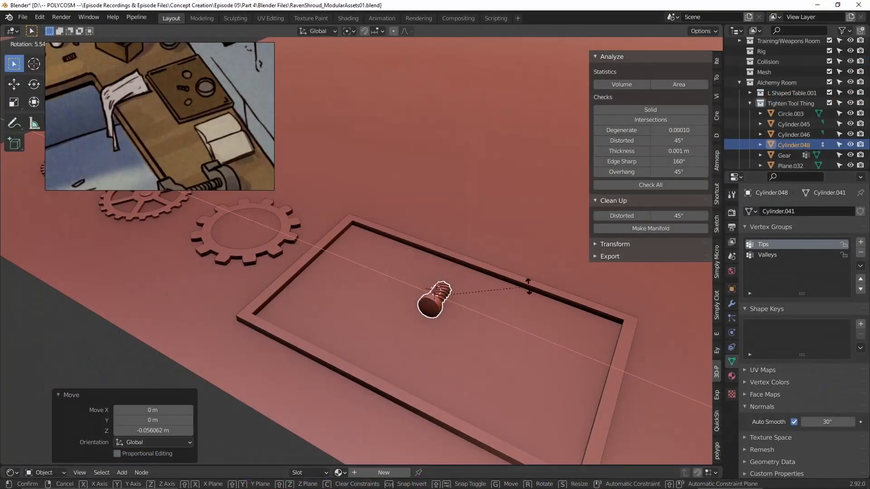
Step: Rotate the small screw about Z, scale it, and move it along X to lie inside the tray frame
click(484, 369)
mouse_move(484, 369)
middle_down()
mouse_move(440, 257)
mouse_move(492, 356)
middle_up()
key(r)
key(z)
click(503, 344)
key(s)
click(557, 317)
key(g)
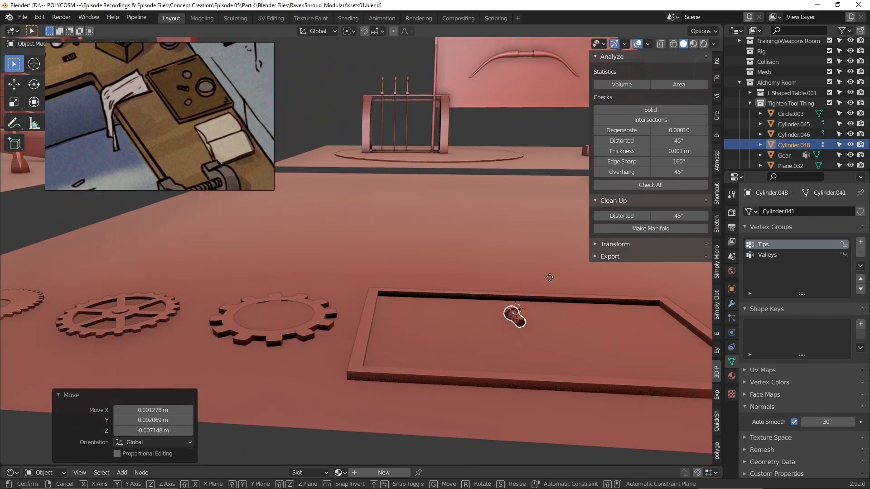
key(x)
click(500, 280)
Step: Add a cylinder inside the tray, scale it uniformly to 0.094 and then flatten it along Z
scroll(501, 280, down, 2)
middle_drag(500, 281, 484, 323)
scroll(398, 295, down, 1)
shift+middle_drag(455, 285, 434, 220)
scroll(443, 295, up, 2)
key(shift+a)
mouse_move(443, 269)
click(501, 80)
scroll(466, 155, down, 3)
key(s)
click(404, 275)
key(s)
key(z)
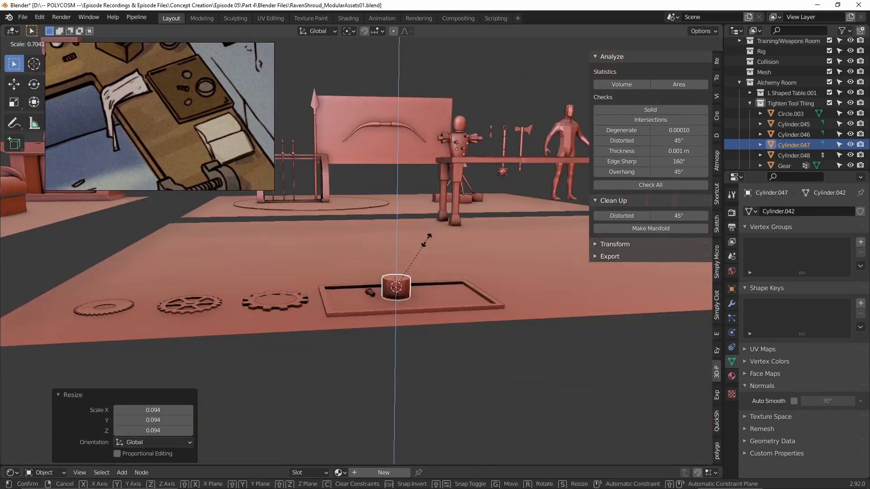
click(443, 258)
scroll(483, 283, up, 4)
Step: Extrude the cylinder's inner top face downward to hollow it into a thick-walled ring
key(Tab)
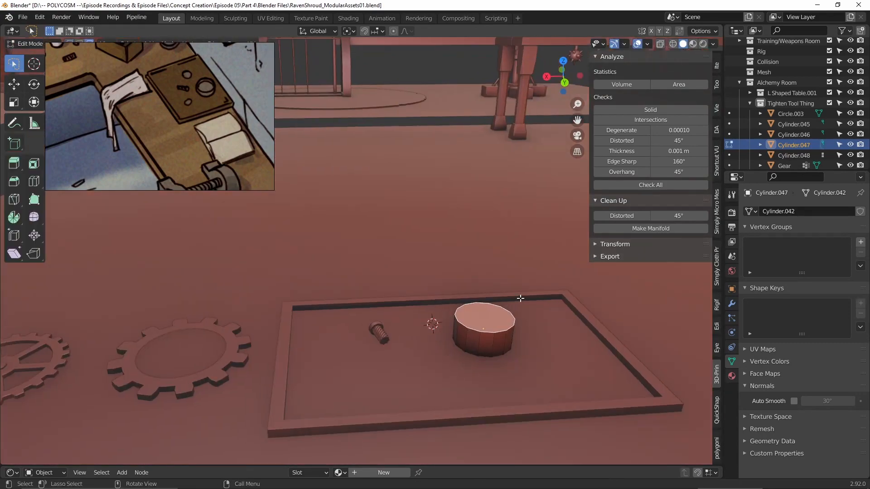
click(533, 291)
key(e)
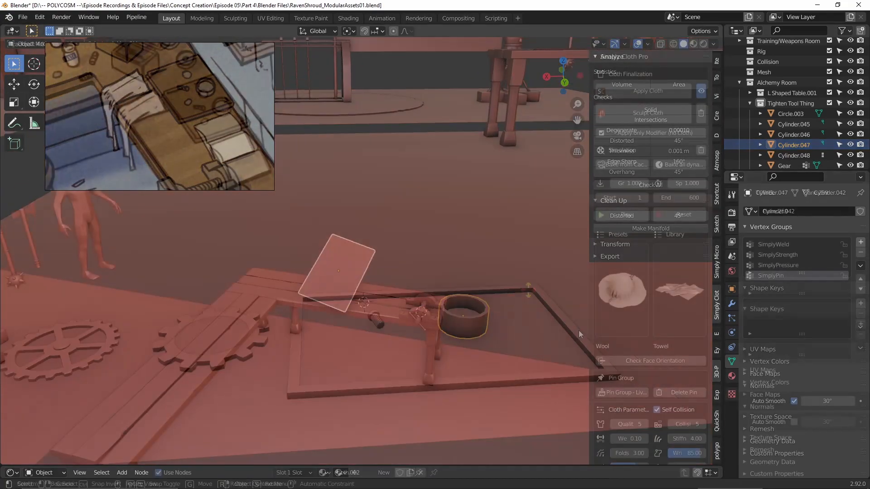
Step: Run the towel's cloth simulation so that it drapes over the edge of the L-shaped table
click(635, 212)
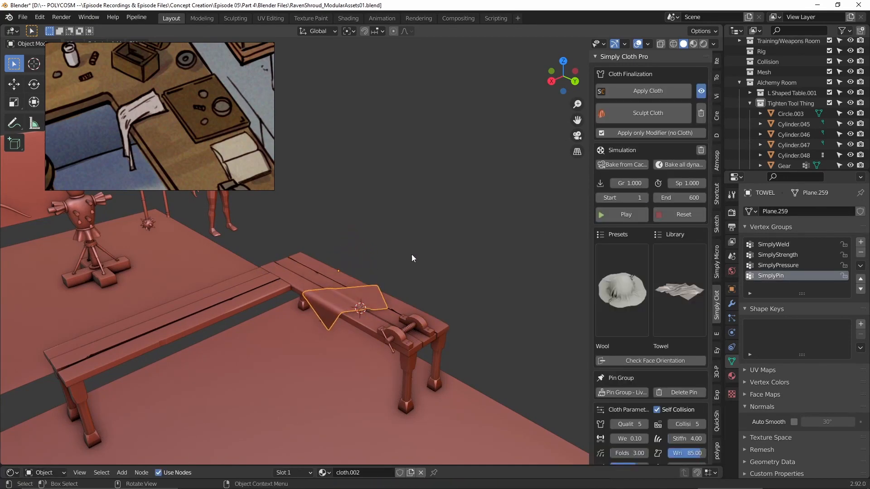
click(626, 214)
middle_drag(521, 253, 453, 290)
Step: Duplicate the towel cloth, move the copy above the table's longer arm and tilt it with a free rotation
key(shift+d)
right_click(369, 272)
key(g)
click(341, 311)
middle_drag(341, 311, 363, 281)
key(r)
key(r)
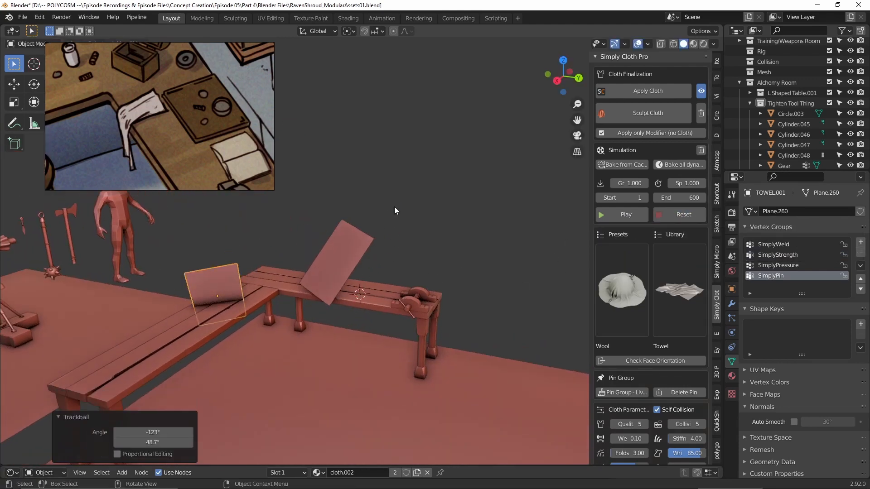
key(g)
Step: Reset and rerun the cloth simulation, and activate collision on the planks of the table's longer arm
click(683, 215)
click(624, 216)
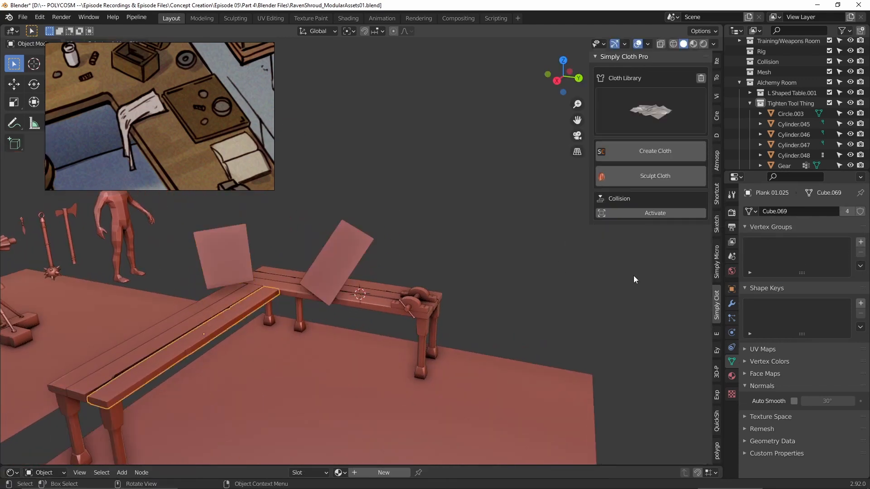
double_click(639, 217)
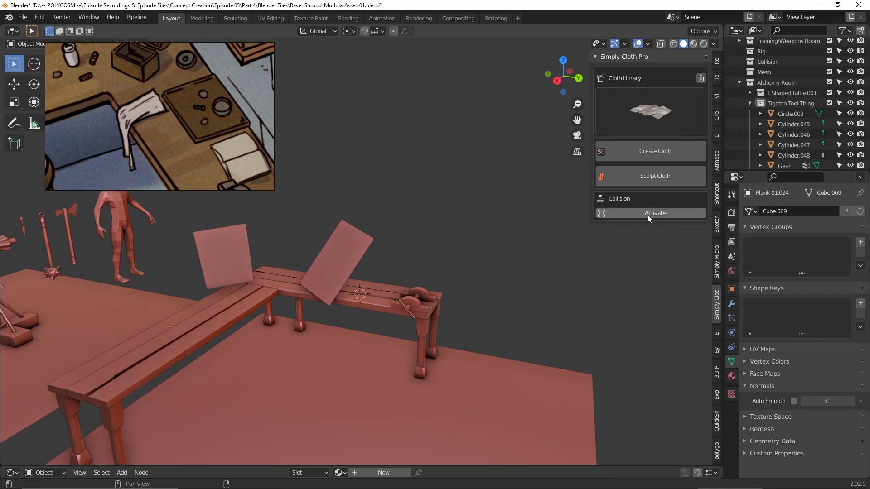
Step: Save the file and simulate both towels falling onto the table
click(362, 247)
key(ctrl+s)
click(634, 214)
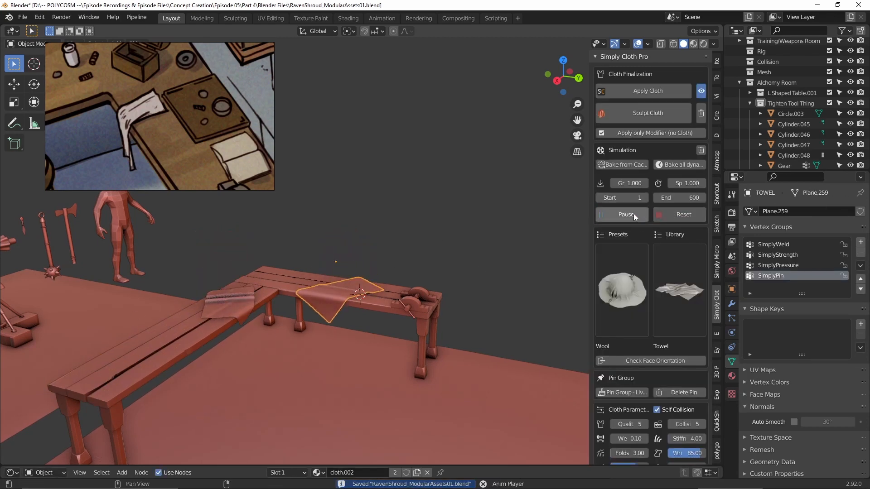
click(634, 213)
Step: Reset the simulation, re-angle the duplicate towel above the table and simulate it again for a more crumpled drape
scroll(268, 341, down, 3)
middle_drag(312, 333, 227, 343)
scroll(334, 341, up, 4)
click(680, 216)
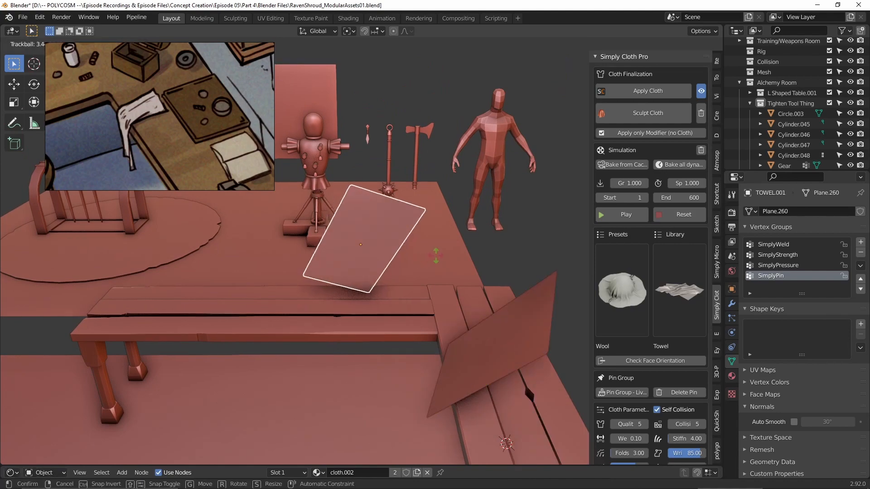
click(635, 215)
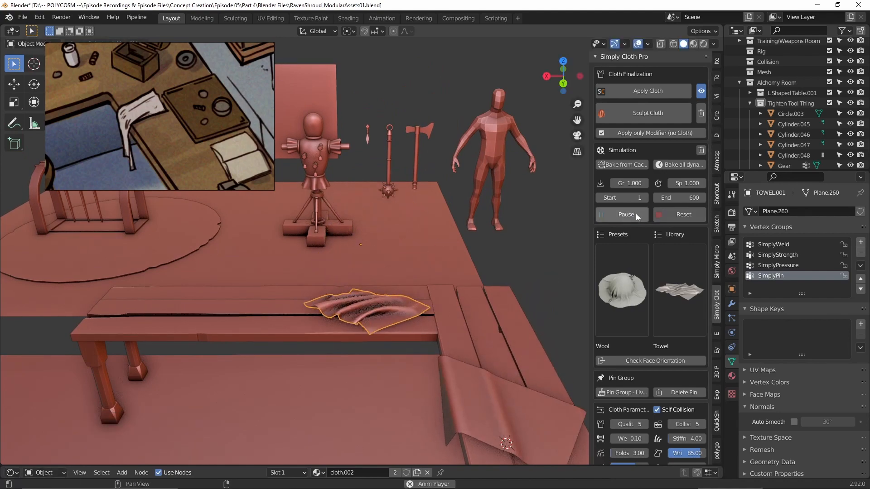
middle_drag(522, 272, 474, 319)
scroll(468, 306, down, 3)
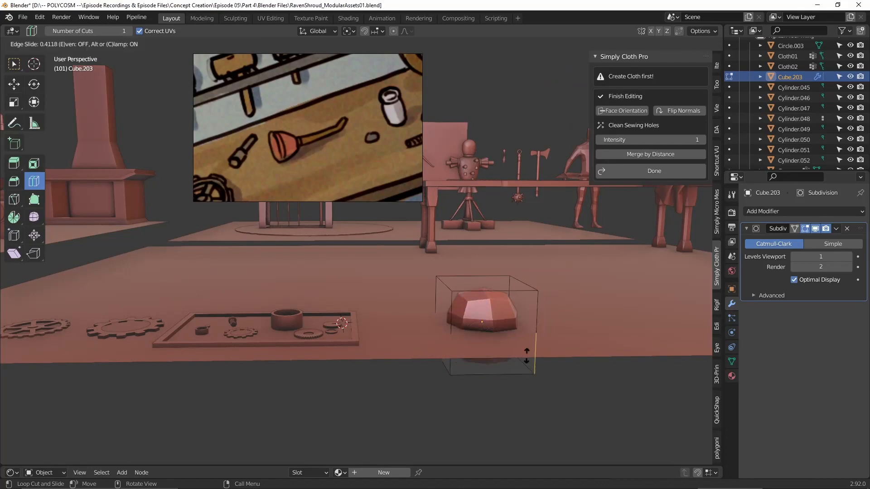
Step: Place an edge loop on the subdivided cube, then adjust the resulting dome's height and scale it down
click(457, 290)
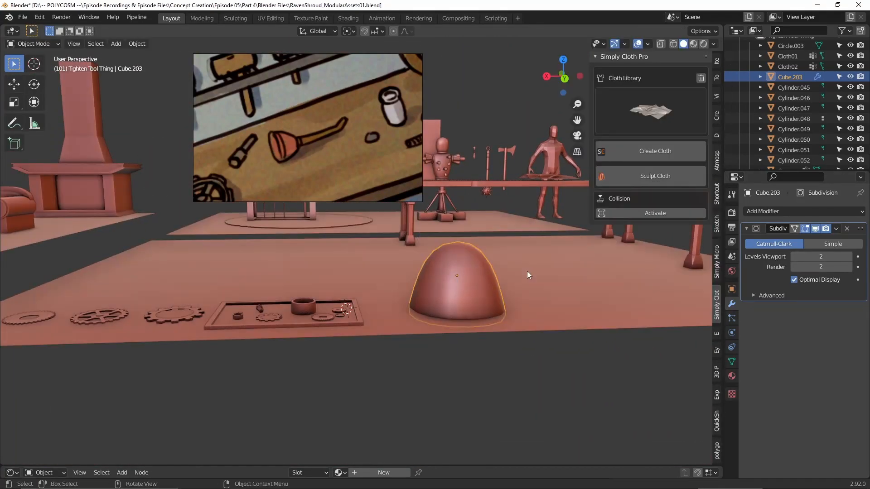
key(g)
key(z)
click(528, 265)
key(s)
key(s)
click(437, 300)
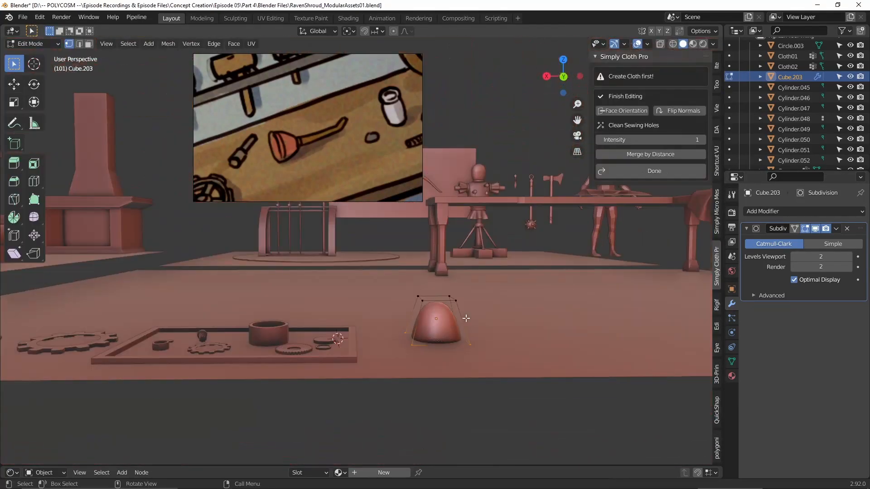
Step: Extrude the dome's lower ring of faces along their normals as a rim and turn on Auto Smooth at 30°
click(477, 340)
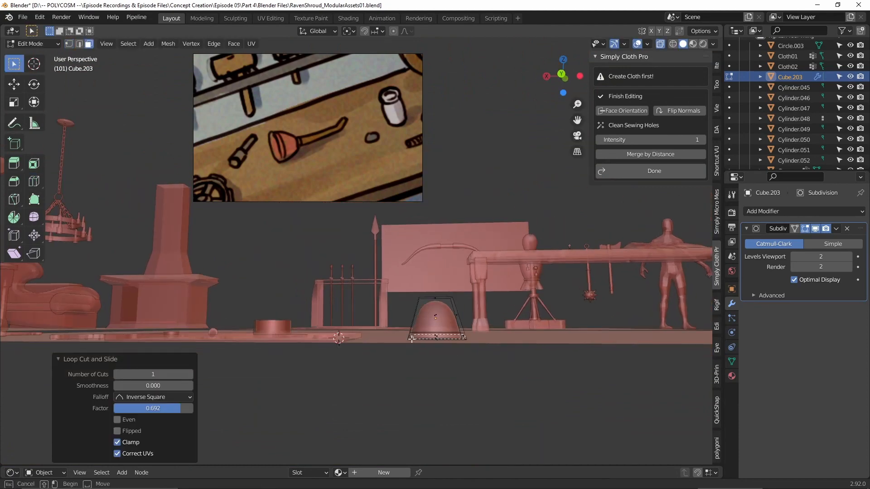
key(alt+e)
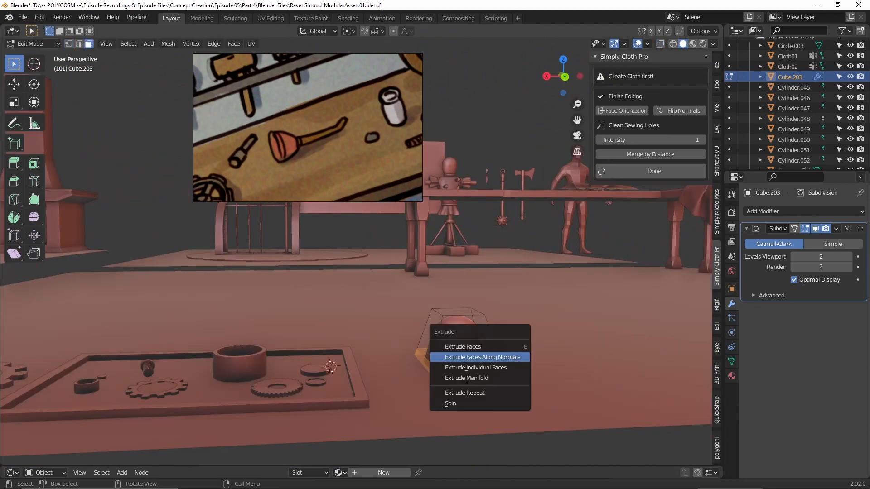
click(476, 357)
click(113, 321)
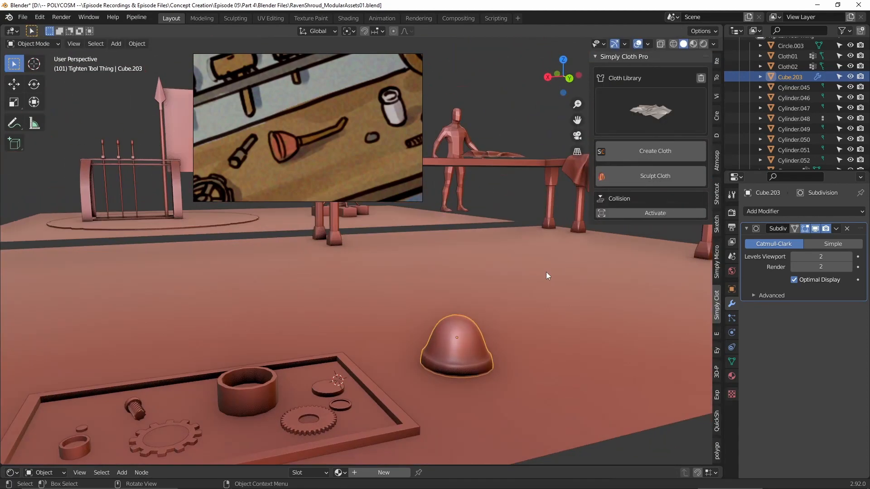
click(732, 361)
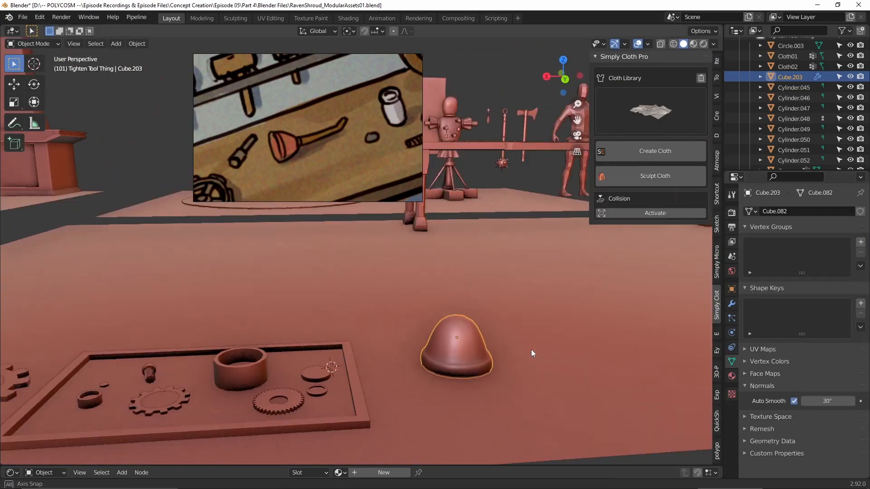
Step: Add a torus, scale it down including along Z, and raise it along Z as a collar on the dome's top
middle_drag(531, 349, 461, 326)
key(shift+a)
mouse_move(435, 268)
click(528, 101)
mouse_move(181, 314)
mouse_down()
mouse_move(167, 314)
mouse_move(193, 303)
mouse_up()
scroll(584, 257, down, 3)
key(s)
click(445, 318)
key(s)
key(z)
click(660, 332)
key(g)
key(z)
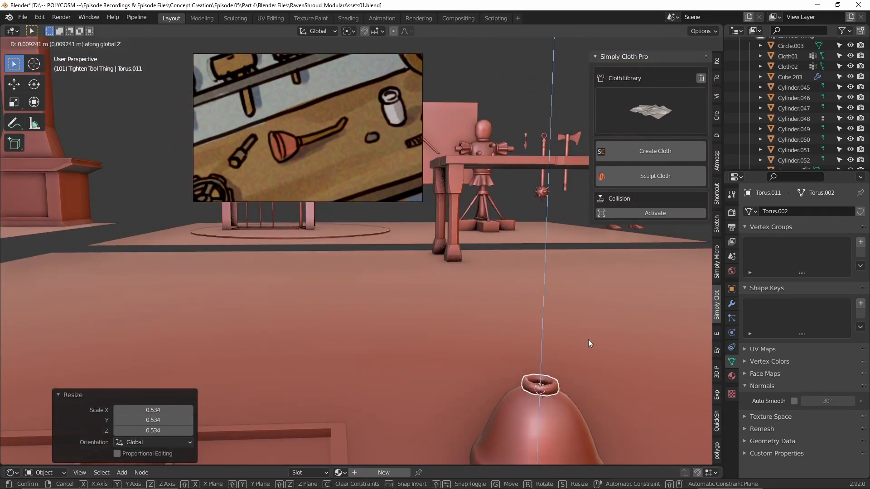
click(588, 339)
Step: Add a cylinder at the collar on top of the dome and scale it to 0.026
middle_drag(521, 317, 439, 366)
scroll(439, 367, up, 5)
key(shift+a)
click(557, 217)
key(s)
click(425, 249)
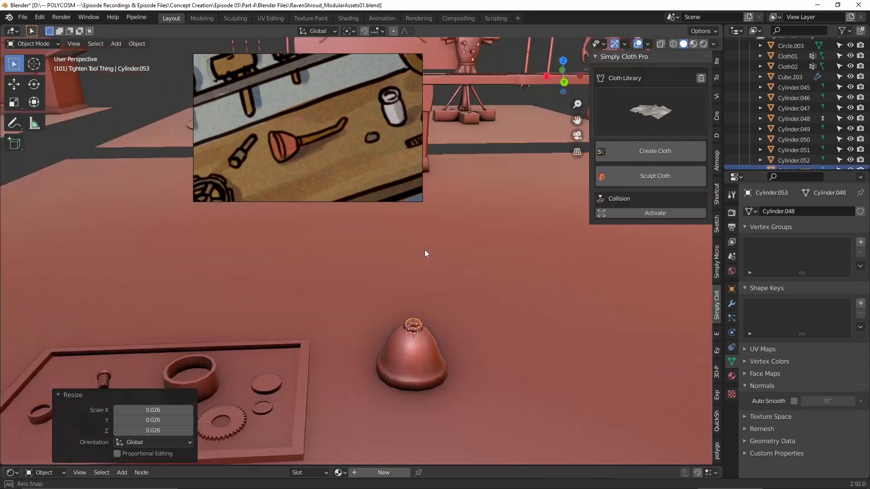
Step: Extrude the small cylinder's top face upward into a long plunger handle with a further angled end section
middle_drag(425, 250, 430, 290)
key(Tab)
click(415, 316)
key(e)
click(443, 254)
middle_drag(442, 254, 455, 190)
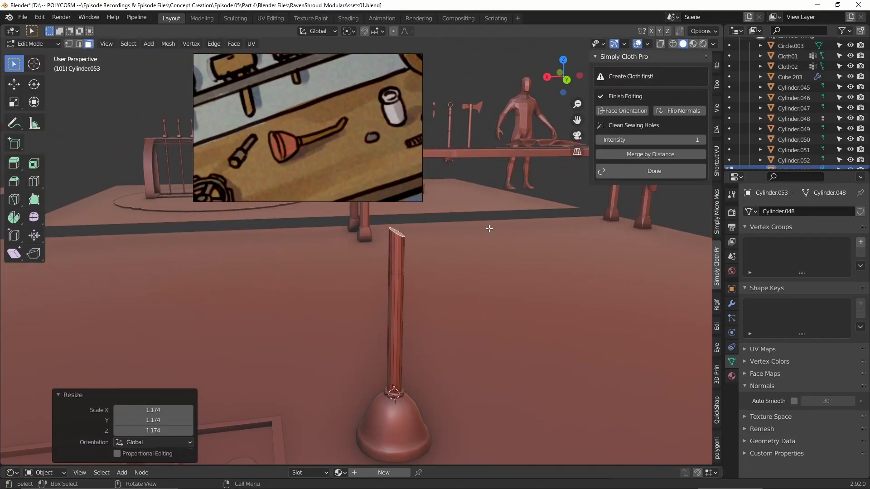
key(e)
click(473, 196)
Step: Scale the handle's end and bend sections to refine its profile, then scale the whole handle to 0.747
alt+shift+drag(464, 190, 492, 250)
alt+drag(492, 250, 487, 239)
key(s)
middle_drag(431, 263, 492, 249)
click(509, 276)
key(s)
click(489, 237)
key(3)
key(alt+z)
key(alt+z)
key(Tab)
key(s)
click(449, 309)
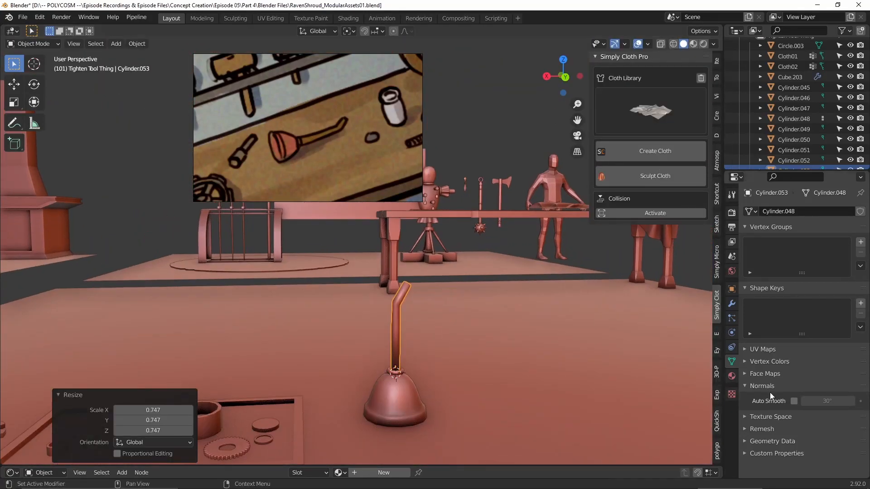
Step: Join the plunger's handle, collar and dome into one object, undoing the first join attempt
middle_drag(507, 294, 399, 335)
shift+click(393, 342)
shift+click(390, 376)
key(ctrl+j)
key(ctrl+z)
click(358, 366)
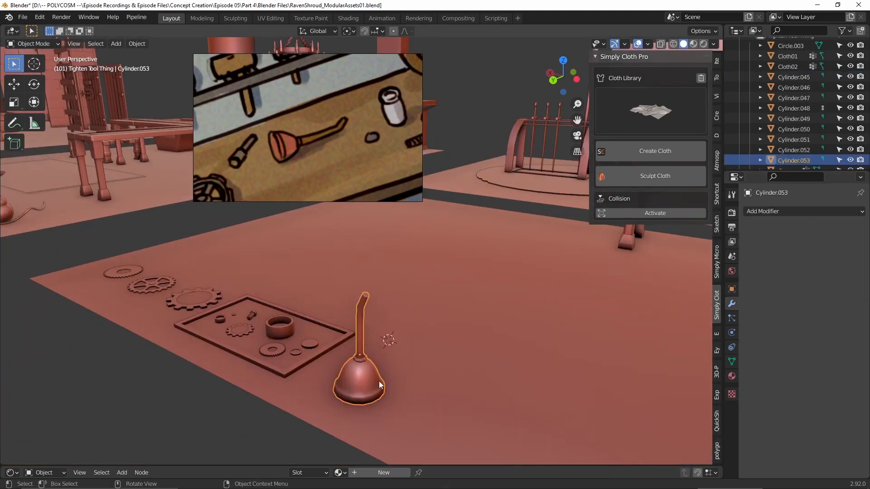
click(732, 361)
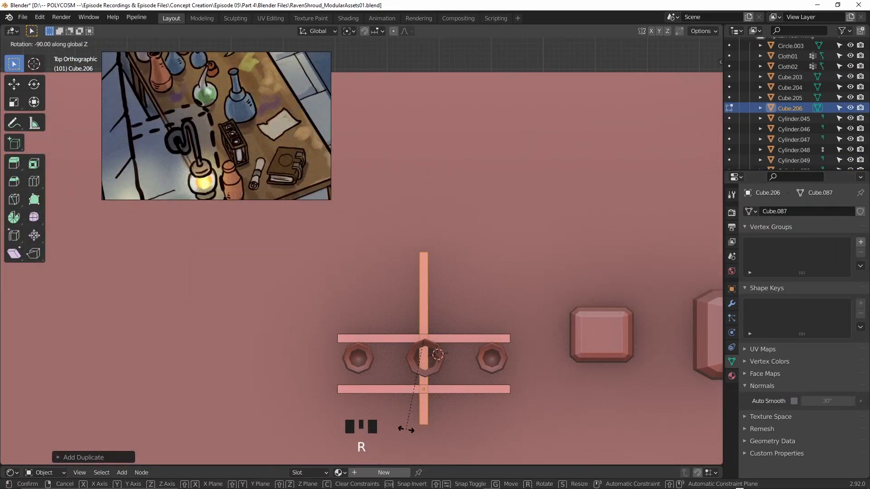
Step: Rotate the duplicated rack bar -90° about Z and move it into place as a crosspiece between the two long bars
click(555, 365)
scroll(555, 365, up, 2)
key(g)
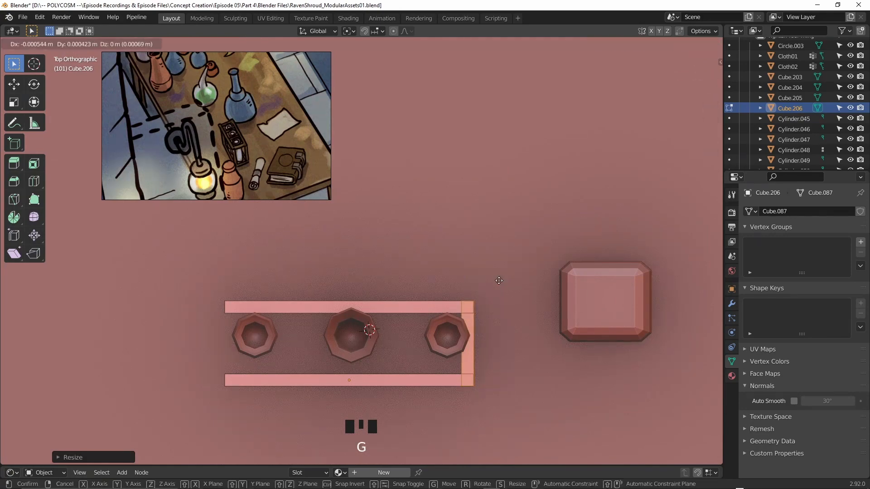
Step: Narrow the vial rack frame along X and shift the outer vials into the frame's side openings
key(s)
key(x)
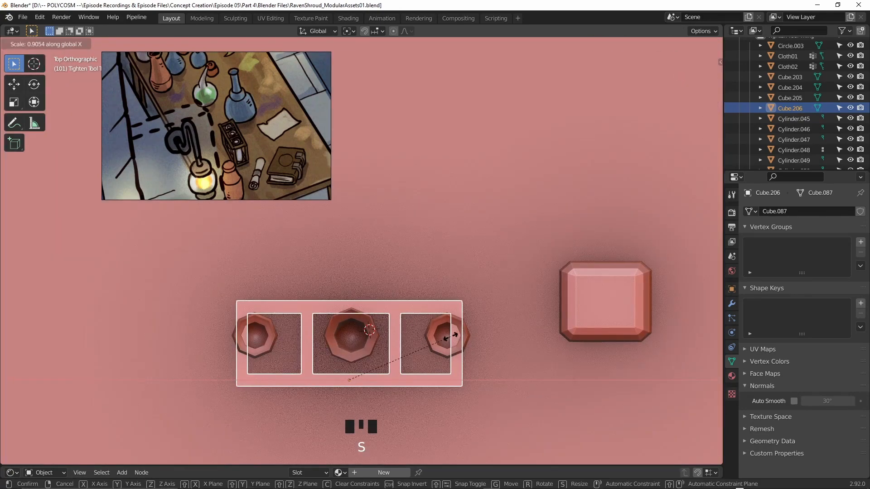
click(369, 334)
click(261, 338)
key(g)
click(277, 338)
key(g)
middle_drag(415, 342, 404, 348)
Step: Select the underside faces of the vial rack's frame and extrude them downward
key(Tab)
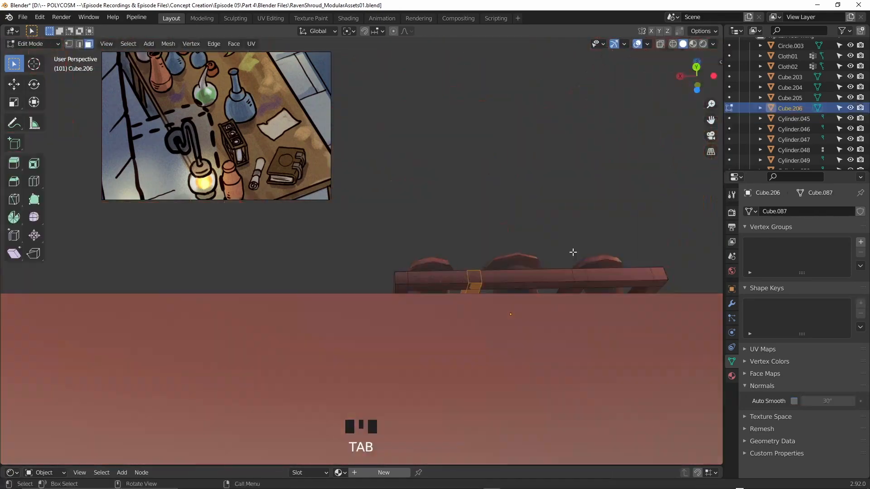
key(ctrl+z)
shift+click(571, 295)
key(e)
click(605, 353)
middle_drag(605, 353, 611, 364)
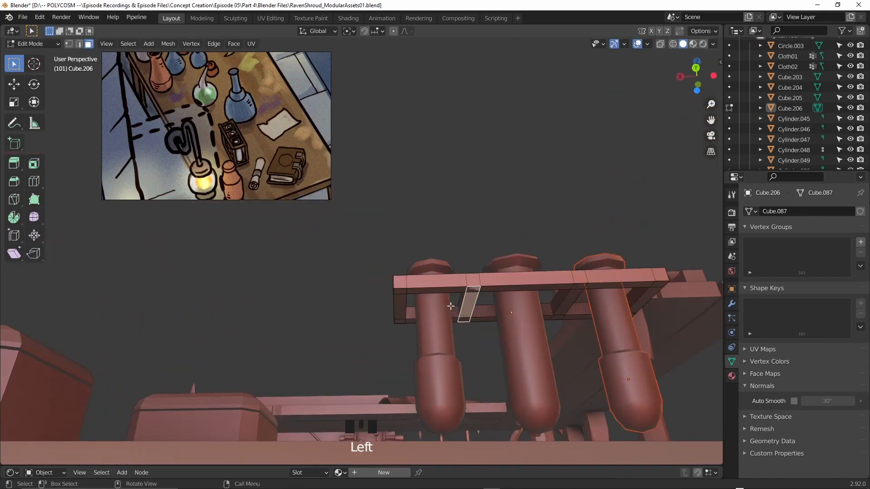
key(e)
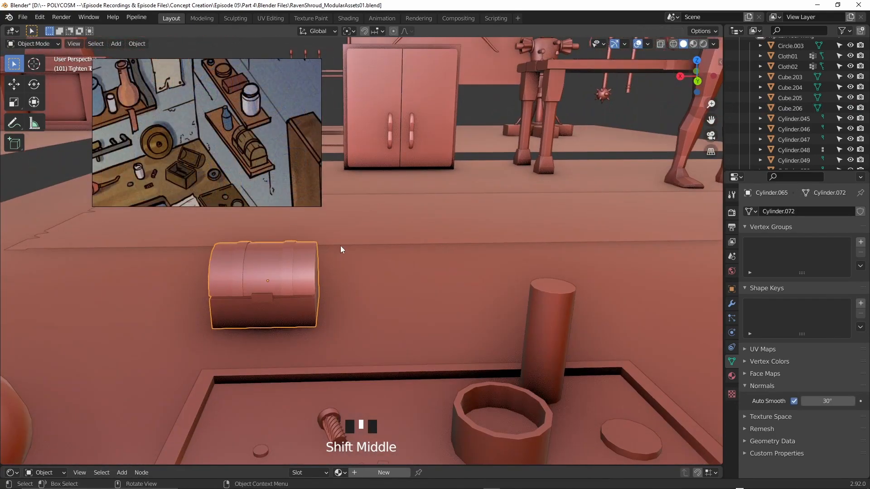
Step: Move the small treasure chest about 0.078 m along Y
key(g)
click(272, 272)
middle_drag(272, 272, 251, 276)
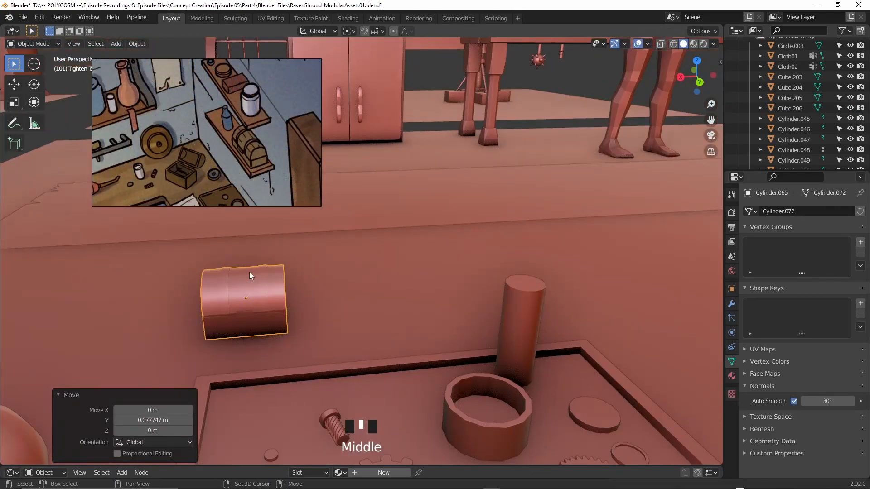
scroll(251, 276, up, 2)
Step: Try to isolate the duplicate chest's base by selecting its linked geometry in X-ray view, delimited by seam
key(alt+z)
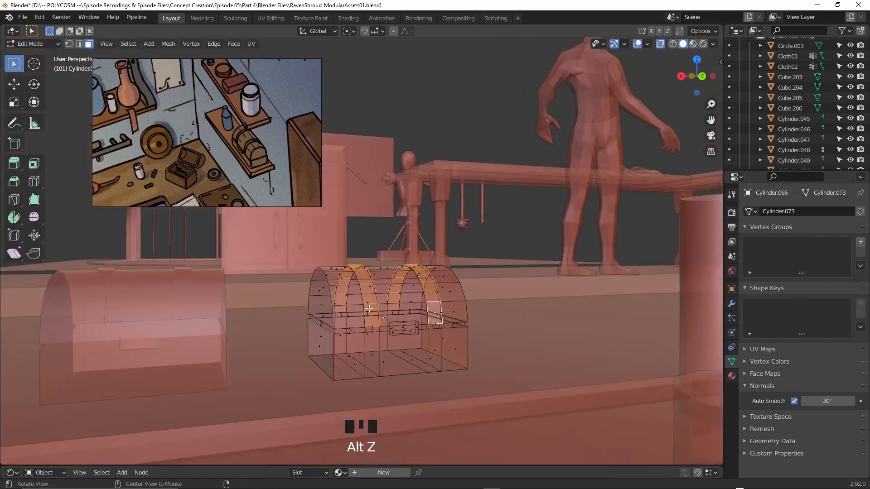
click(401, 364)
key(Tab)
key(ctrl+l)
key(alt+z)
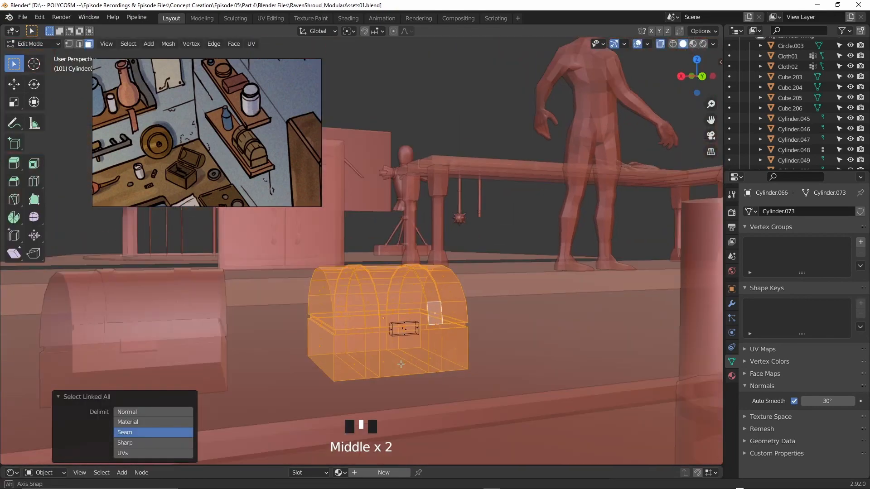
Step: Select the duplicate chest's lower base faces, grow the selection around them, and delete the whole base
middle_drag(401, 364, 397, 369)
click(338, 367)
ctrl+click(432, 358)
key(ctrl+KP_Add)
key(ctrl+KP_Add)
key(ctrl+KP_Add)
key(ctrl+KP_Add)
key(Delete)
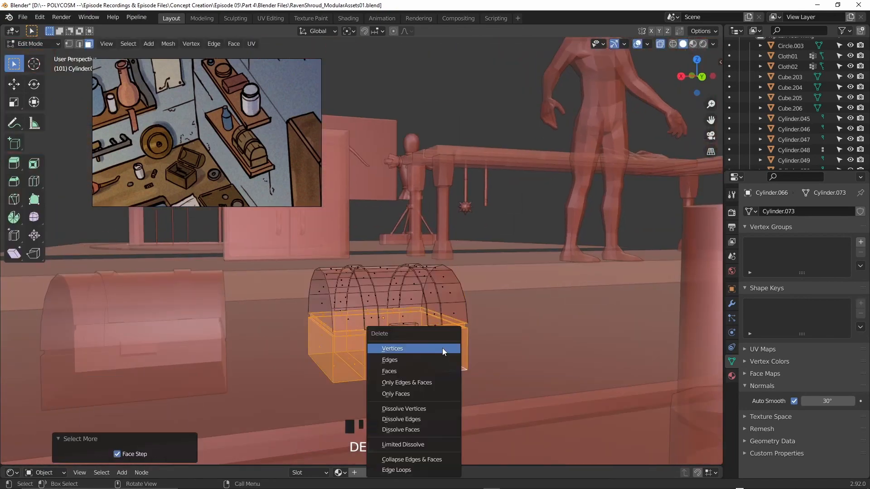
key(Return)
key(ctrl+z)
key(Delete)
key(Down)
key(Down)
key(Return)
Step: Delete the linked latch geometry left on the duplicate chest so that only the lid remains
key(alt+z)
middle_drag(443, 349, 393, 306)
click(423, 321)
key(ctrl+l)
key(Delete)
key(Return)
key(Tab)
Step: Rotate the separate chest lid about the X axis and lower it to the floor along Z
key(r)
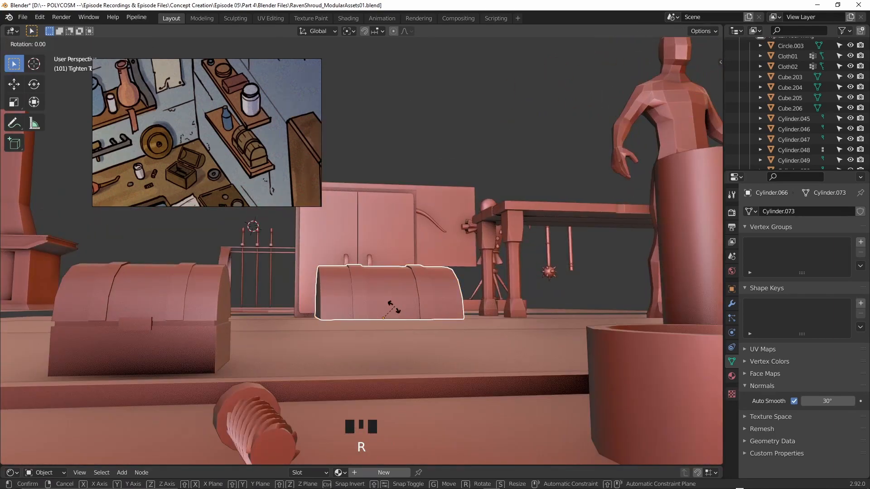
key(x)
click(309, 316)
key(g)
key(z)
middle_drag(313, 317, 443, 325)
click(281, 318)
key(g)
key(z)
click(398, 308)
Step: Add a cube, scale it down to roughly chest size, and move it next to the rotated lid
key(shift+a)
mouse_move(422, 268)
click(494, 45)
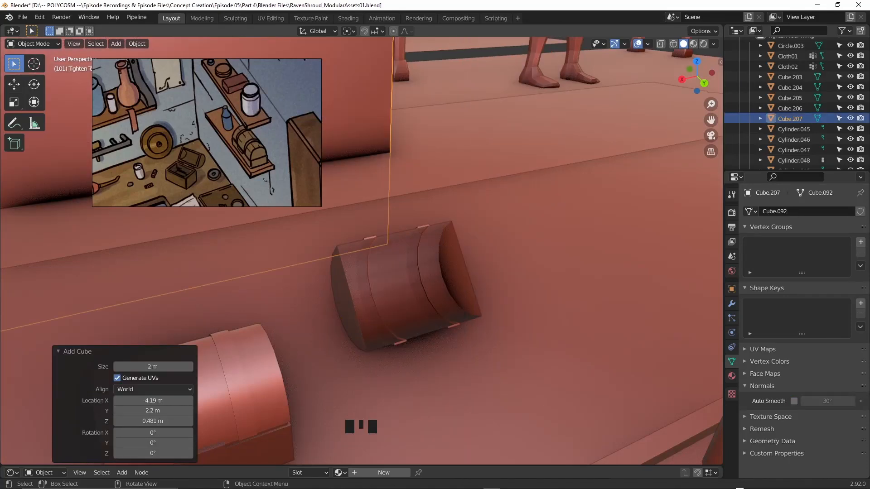
key(s)
click(256, 249)
key(s)
click(385, 285)
key(g)
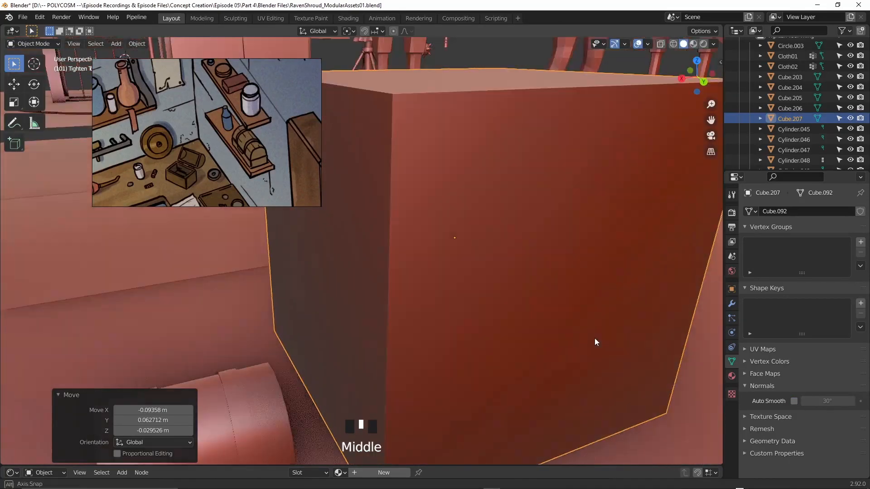
key(s)
key(g)
click(505, 313)
Step: Lower the new cube about 0.161 m along Z toward the floor
middle_drag(480, 326, 320, 376)
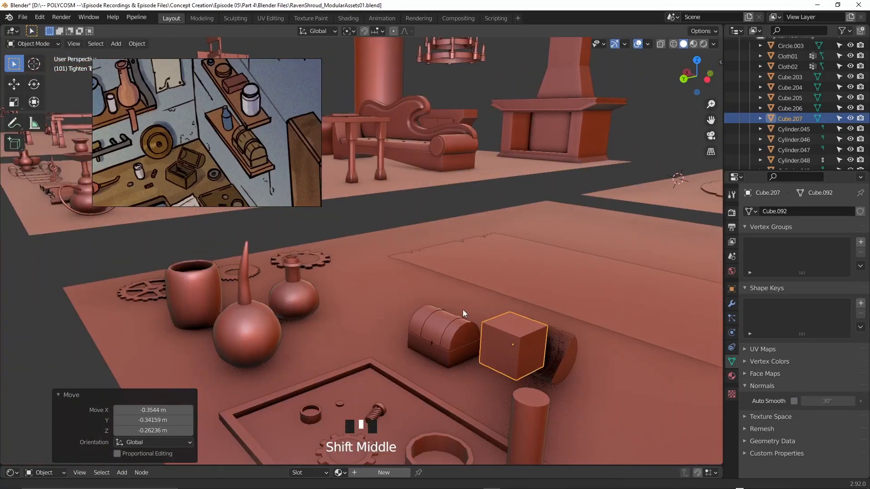
shift+middle_drag(462, 314, 417, 281)
middle_drag(417, 281, 469, 330)
key(g)
key(z)
click(478, 294)
Step: Scale the cube along X to the lid's width and align it with the lid in the top view
scroll(431, 322, up, 3)
key(s)
key(y)
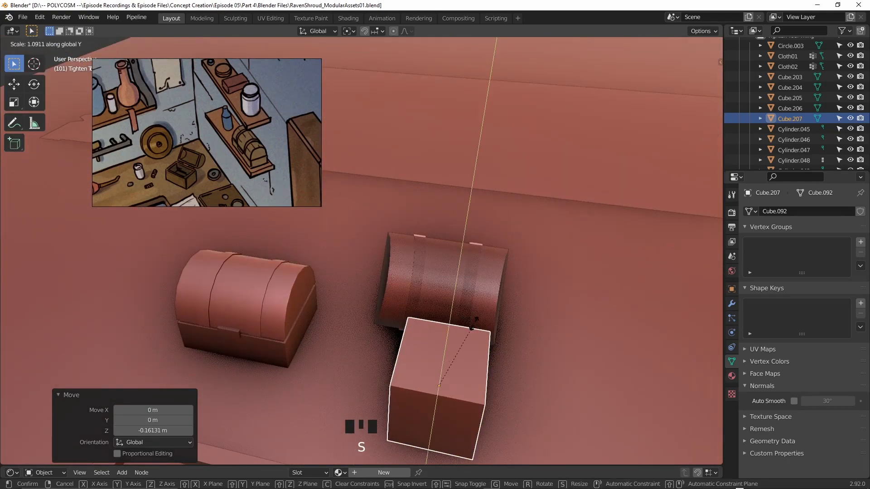
key(x)
click(489, 313)
click(694, 69)
scroll(448, 324, up, 9)
key(g)
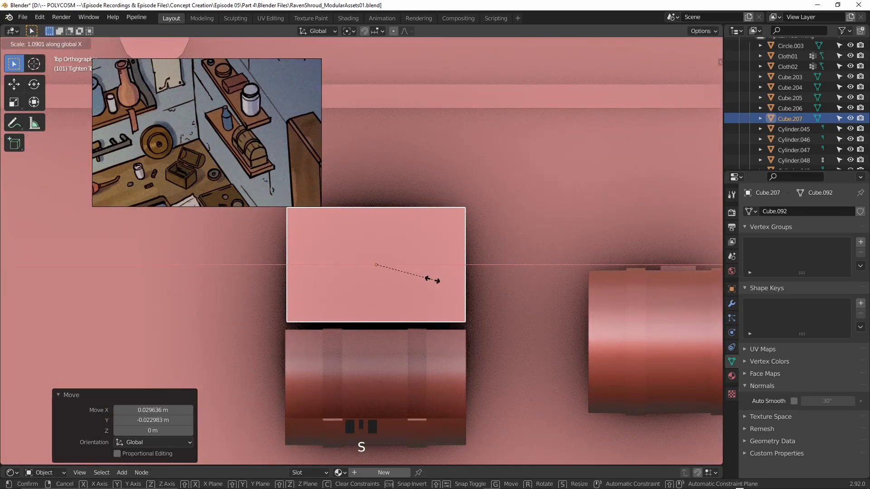
click(456, 274)
Step: Lower the cube's top face along Z to give the open chest a shallower base
scroll(411, 282, down, 5)
middle_drag(453, 276, 454, 249)
key(Tab)
key(g)
key(z)
click(444, 244)
key(g)
key(z)
click(376, 225)
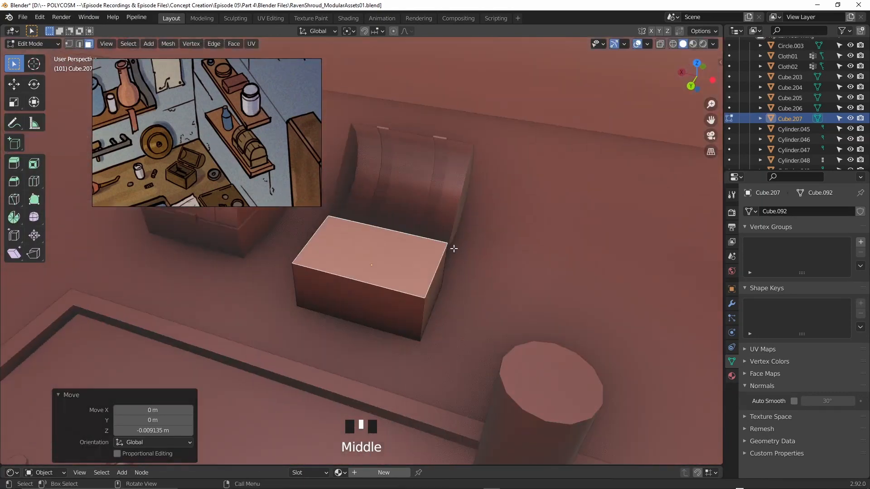
click(479, 276)
key(Tab)
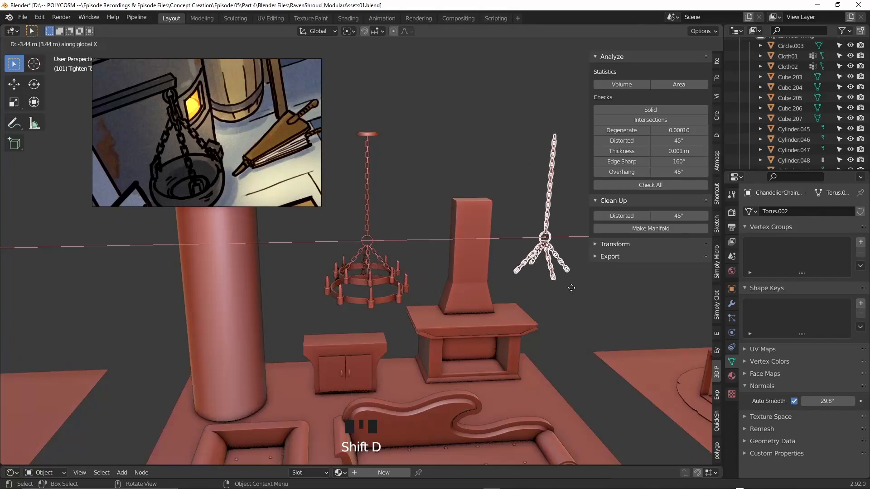
Step: Duplicate the chandelier chain about 3.43 m along X, and bring the copy, scaled down, over to the alchemy room
click(571, 288)
scroll(336, 299, down, 3)
shift+middle_drag(401, 292, 319, 262)
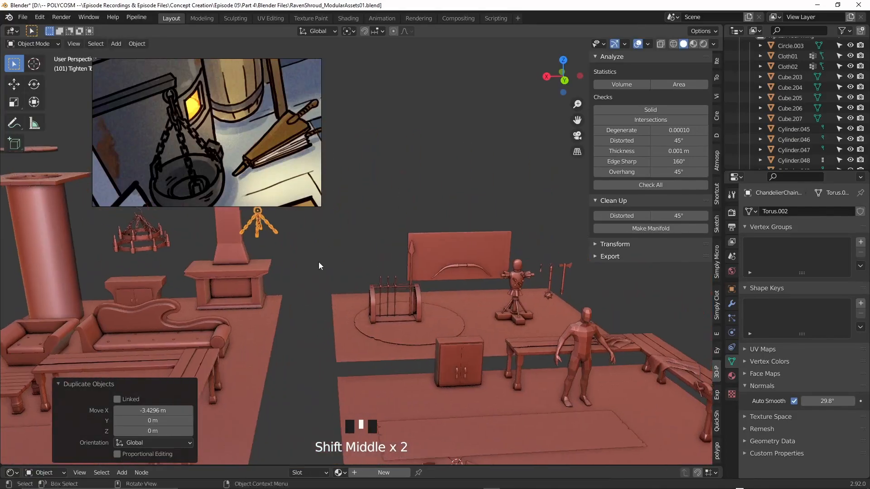
key(s)
key(g)
click(446, 311)
middle_drag(446, 311, 356, 314)
key(g)
click(239, 299)
scroll(317, 286, up, 4)
Step: Reposition the copied chain along Y and freely until it hangs clear of the male figure
shift+middle_drag(344, 281, 366, 304)
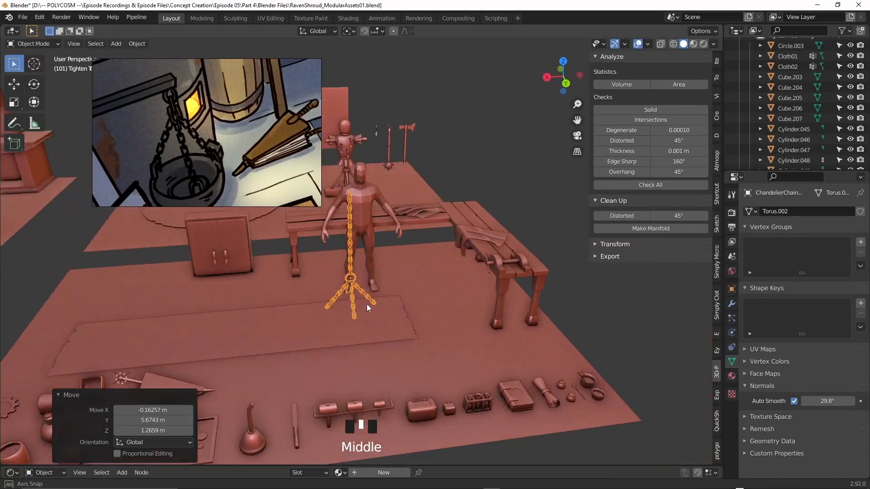
key(g)
key(y)
click(353, 240)
key(g)
middle_drag(354, 240, 344, 194)
click(457, 218)
Step: Move the male reference figure about 1.03 m along negative X
click(389, 194)
key(g)
key(x)
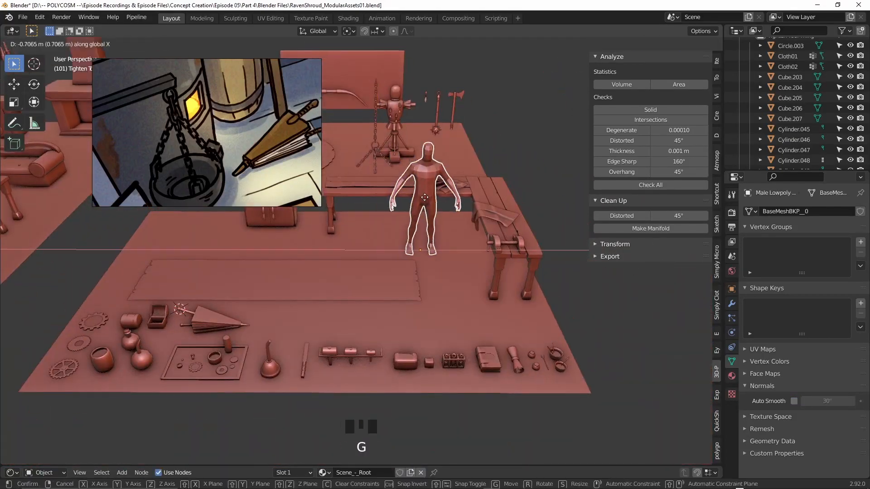
click(446, 197)
Step: Duplicate the small bowl at the end of the prop row along X and scale the copy for use as a hanging pot
shift+middle_drag(317, 281, 247, 308)
scroll(293, 325, down, 3)
scroll(290, 326, up, 2)
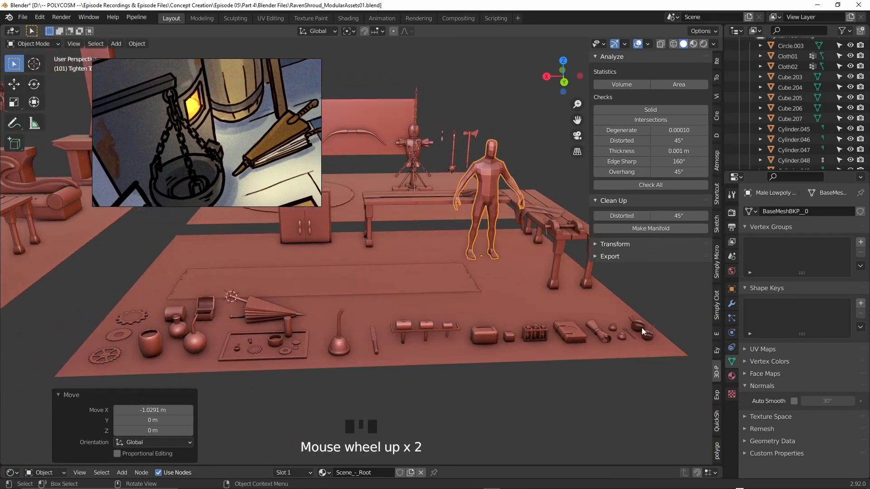
click(640, 326)
key(shift+d)
key(x)
click(460, 327)
key(s)
click(543, 299)
Step: Widen the hanging bowl by scaling its upper band of faces with proportional editing
click(491, 176)
scroll(408, 281, up, 3)
shift+middle_drag(355, 335, 290, 435)
scroll(345, 385, up, 4)
key(Tab)
key(alt+z)
middle_drag(478, 276, 492, 234)
click(660, 44)
middle_drag(508, 221, 509, 245)
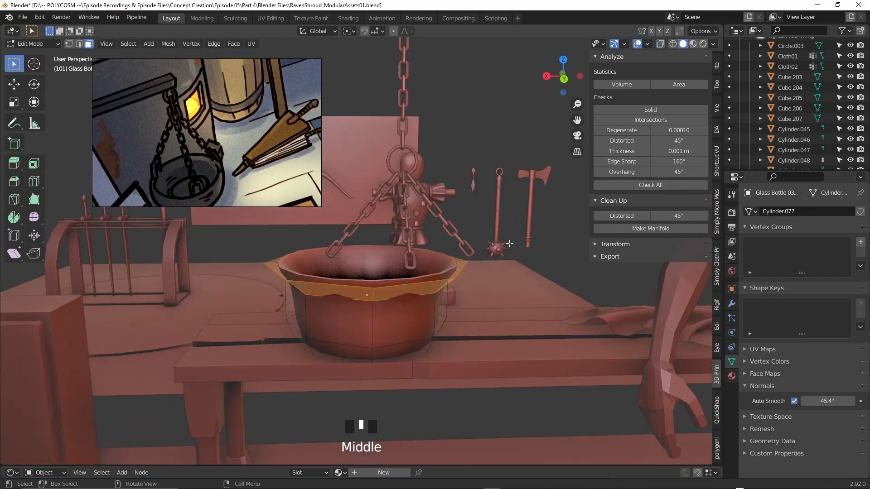
key(s)
right_click(480, 259)
click(393, 31)
key(s)
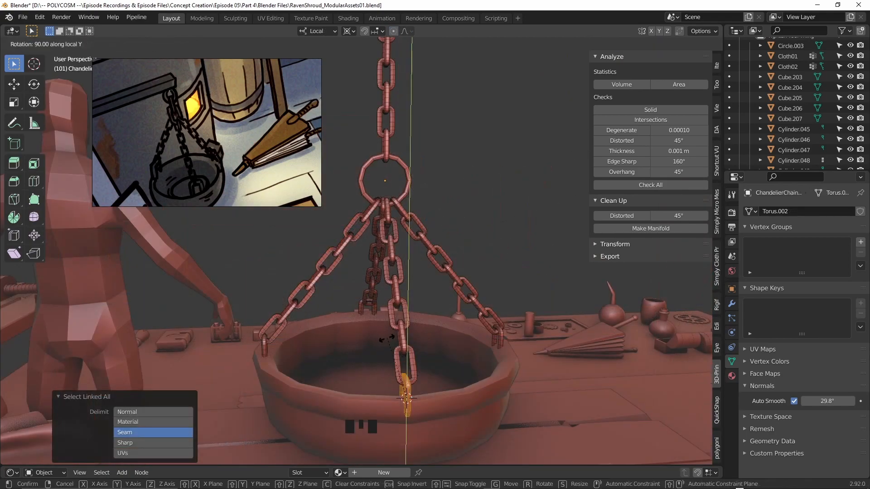
Step: Duplicate a link of the hanging chain and place it between the chain's end and the bowl's rim link
middle_drag(453, 363, 471, 344)
shift+middle_drag(384, 298, 452, 331)
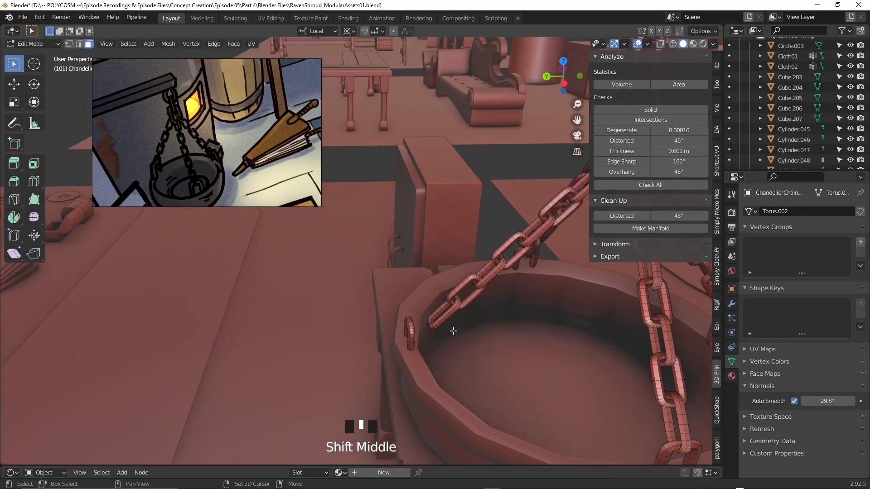
key(ctrl+l)
key(Tab)
key(Tab)
key(shift+d)
click(420, 336)
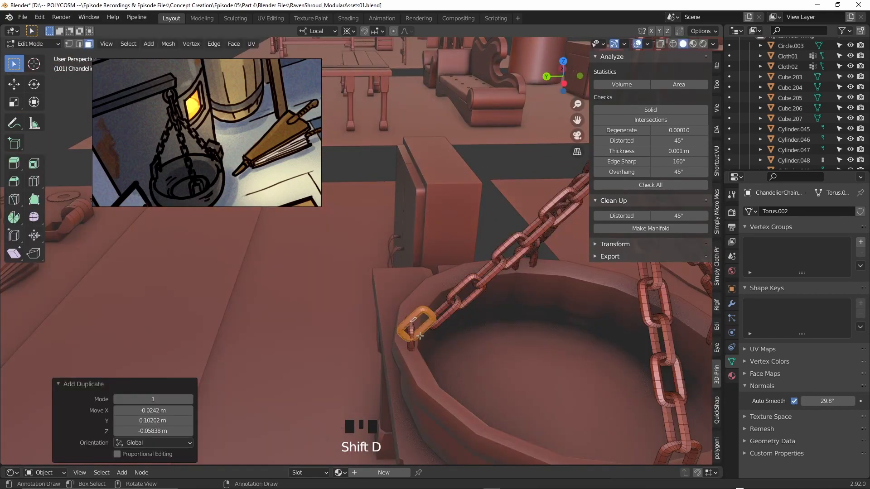
Step: Fine-tune the new link's position, set the 3D cursor at its upper joint, and rotate the link toward the rim
middle_drag(400, 261, 390, 247)
key(g)
click(386, 299)
key(g)
middle_drag(384, 309, 397, 254)
shift+right_click(426, 320)
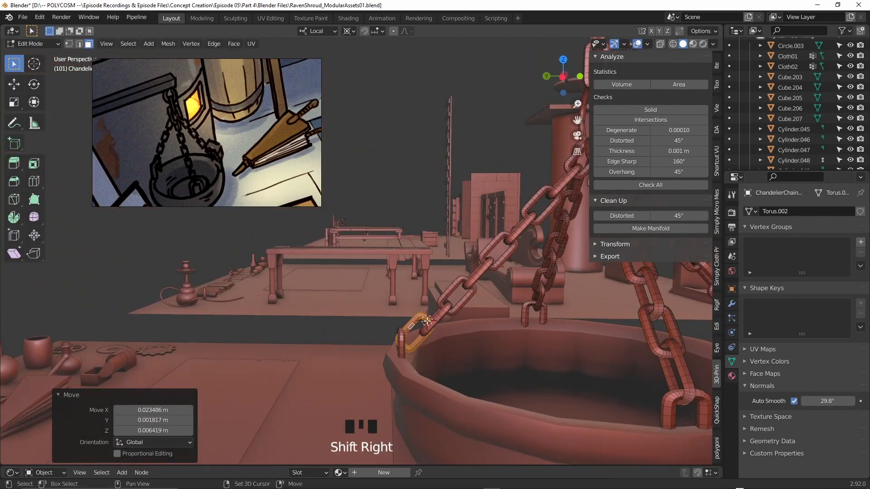
key(r)
click(487, 292)
Step: Rotate the adjoining chain link about 12° and move it to interlock with the new link
click(436, 320)
key(ctrl+l)
key(r)
key(g)
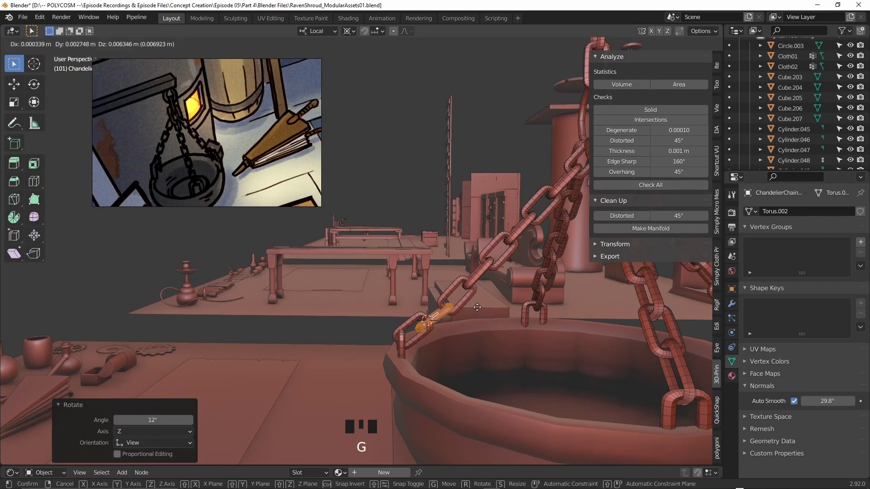
key(Tab)
Step: Place the boiler's upper opening box about 0.65 m higher along Z and bevel its corner edges with 3 segments
middle_drag(480, 304, 608, 309)
scroll(621, 325, down, 2)
shift+middle_drag(489, 190, 433, 241)
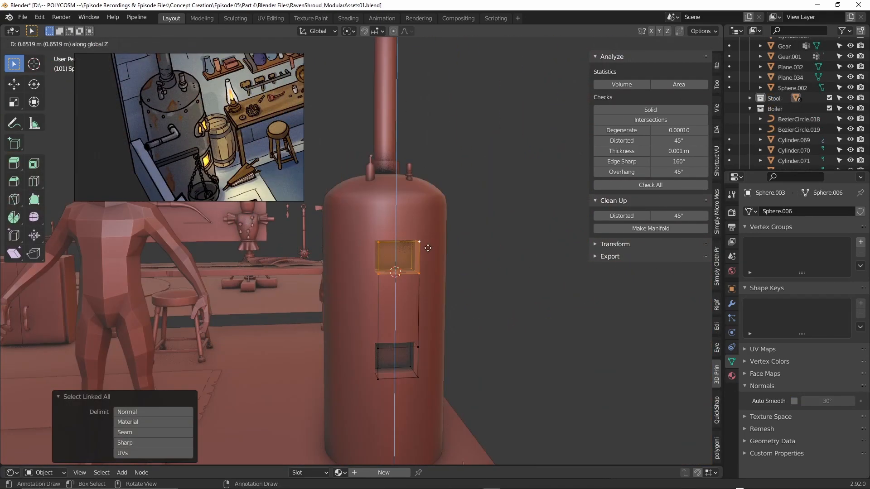
click(428, 248)
middle_drag(427, 248, 492, 284)
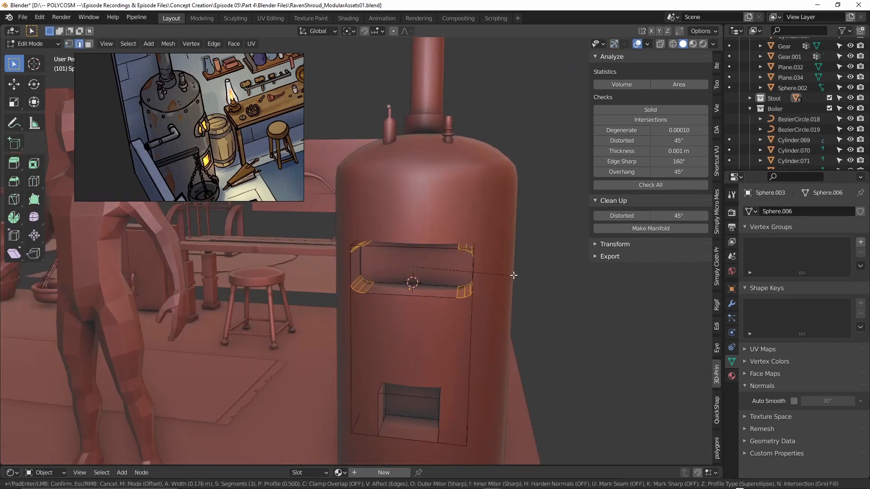
click(531, 270)
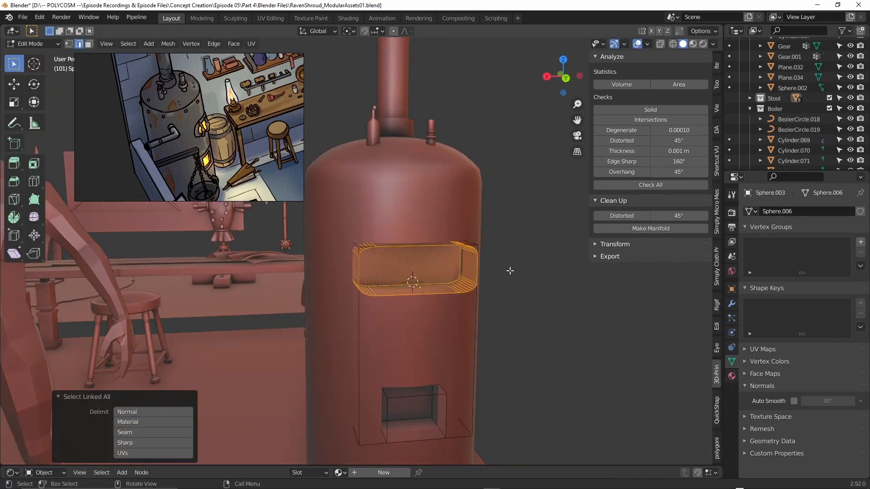
mouse_move(529, 272)
middle_down()
mouse_move(540, 283)
mouse_move(485, 281)
mouse_move(521, 284)
middle_up()
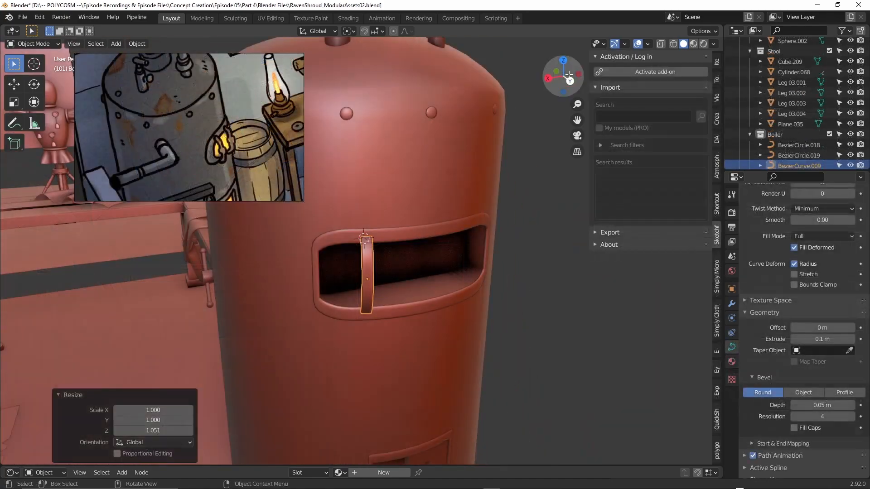
Step: Delete the surplus grate bar and offset a linked duplicate of the remaining bar about 0.058 m along X
key(g)
key(x)
click(349, 264)
key(Delete)
click(374, 265)
key(alt+d)
key(x)
click(337, 265)
Step: Add two more linked duplicates of the grate bar along X across the boiler's upper opening
click(378, 264)
key(alt+d)
key(x)
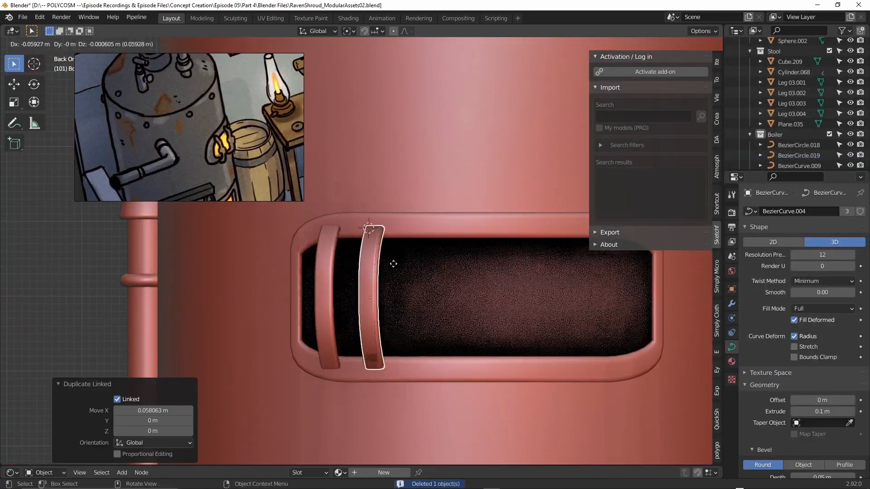
click(426, 265)
key(x)
click(475, 266)
Step: Even out the spacing of the third and fourth grate bars by shifting each slightly along X
click(415, 282)
key(g)
key(x)
click(422, 282)
click(456, 279)
key(g)
key(x)
click(458, 280)
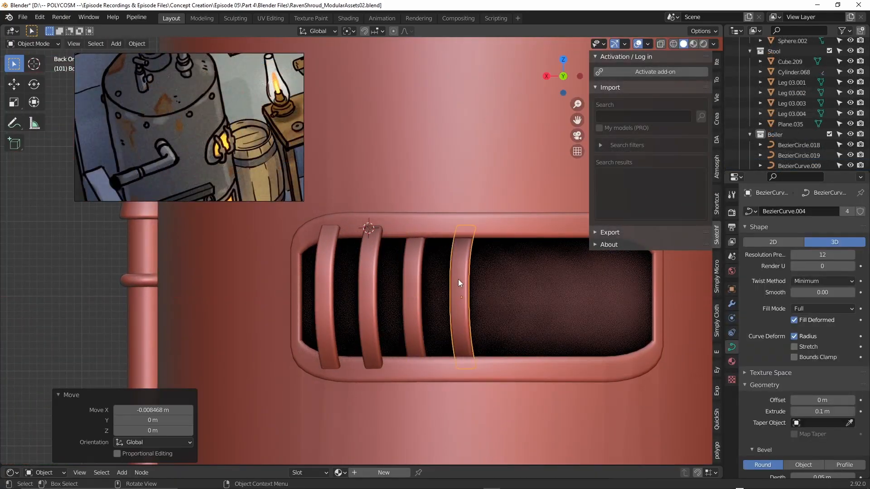
Step: Add three more linked duplicates of the grate bar along X to fill the rest of the boiler's upper opening
key(alt+d)
key(x)
click(514, 286)
key(alt+d)
key(x)
click(557, 287)
shift+middle_drag(548, 287, 477, 290)
key(alt+d)
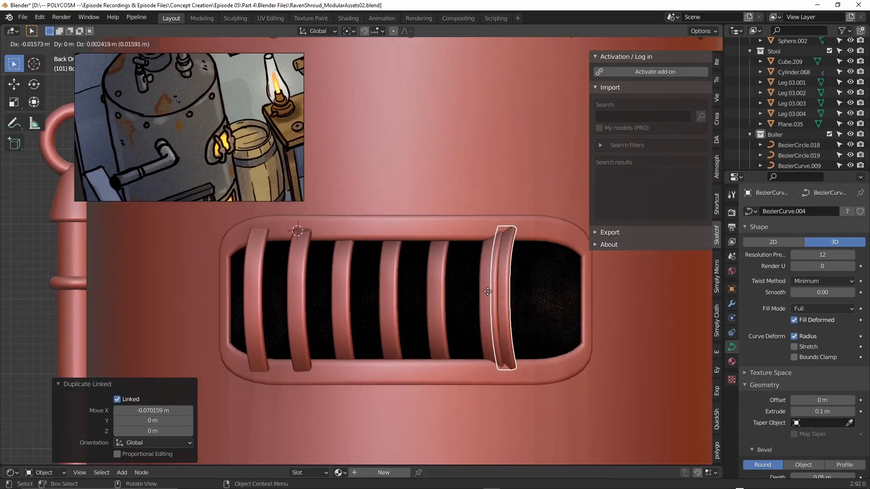
key(x)
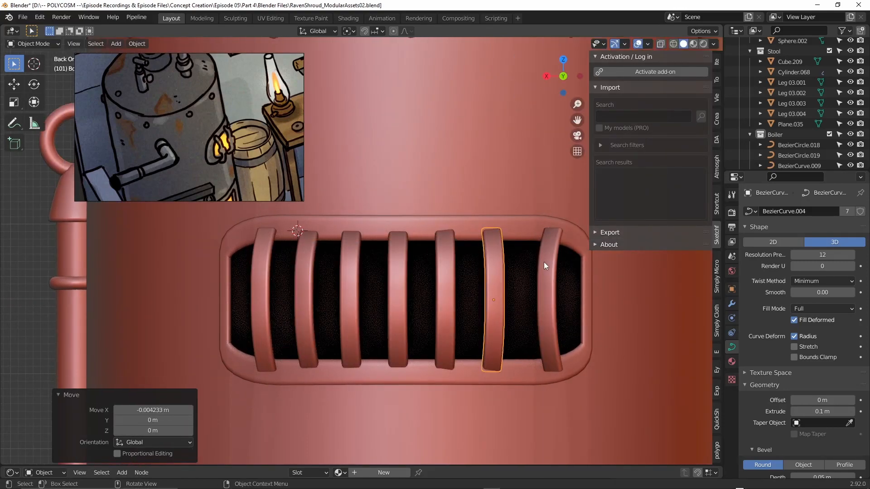
Step: Rotate the outermost grate bar about the Z axis to follow the curve of the boiler wall
click(544, 262)
key(r)
key(z)
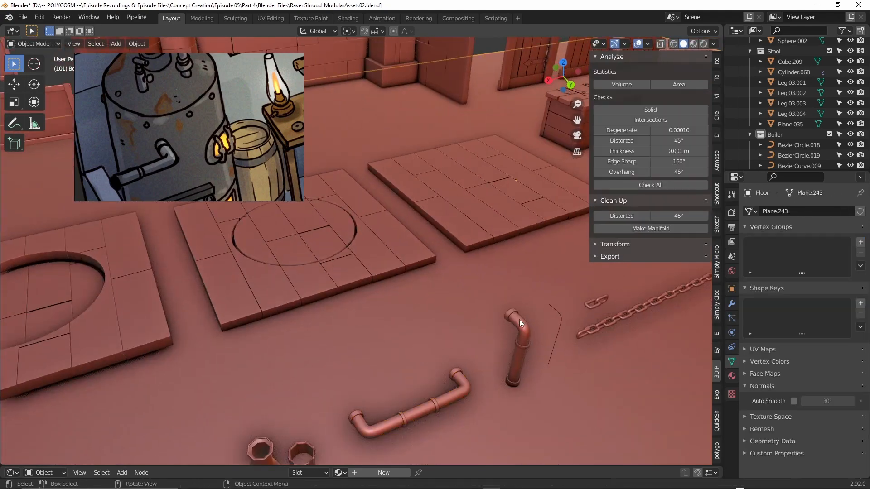
Step: Lay the elbow pipe horizontal about the Y axis at the boiler's height and scale it to 0.628
middle_drag(519, 319, 441, 306)
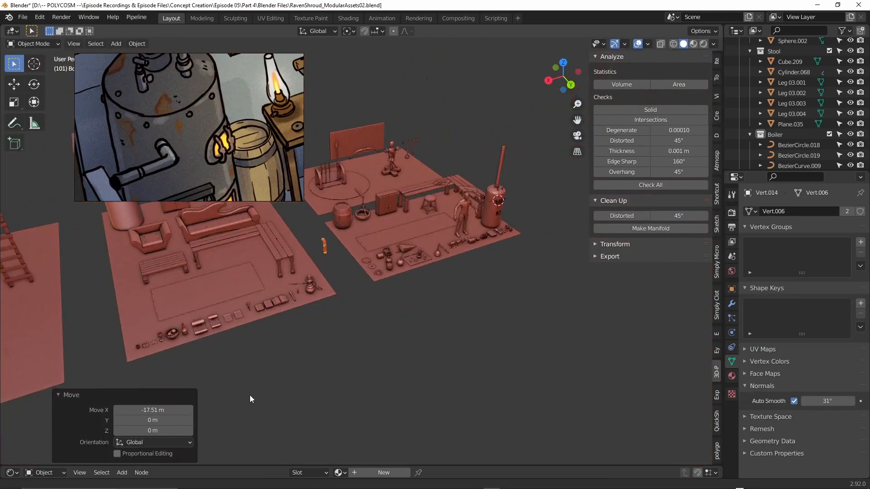
key(g)
key(z)
key(r)
key(y)
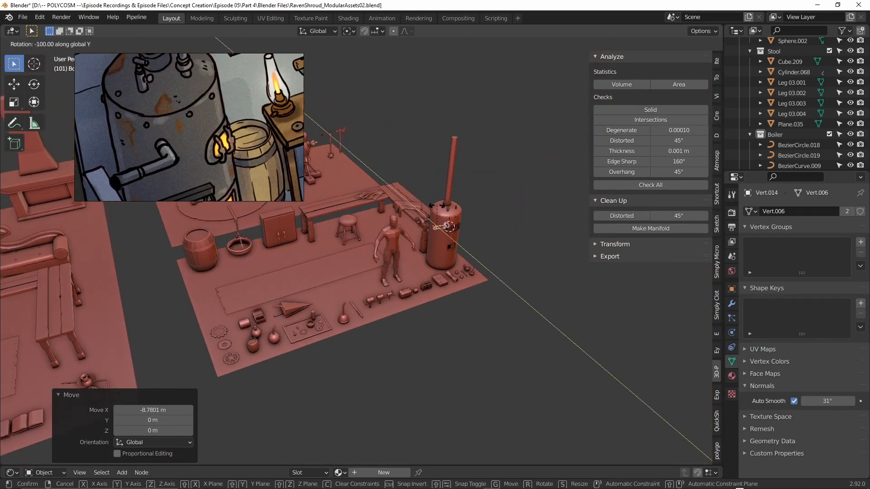
click(469, 220)
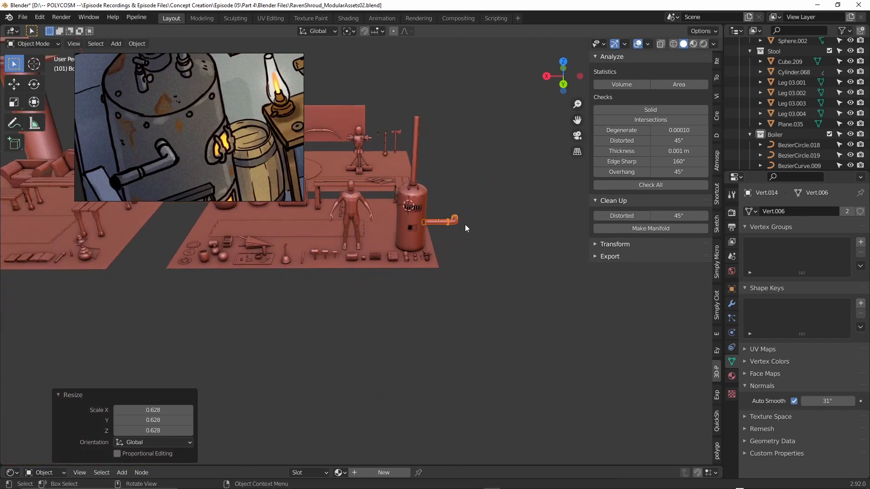
Step: Rotate the elbow pipe -90° about Z and move it up against the boiler's body
text(rz)
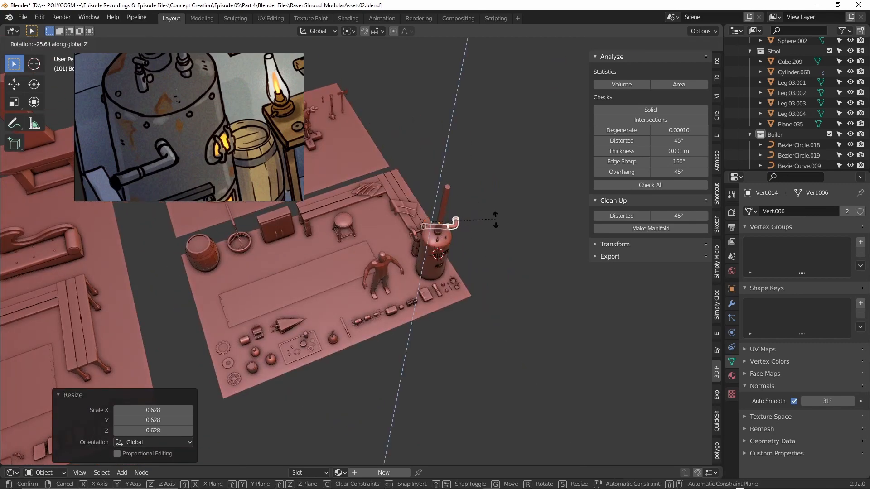
text(-90)
key(Return)
click(455, 261)
middle_drag(455, 262, 492, 195)
key(g)
key(x)
click(454, 204)
scroll(492, 195, up, 5)
key(g)
click(279, 214)
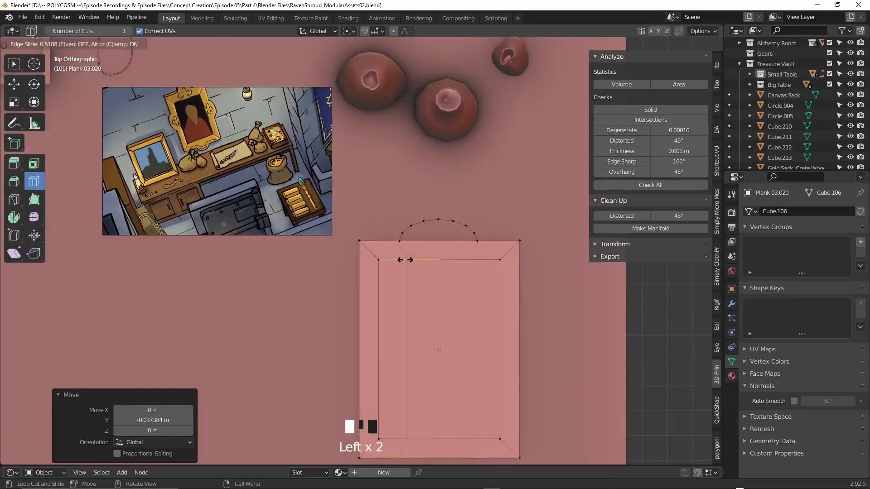
Step: Add two lengthwise loop cuts to the picture frame plank, lined up with the ends of the top arc
drag(405, 260, 406, 260)
drag(431, 252, 445, 248)
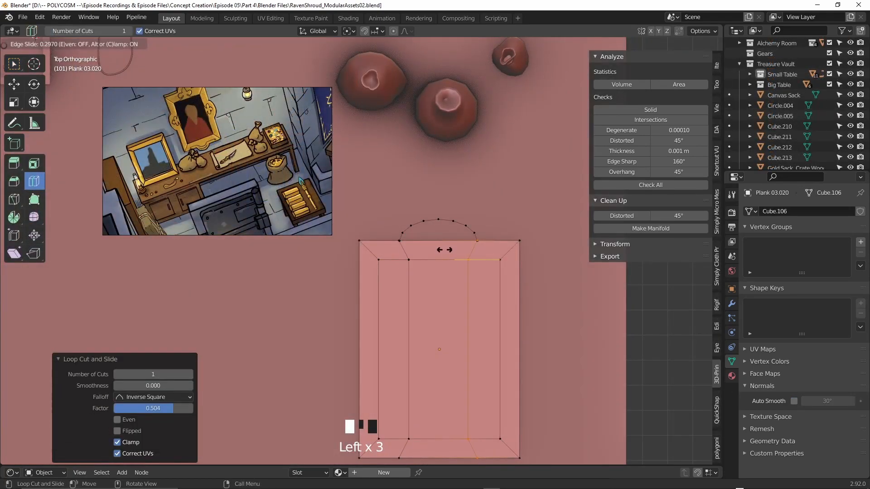
click(444, 250)
Step: Duplicate the top arc, rotate the copy 180° about Z and place it against the plank's bottom edge
shift+middle_drag(454, 220, 442, 153)
click(442, 153)
key(ctrl+l)
key(shift+d)
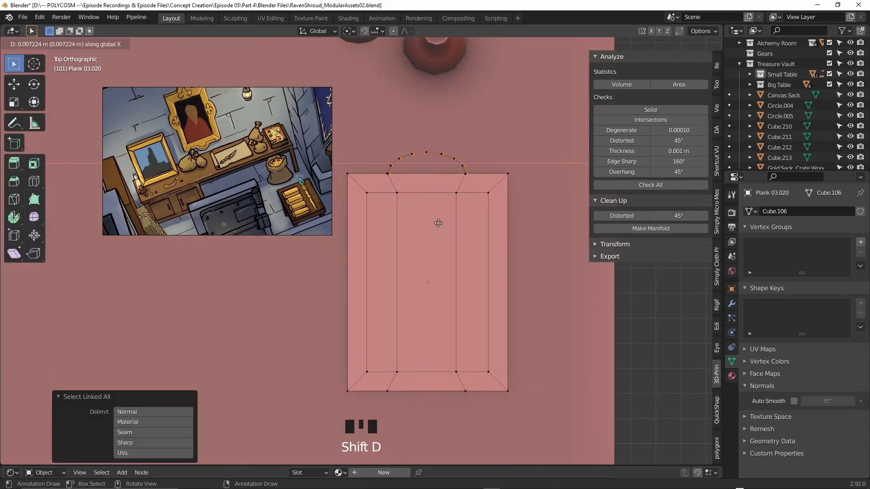
key(g)
click(426, 42)
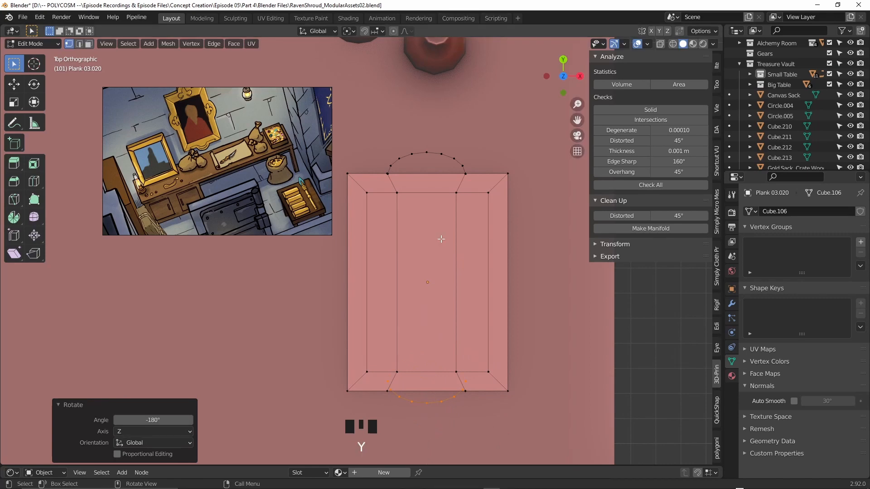
key(g)
key(y)
click(441, 245)
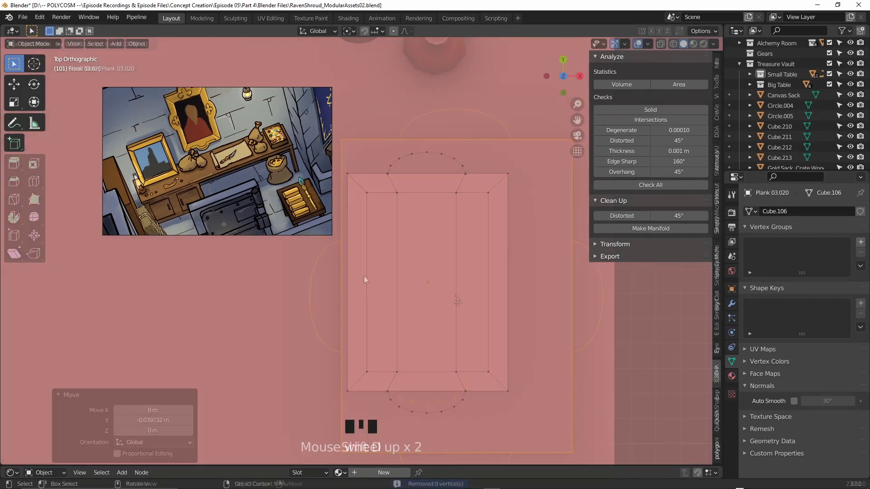
Step: Merge the end vertices of the two side arcs with the plank's side edge vertices at center
click(337, 252)
key(alt+z)
drag(351, 230, 336, 253)
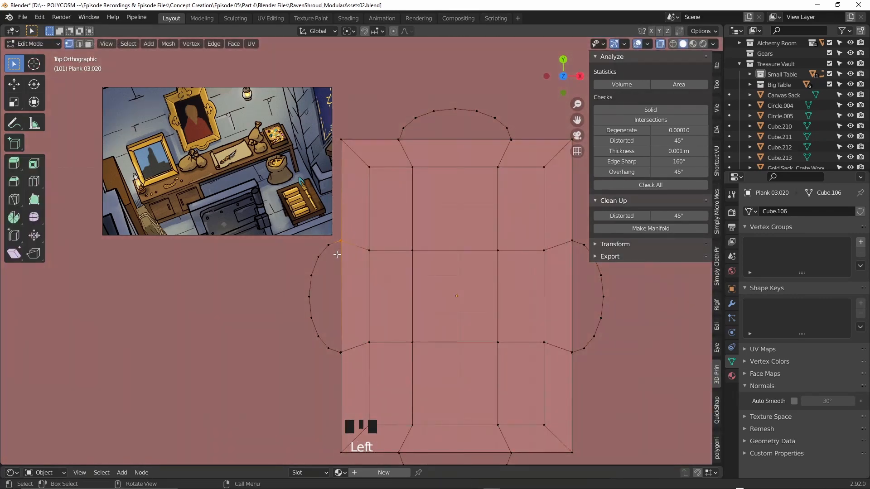
key(m)
click(336, 253)
drag(562, 231, 579, 252)
key(m)
click(579, 252)
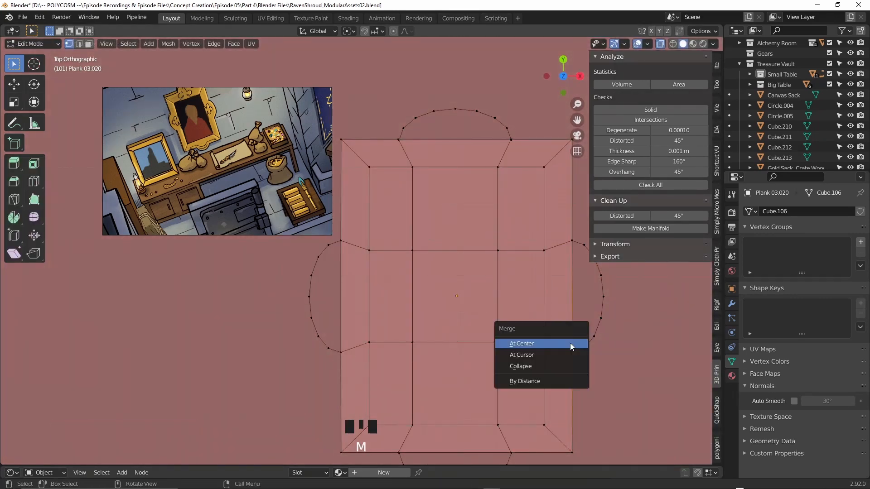
click(572, 347)
Step: Merge the end vertices of the top and bottom arcs with the plank's edge vertices at center
click(509, 141)
key(m)
click(408, 141)
shift+middle_drag(499, 435, 484, 388)
drag(504, 416, 488, 390)
key(m)
click(488, 390)
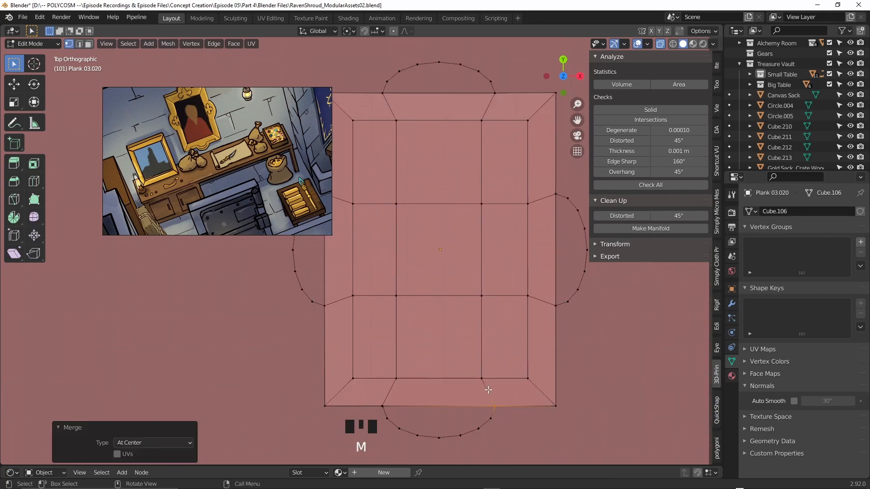
click(377, 412)
Step: Fill the top arc and the left arc of the frame with faces
key(Tab)
key(Tab)
click(460, 65)
ctrl+click(494, 93)
ctrl+click(384, 93)
key(f)
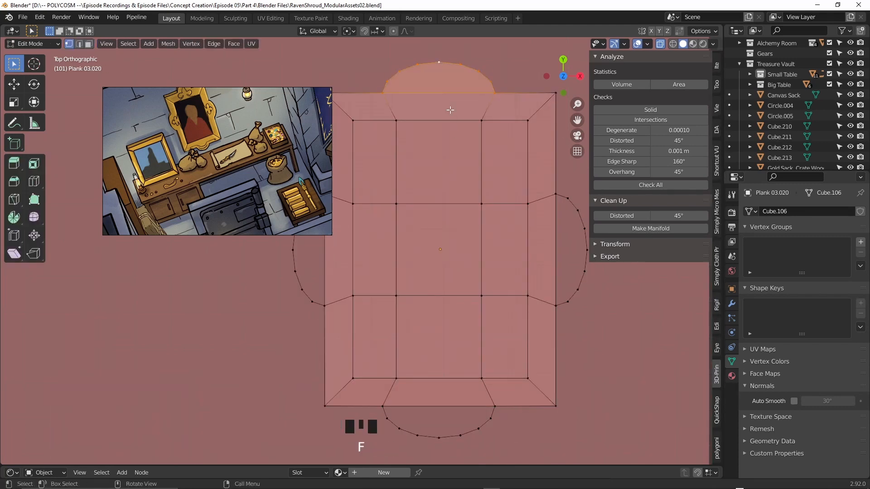
shift+middle_drag(450, 109, 497, 131)
click(371, 216)
ctrl+click(371, 328)
ctrl+click(359, 221)
ctrl+click(349, 233)
key(f)
Step: Fill the right arc and the bottom arc of the frame with faces
shift+middle_drag(474, 283, 396, 315)
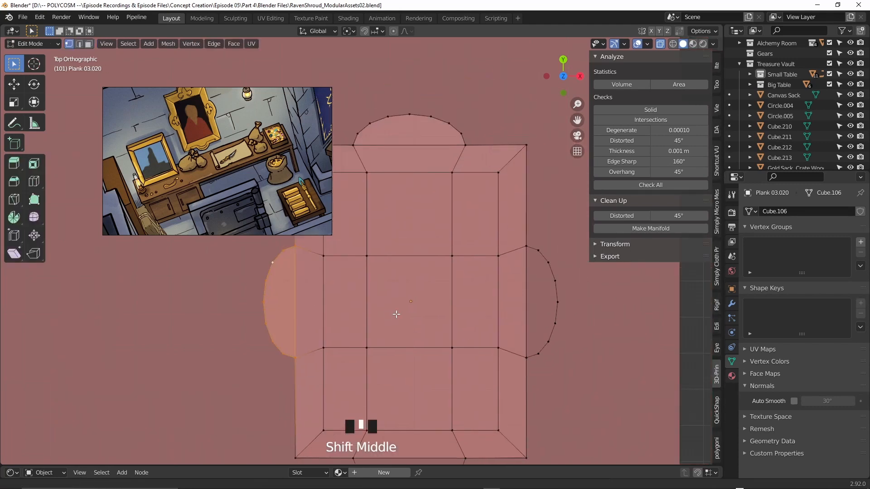
click(524, 247)
ctrl+click(555, 303)
ctrl+click(526, 358)
key(f)
shift+middle_drag(521, 355, 514, 275)
ctrl+click(344, 378)
key(f)
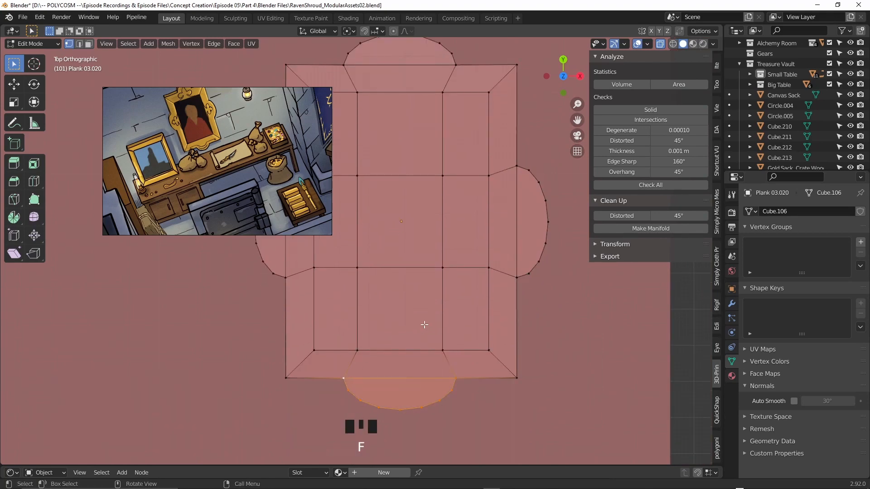
Step: Select the plank's outer border faces with all four arc faces and extrude them upward into a raised picture frame
key(Tab)
scroll(423, 326, down, 9)
middle_drag(462, 331, 345, 295)
shift+middle_drag(408, 295, 465, 301)
key(Tab)
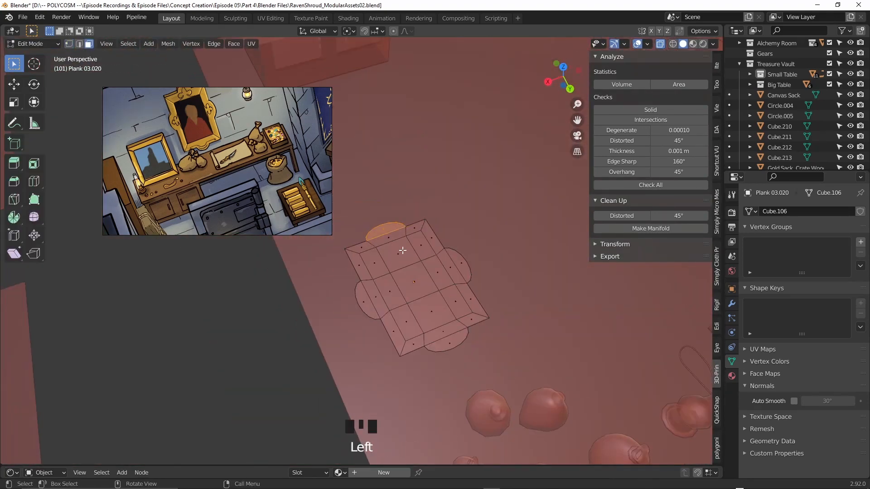
shift+click(385, 229)
ctrl+click(363, 248)
ctrl+click(366, 299)
shift+click(395, 332)
ctrl+click(449, 342)
ctrl+click(473, 319)
shift+click(471, 299)
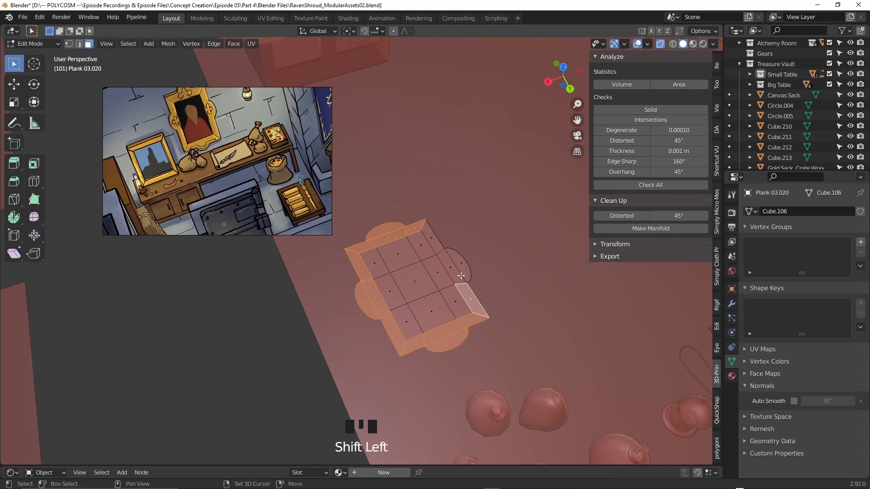
key(e)
click(452, 247)
scroll(453, 249, up, 3)
middle_drag(455, 252, 464, 294)
key(Tab)
scroll(457, 235, down, 2)
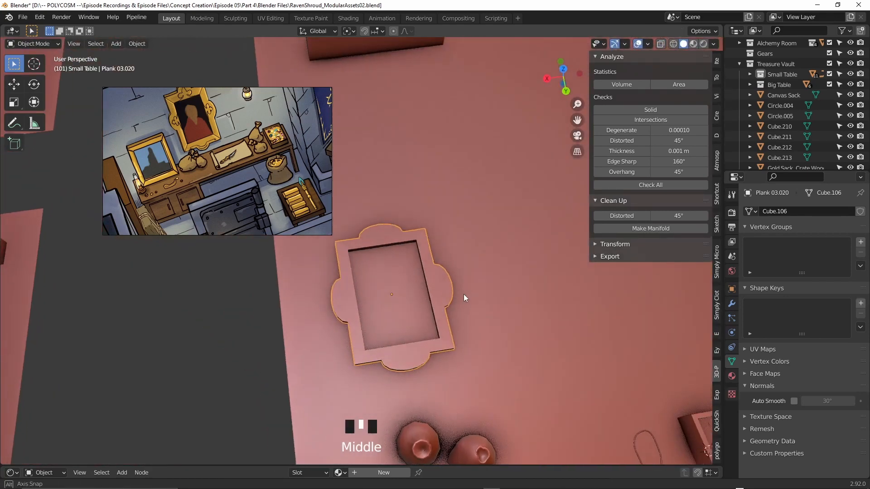
scroll(460, 312, up, 2)
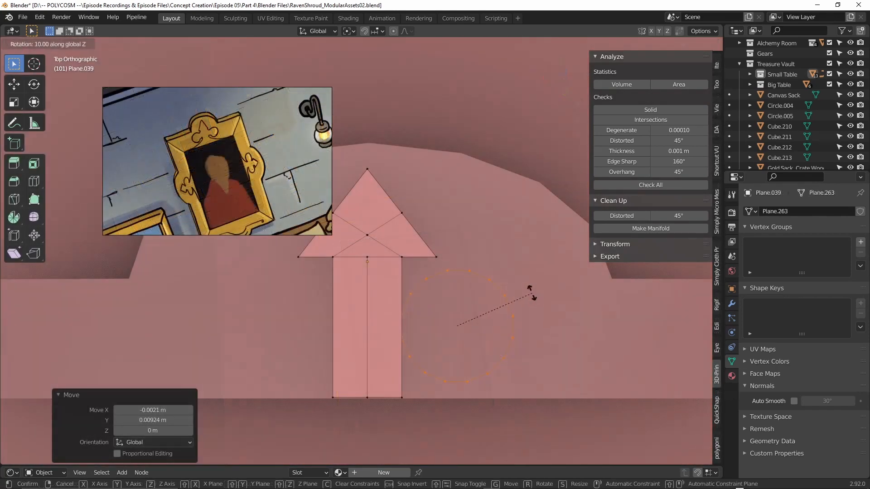
key(ctrl+r)
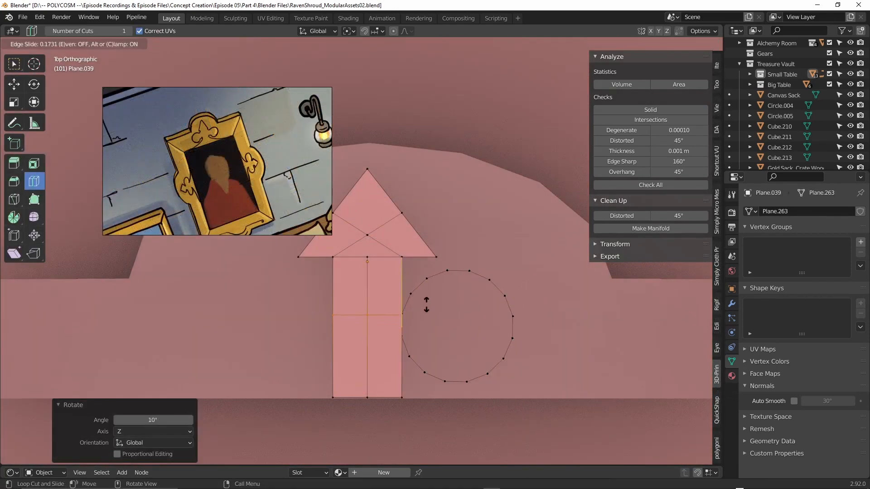
click(424, 307)
key(ctrl+z)
key(ctrl+z)
Step: Add two horizontal loop cuts across the arrow ornament's shaft, lined up with the adjoining circle's vertices
drag(410, 284, 409, 257)
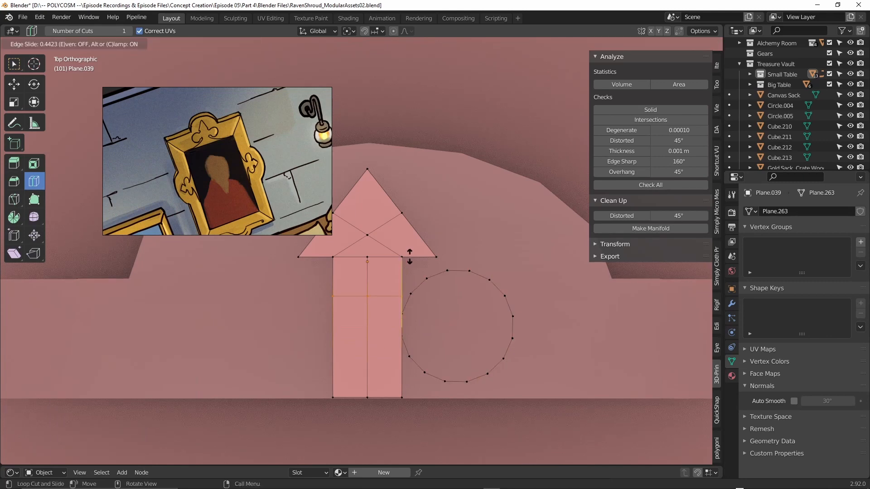
click(406, 330)
click(405, 306)
click(408, 348)
key(g)
key(y)
click(409, 352)
Step: Select the circle's outline together with the adjoining shaft vertices and fill it with a face
key(w)
click(405, 314)
shift+click(406, 335)
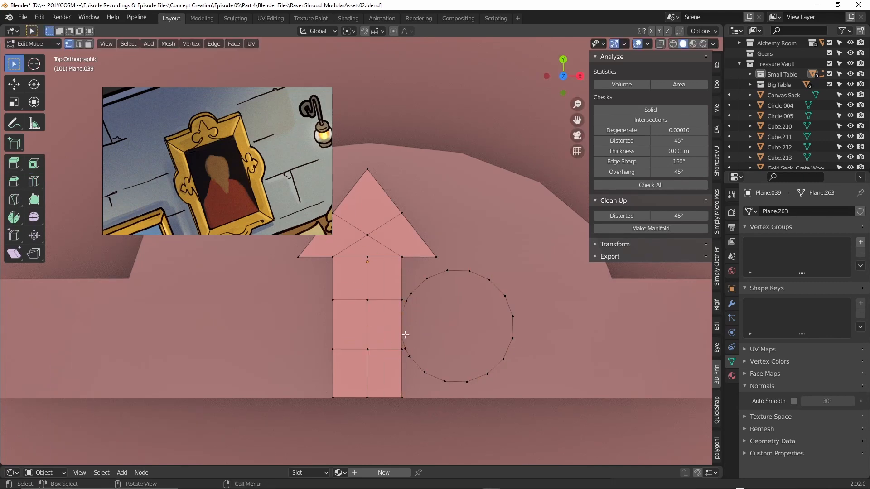
click(403, 319)
ctrl+click(446, 384)
ctrl+click(517, 291)
ctrl+click(419, 303)
key(f)
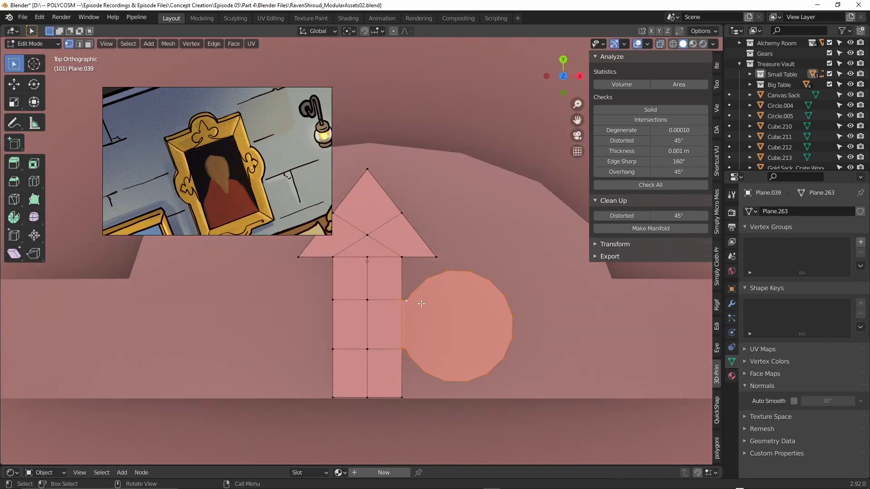
Step: Mirror a copy of the filled circle along X to the opposite side of the ornament's shaft
right_click(448, 307)
key(ctrl+m)
key(x)
key(Return)
key(alt+z)
click(331, 301)
click(333, 349)
key(Tab)
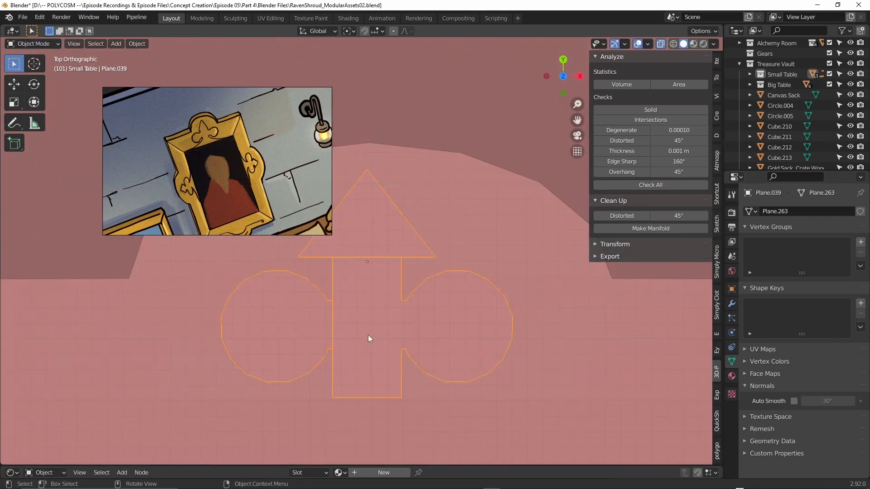
Step: Flare the ornament's base by moving its two bottom corner vertices outward along X, the left one about 0.036 m
key(Tab)
click(333, 397)
key(alt+z)
key(g)
key(x)
click(350, 396)
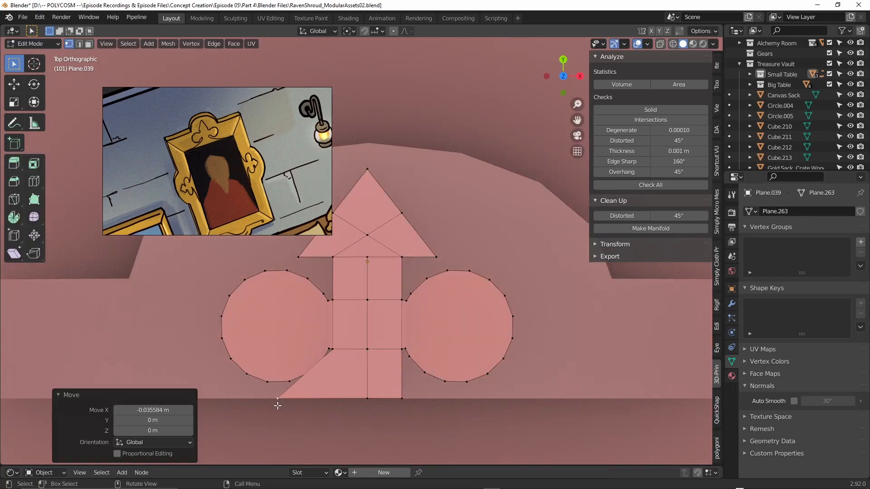
click(402, 397)
key(g)
key(x)
click(456, 397)
Step: Subdivide the base's right sloped edge and reposition its vertices to bend it along the circle
shift+click(402, 351)
right_click(417, 365)
click(408, 235)
click(434, 374)
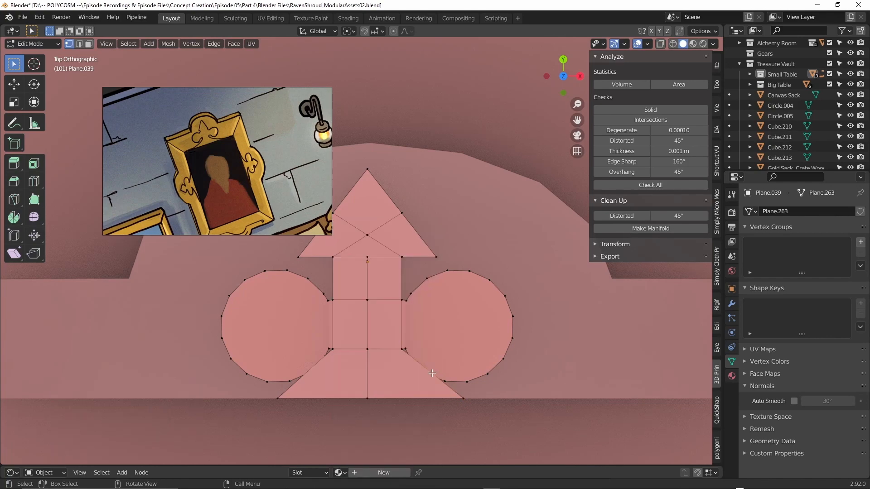
key(g)
click(436, 373)
shift+click(462, 397)
key(g)
click(451, 368)
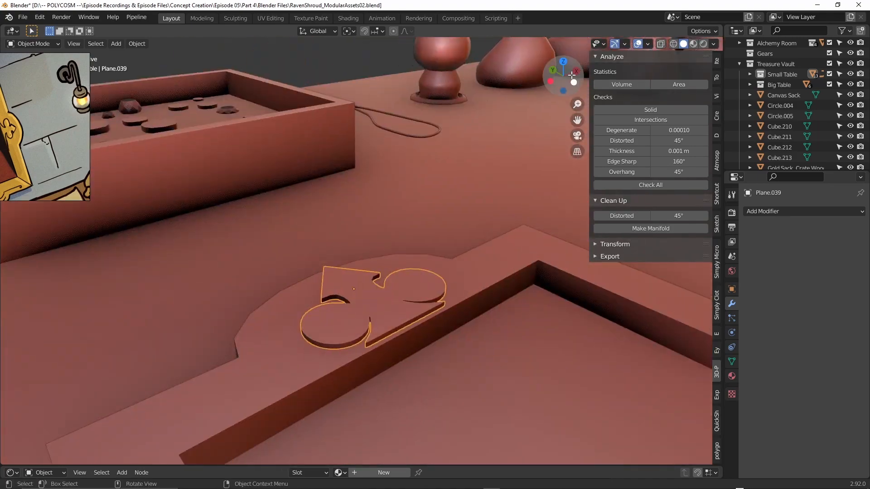
Step: Lower the extruded ornament about 0.0076 m along Z onto the frame's top lobe
click(563, 62)
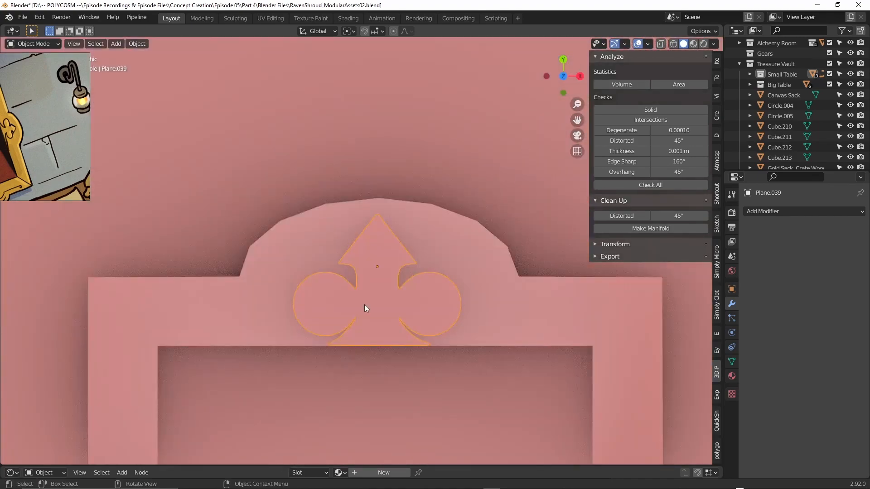
middle_drag(365, 304, 467, 240)
key(g)
key(z)
click(478, 212)
middle_drag(477, 211, 327, 284)
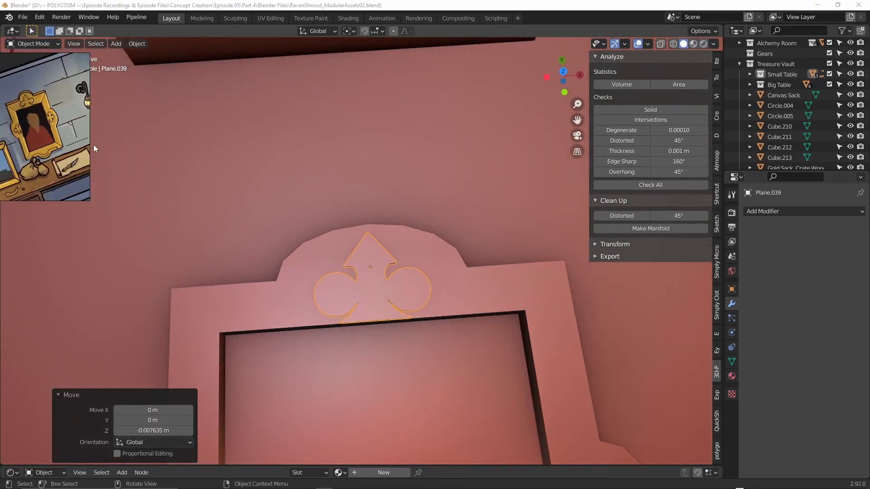
Step: Rotate the ornament by -180° to point downward and move it along Y onto the frame's bottom lobe
click(563, 71)
scroll(463, 123, down, 3)
text(ry)
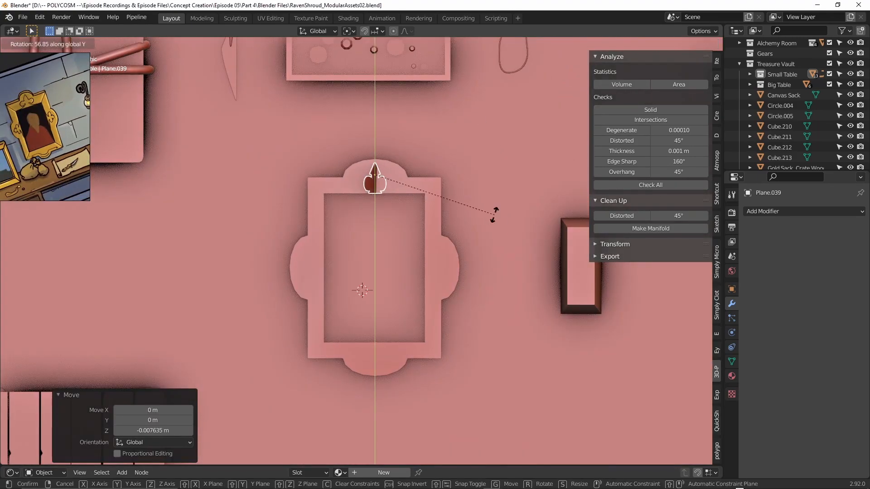
text(-180)
key(Return)
click(477, 300)
scroll(473, 300, up, 4)
shift+middle_drag(455, 301, 434, 176)
key(g)
key(y)
click(435, 178)
scroll(431, 188, down, 3)
Step: Duplicate the ornament, rotate the copy to fit the frame's right lobe, and copy that one -0.62668 m along X onto the left lobe
key(shift+d)
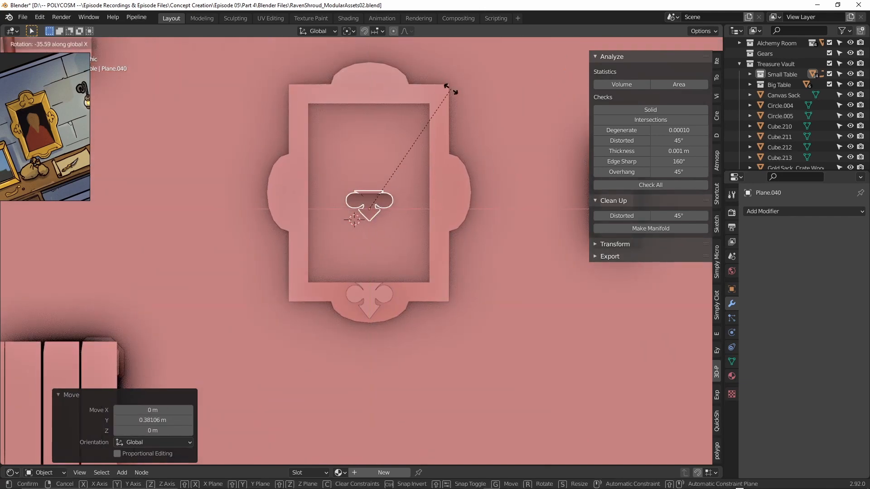
click(326, 101)
key(g)
click(494, 237)
key(shift+d)
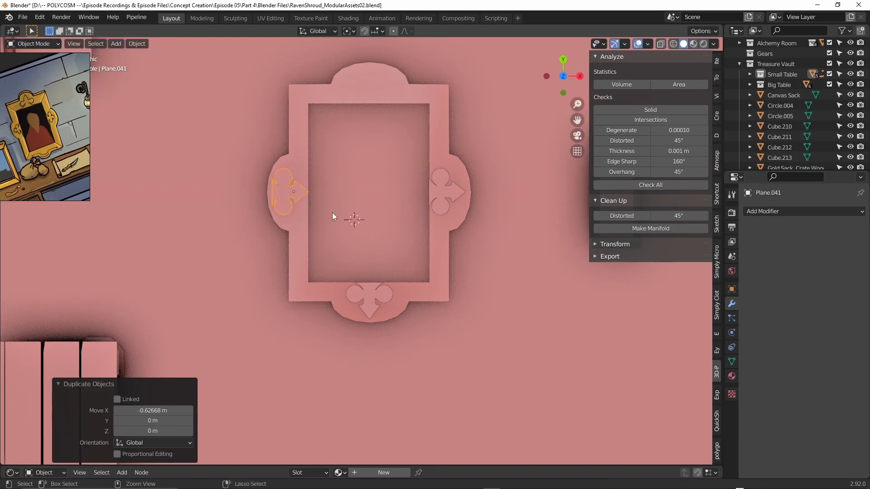
click(332, 212)
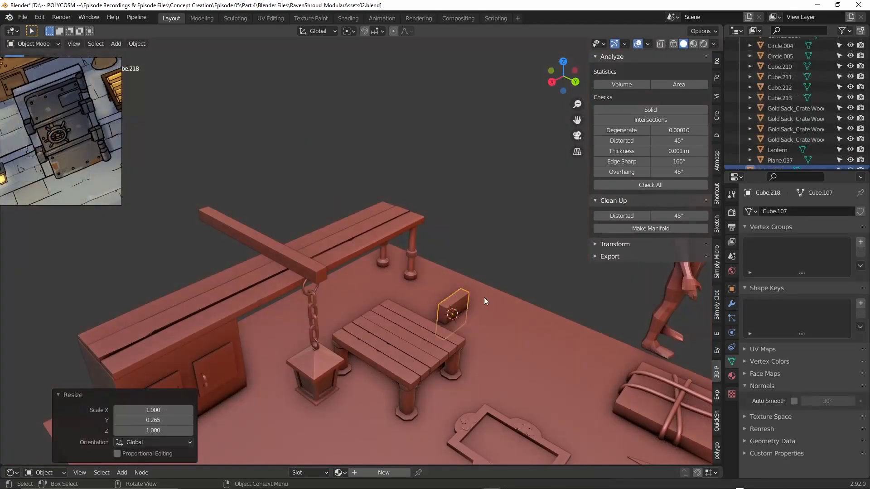
Step: Scale the thin cube along Z and X into a tall door slab and move the human reference mesh along X beside it
key(z)
key(x)
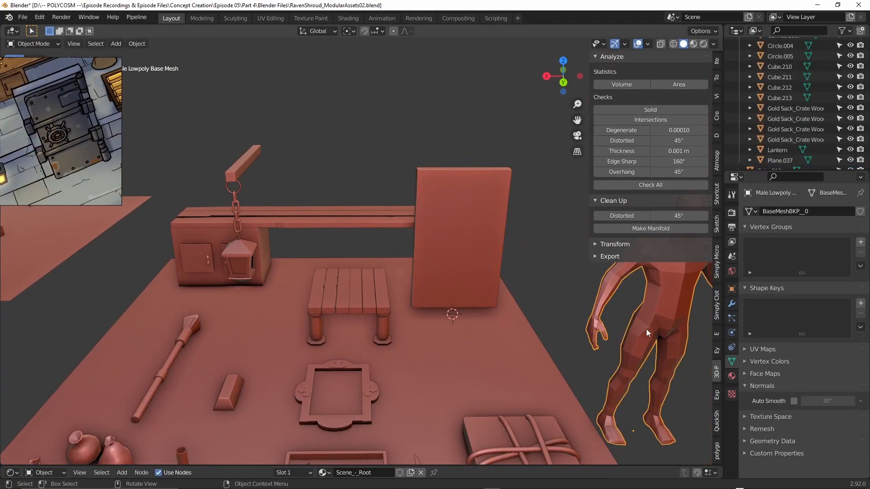
key(g)
key(x)
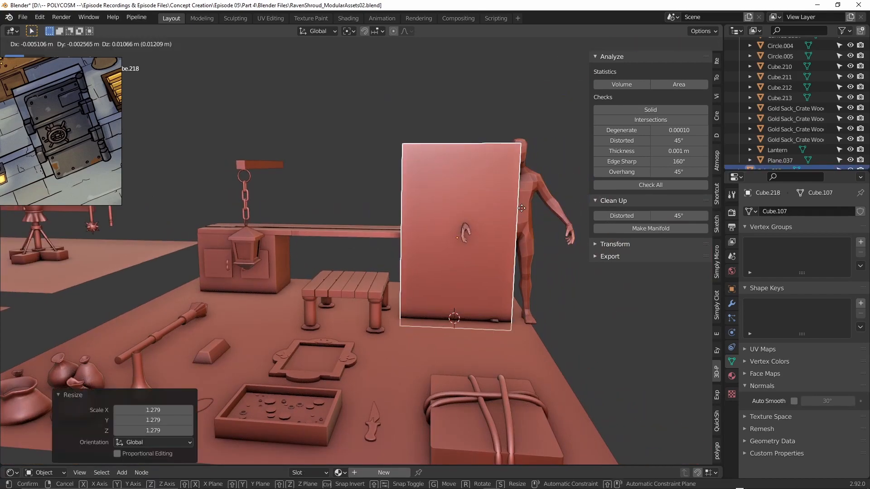
Step: Raise the door slab about 0.04 m along Z and refine its height and width by scaling along Z and X
click(524, 200)
key(s)
key(z)
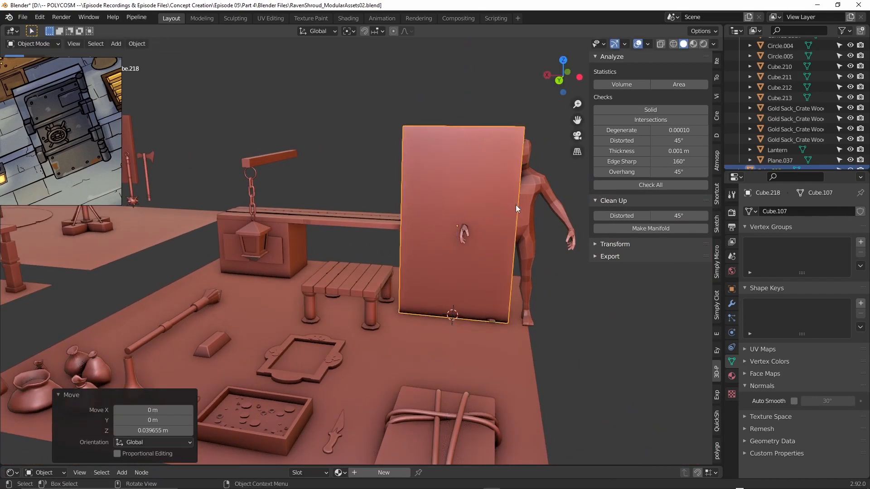
key(s)
key(x)
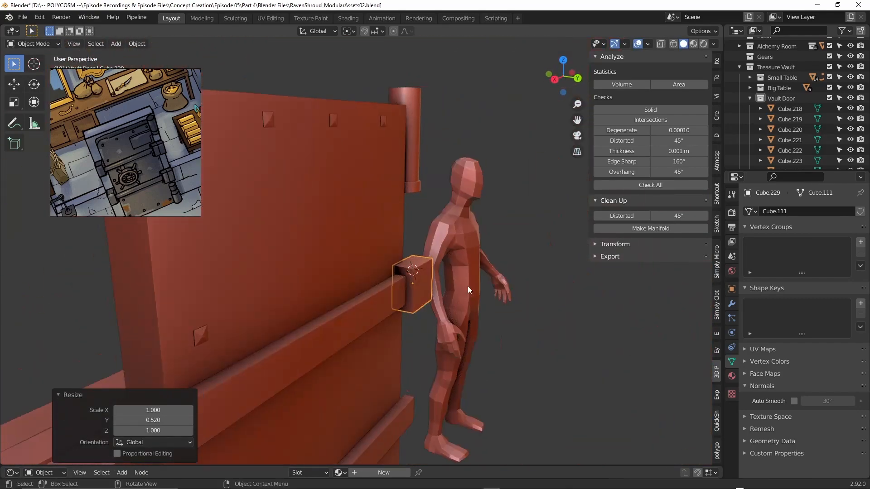
Step: Duplicate the small hinge block along Y at the end of the vault door's middle crossbar
key(shift+d)
key(y)
click(441, 274)
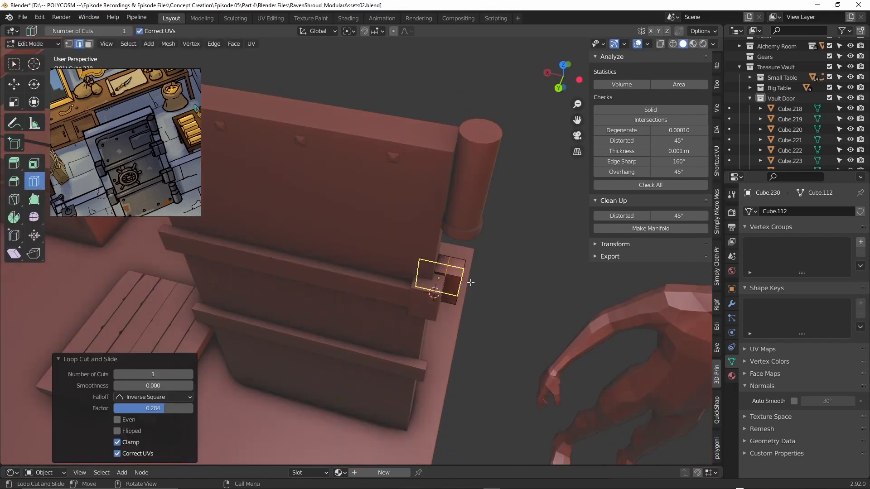
Step: Make a linked duplicate of the hinge block and place it about 0.70 m lower along Z on the lower crossbar
middle_drag(468, 285, 424, 288)
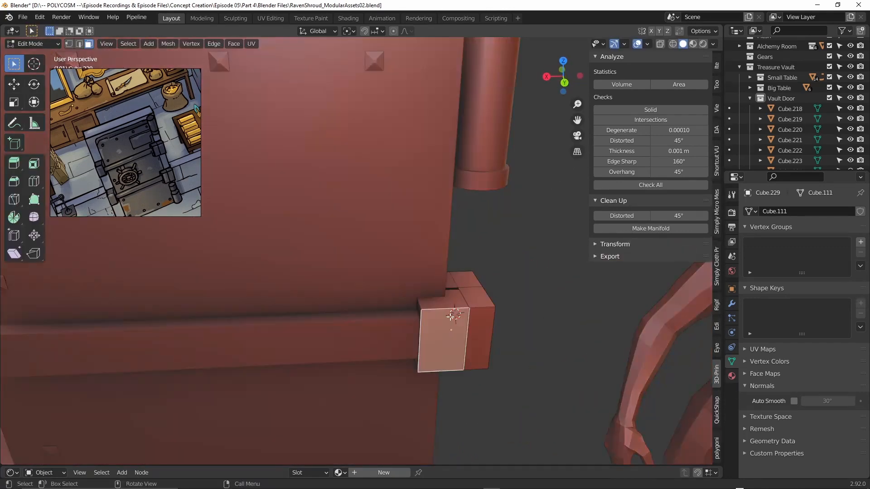
key(Tab)
scroll(428, 282, down, 2)
key(alt+d)
key(z)
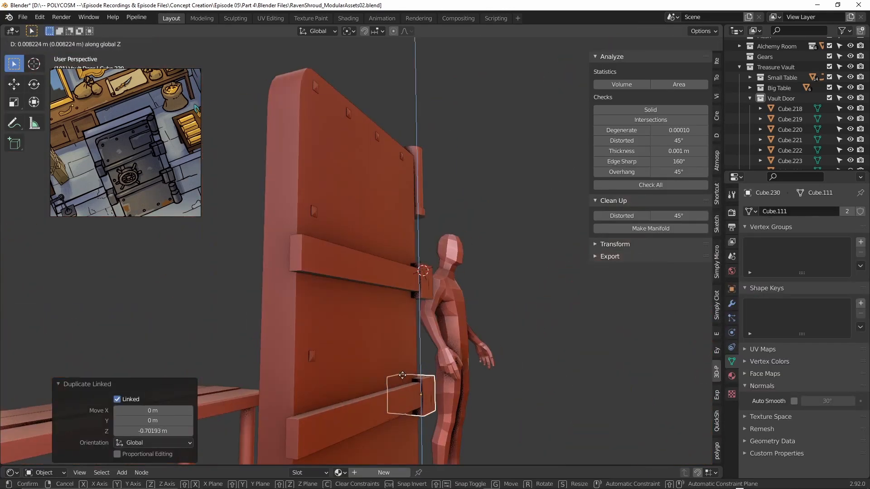
key(s)
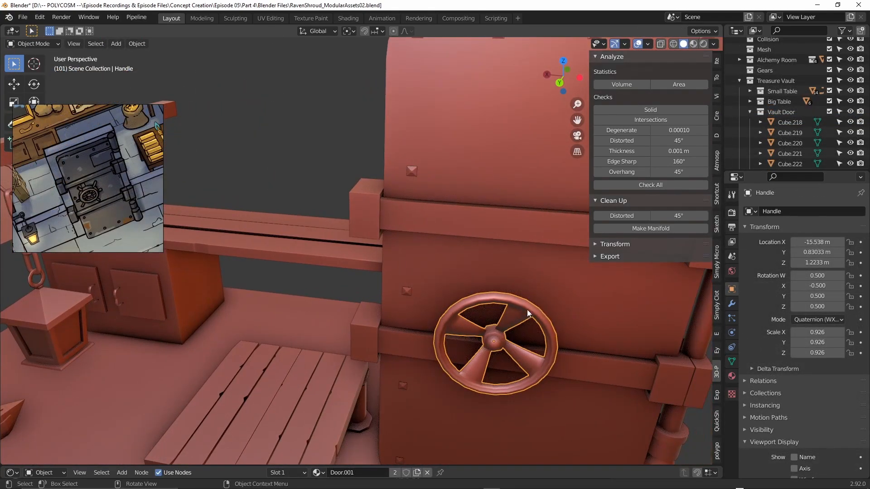
Step: Add a cylinder, scale it to about 0.296, and move it in front of the vault door near the wheel handle
key(shift+a)
mouse_move(497, 268)
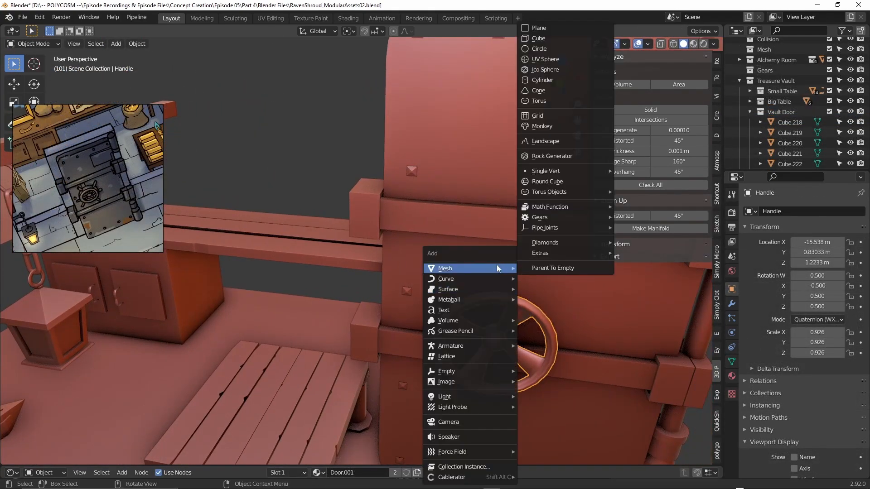
click(551, 82)
key(s)
click(665, 293)
key(g)
click(566, 318)
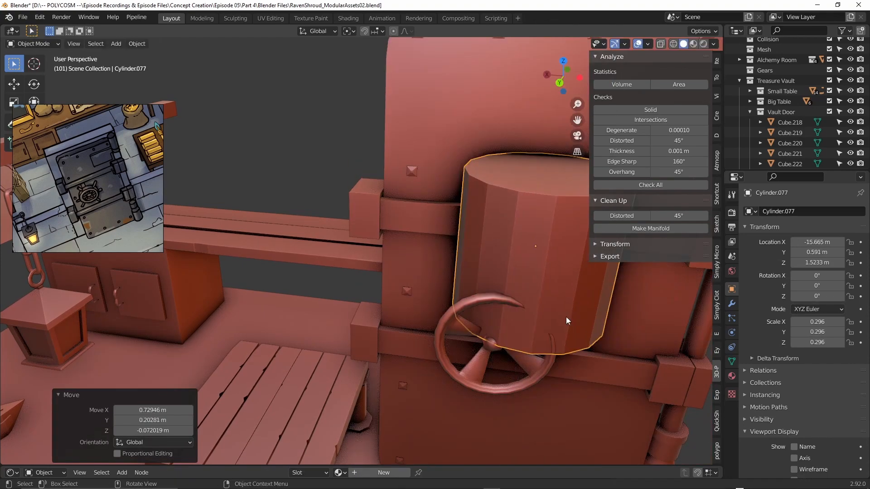
Step: Shrink the cylinder and stretch it along Z into a thin smooth-shaded peg above the wheel's rim, with auto smooth at 30°
key(s)
click(537, 251)
right_click(522, 228)
click(523, 228)
key(s)
key(z)
click(732, 362)
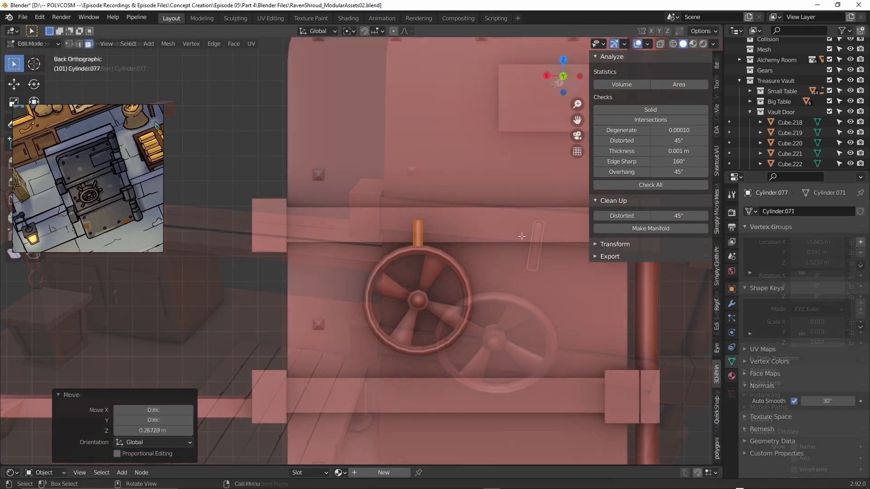
Step: Duplicate the peg and rotate the copies about Y around the wheel's hub until four pegs surround the rim
key(shift+d)
key(r)
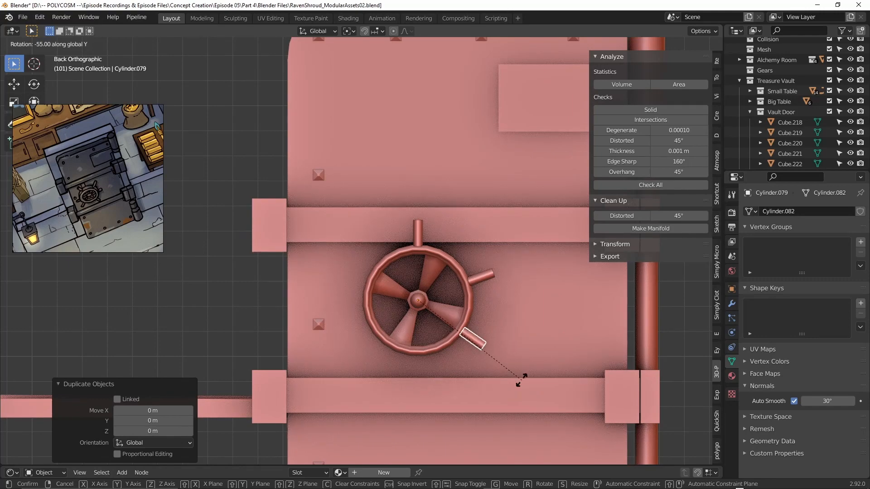
right_click(503, 301)
key(r)
key(z)
key(y)
click(421, 393)
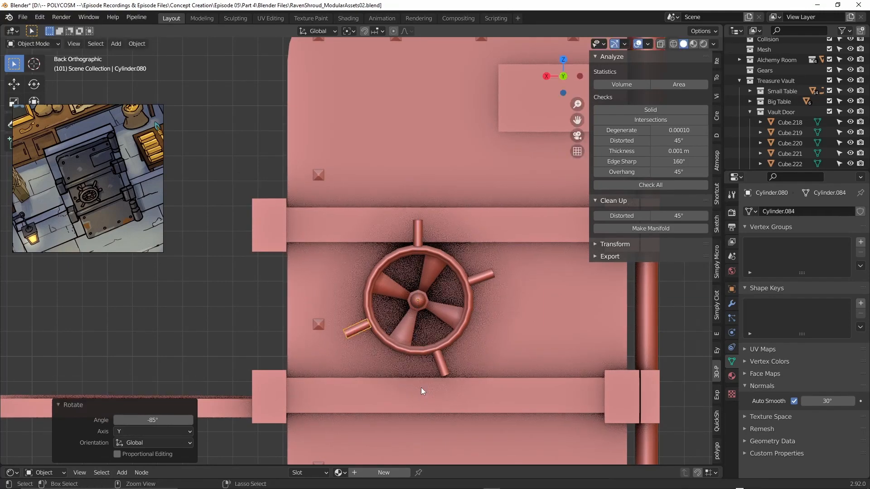
Step: Duplicate the last peg and rotate it about Y into the remaining gap as the wheel's fifth peg
key(shift+d)
right_click(447, 393)
key(r)
key(y)
click(375, 396)
click(549, 352)
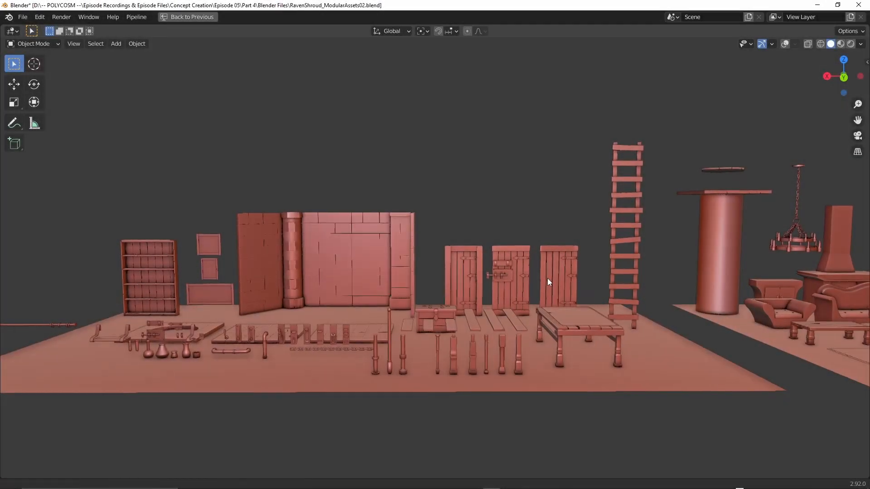
Step: Look over the full lineup of modular assets, from the shelves and doors across to the furniture and props
shift+middle_drag(548, 278, 294, 276)
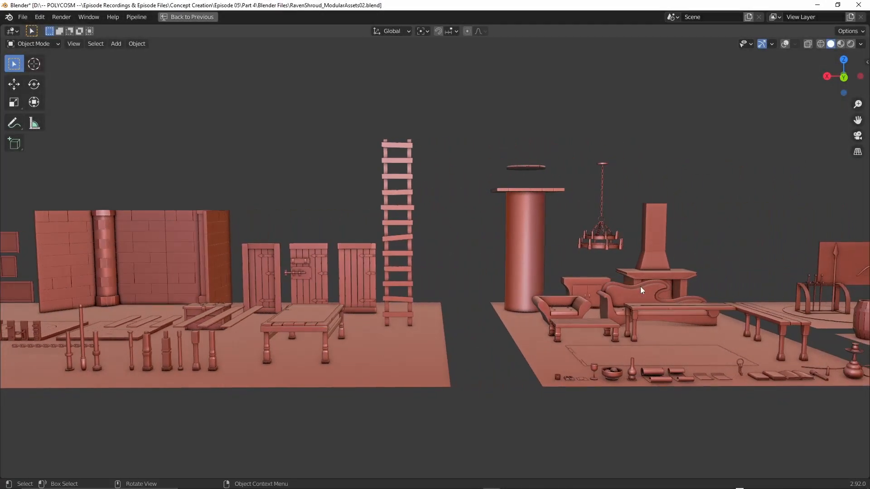
shift+middle_drag(640, 286, 451, 284)
shift+middle_drag(602, 287, 430, 287)
shift+middle_drag(697, 292, 522, 292)
shift+middle_drag(675, 291, 573, 290)
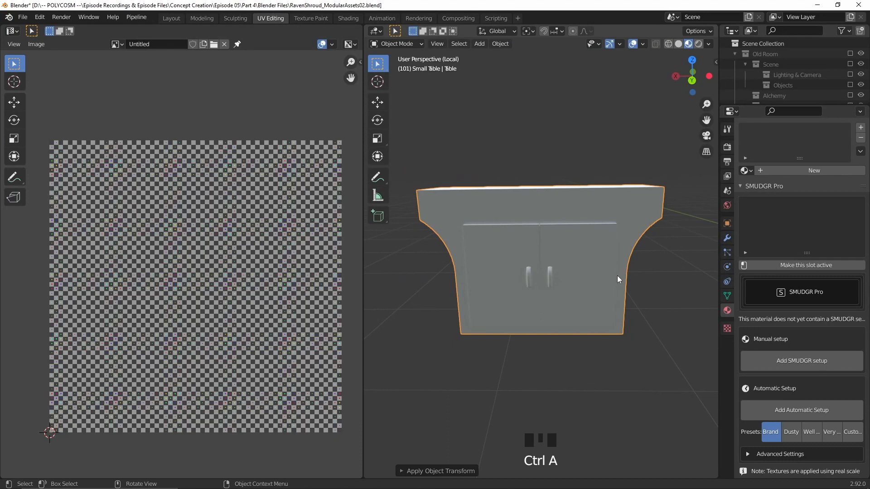
Step: Select all faces of the cabinet-style table and unwrap them with Smart UV Project
key(Tab)
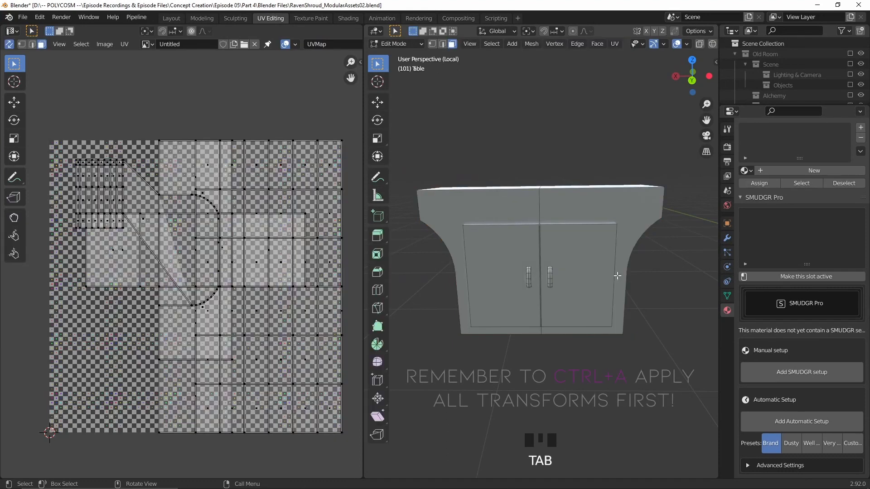
key(a)
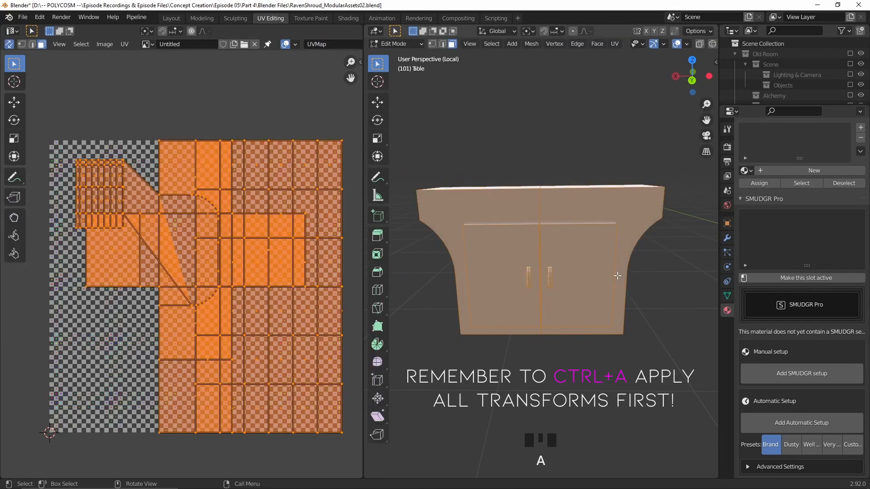
key(u)
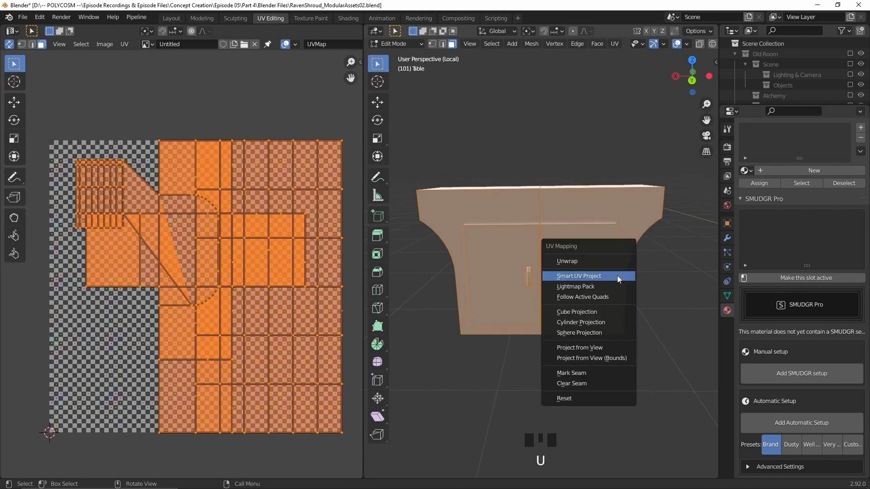
click(617, 275)
click(621, 356)
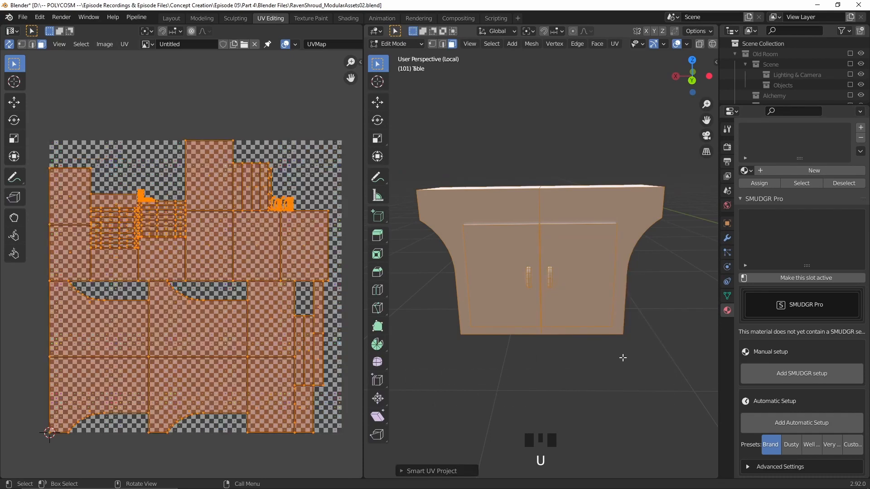
key(Tab)
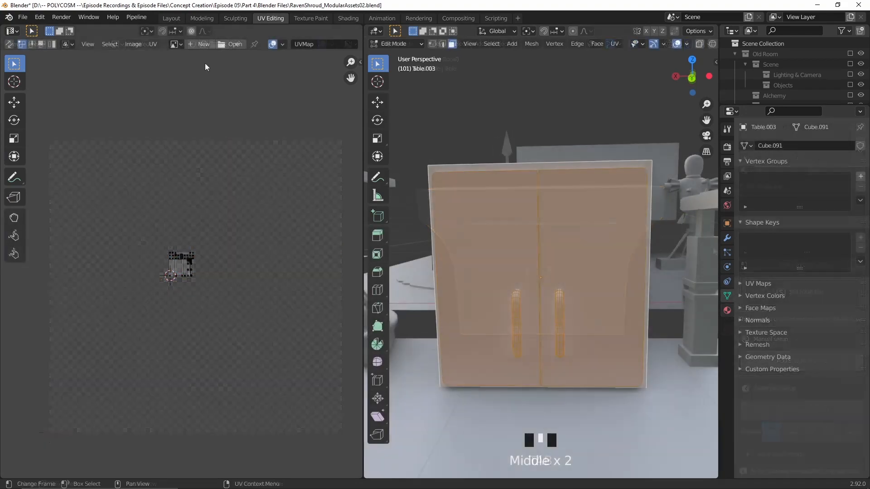
Step: Create a new image named Untitled for the UV layout and assign the existing material "Material" to the table
click(202, 45)
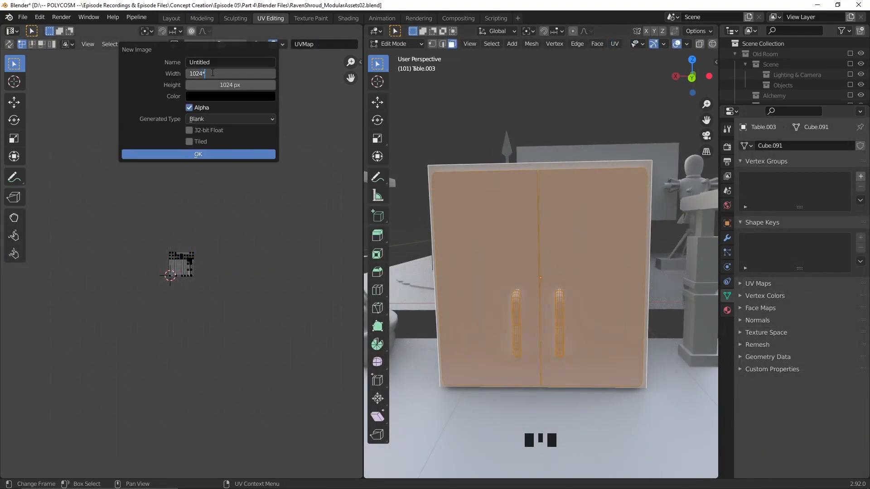
click(198, 154)
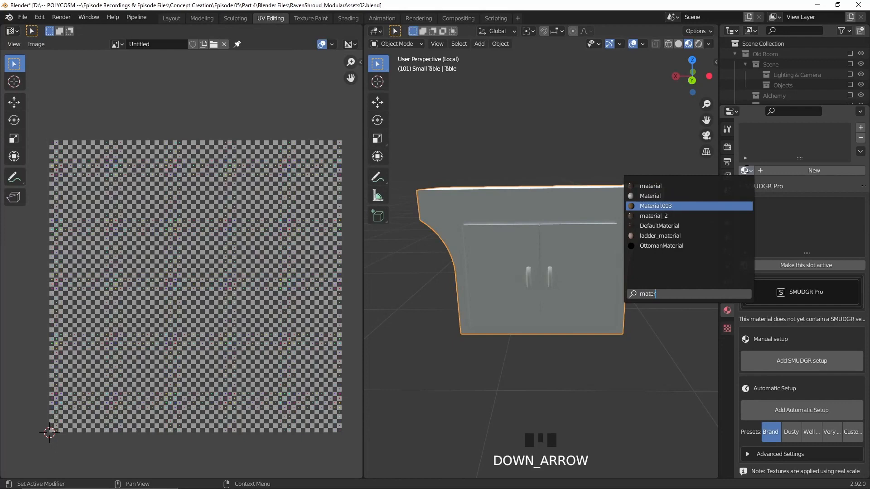
key(Up)
key(Return)
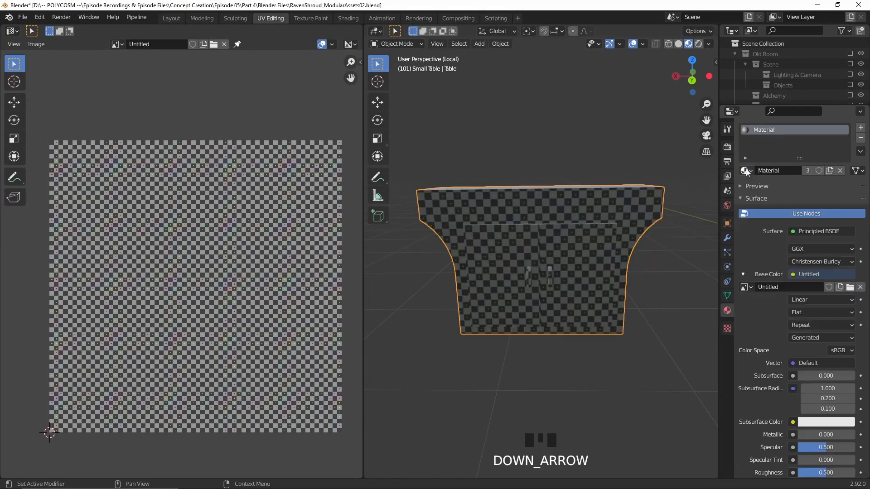
middle_drag(689, 119, 566, 254)
scroll(646, 185, up, 1)
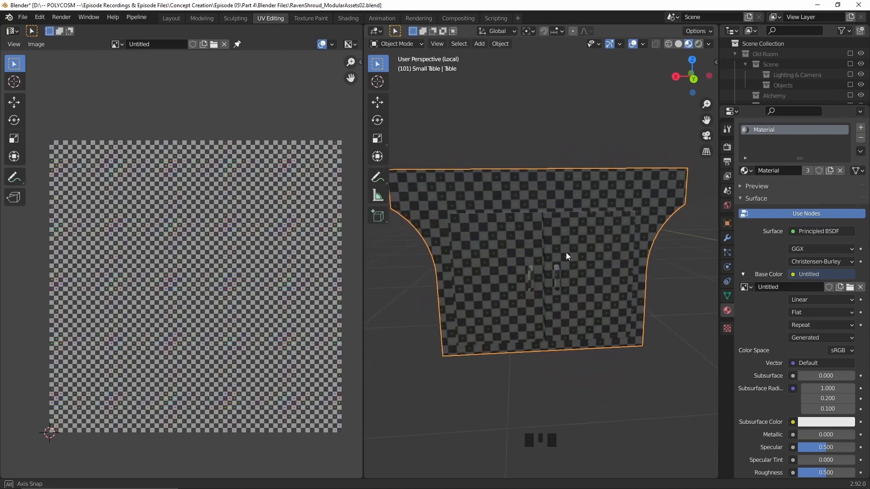